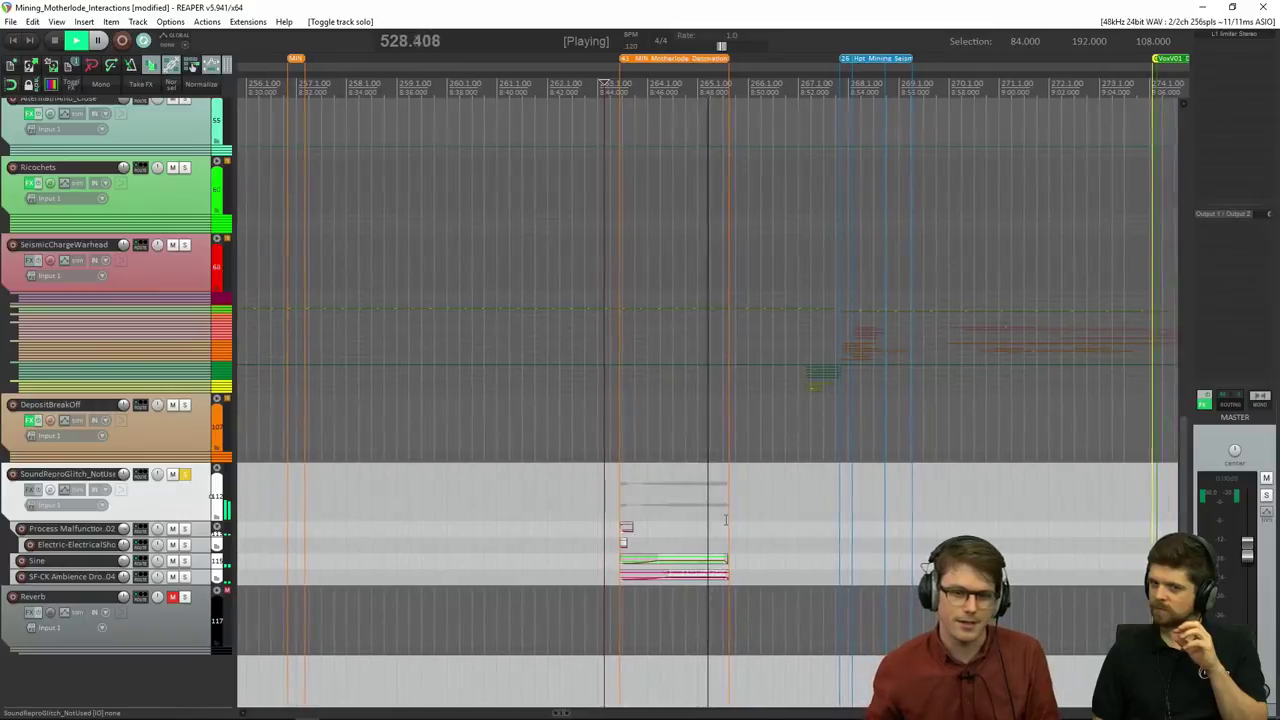
# Step: Stop playback and take the SoundReproGlitch_NotUsed track out of solo
pyautogui.press('space')
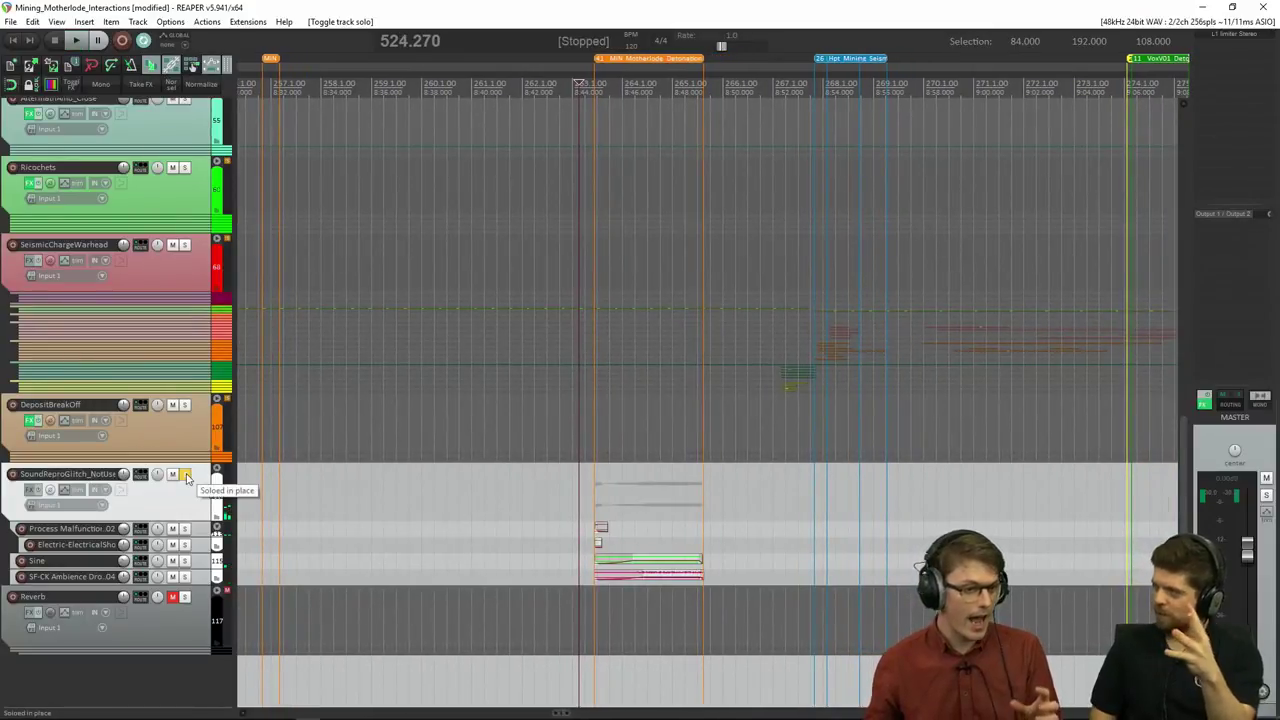
pyautogui.click(184, 475)
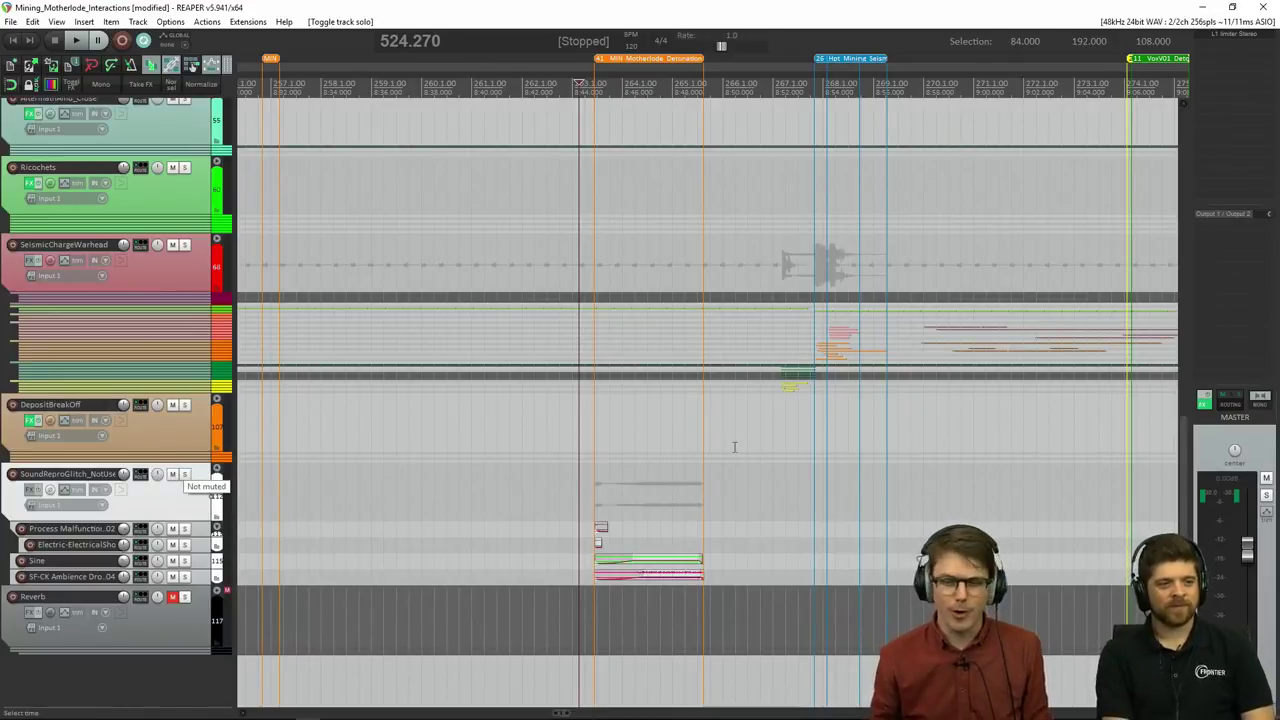
pyautogui.scroll(-4, 728, 430)
pyautogui.scroll(-2, 950, 438)
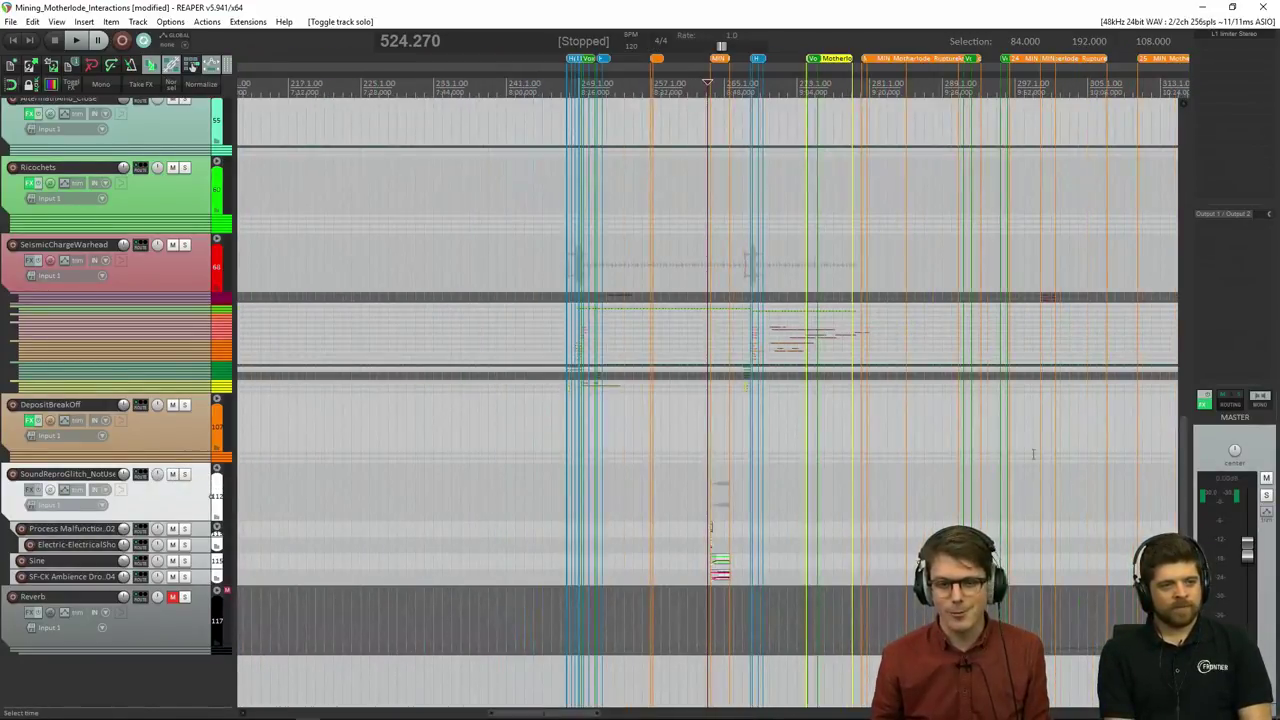
# Step: Expand the SeismicChargeWarhead folder and look through its child tracks, such as InjectionLoop, InjectionGurgle and IdleBeep
pyautogui.moveTo(1188, 463); pyautogui.dragTo(1116, 303)
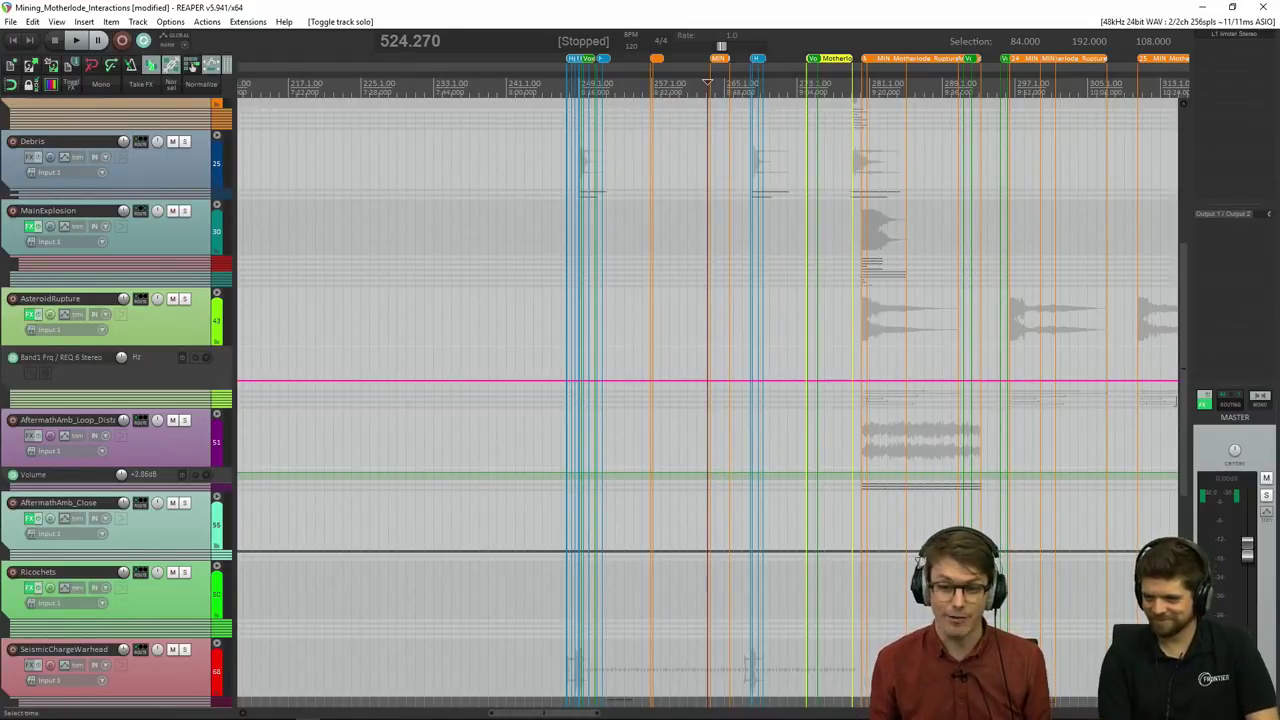
pyautogui.scroll(-1, 1179, 410)
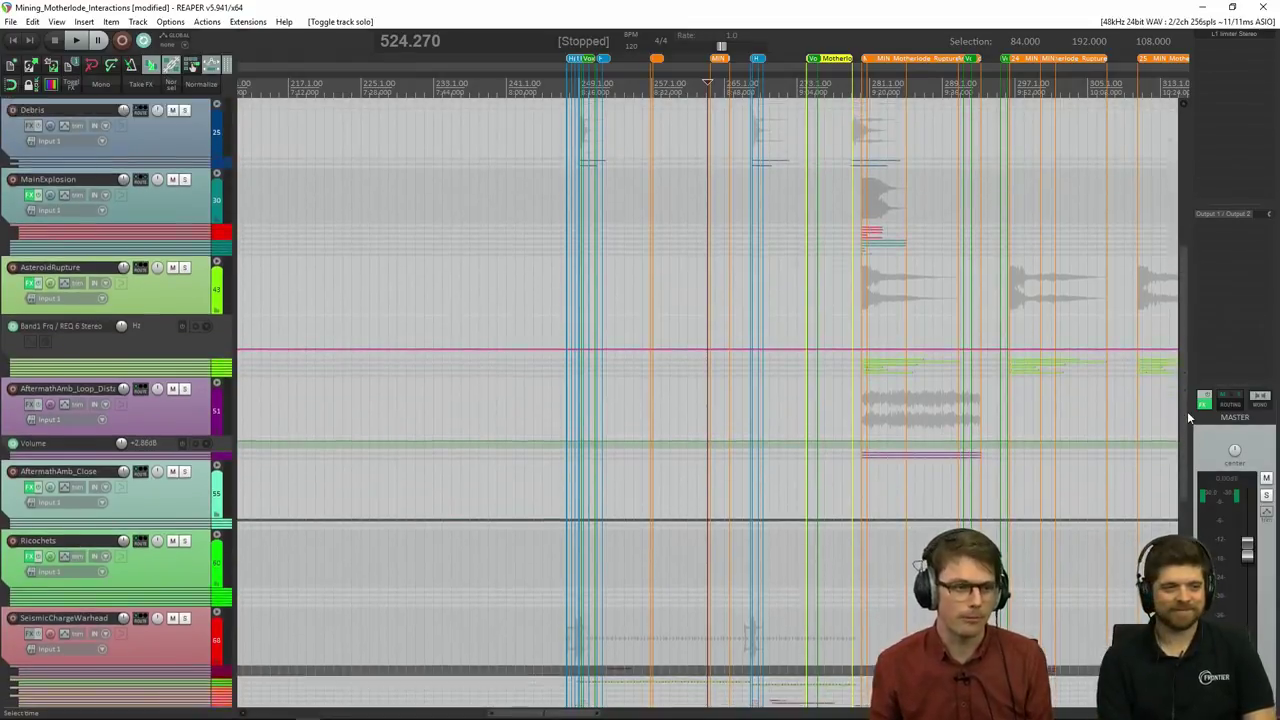
pyautogui.scroll(-3, 1188, 418)
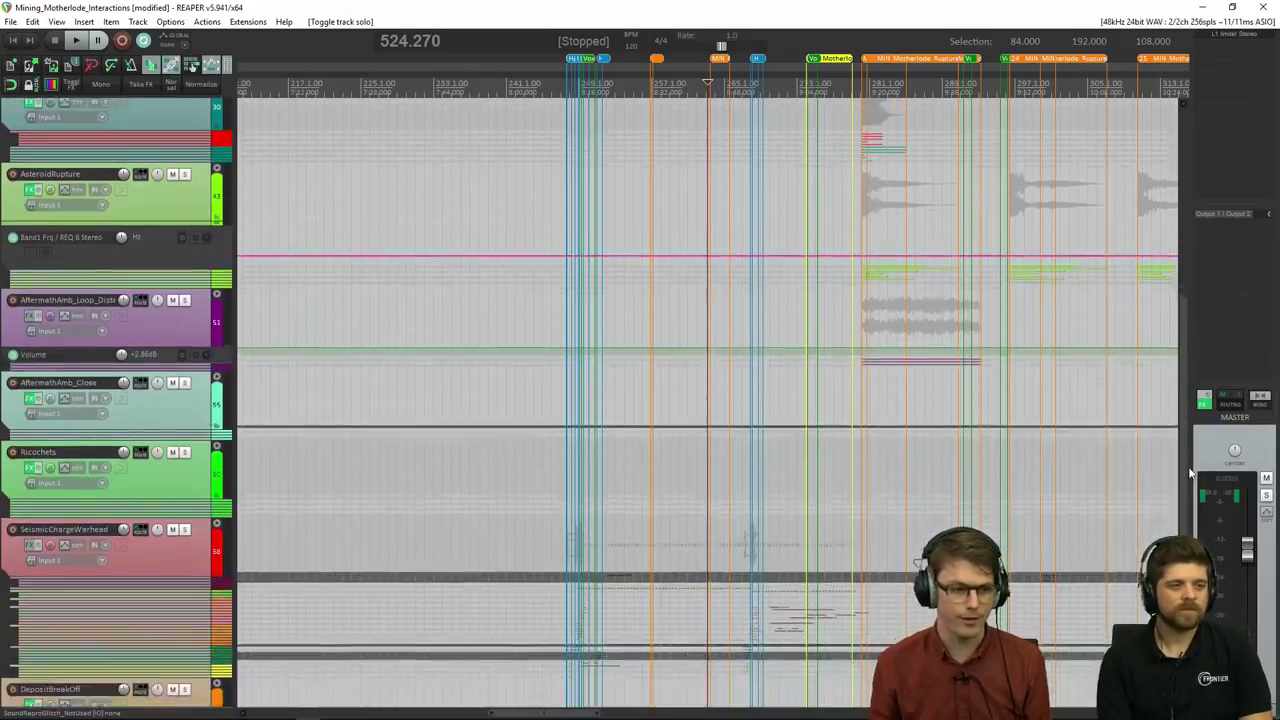
pyautogui.scroll(-6, 1190, 474)
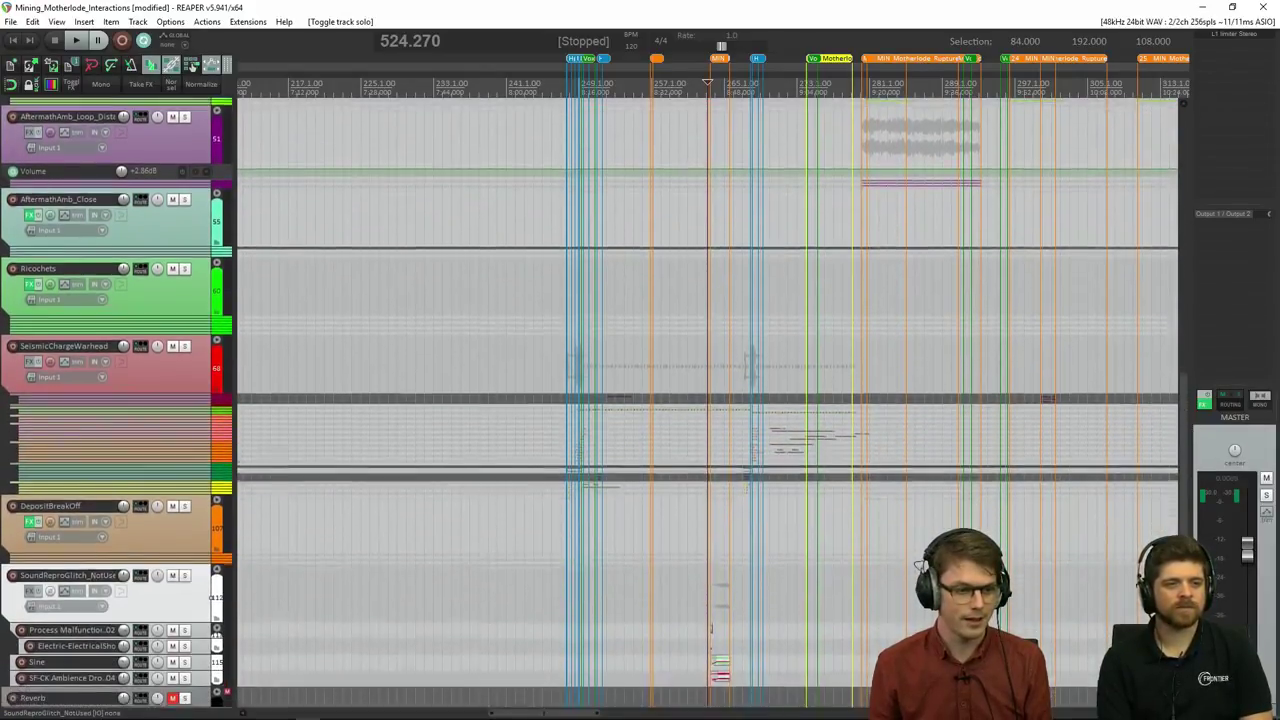
pyautogui.scroll(-1, 1183, 450)
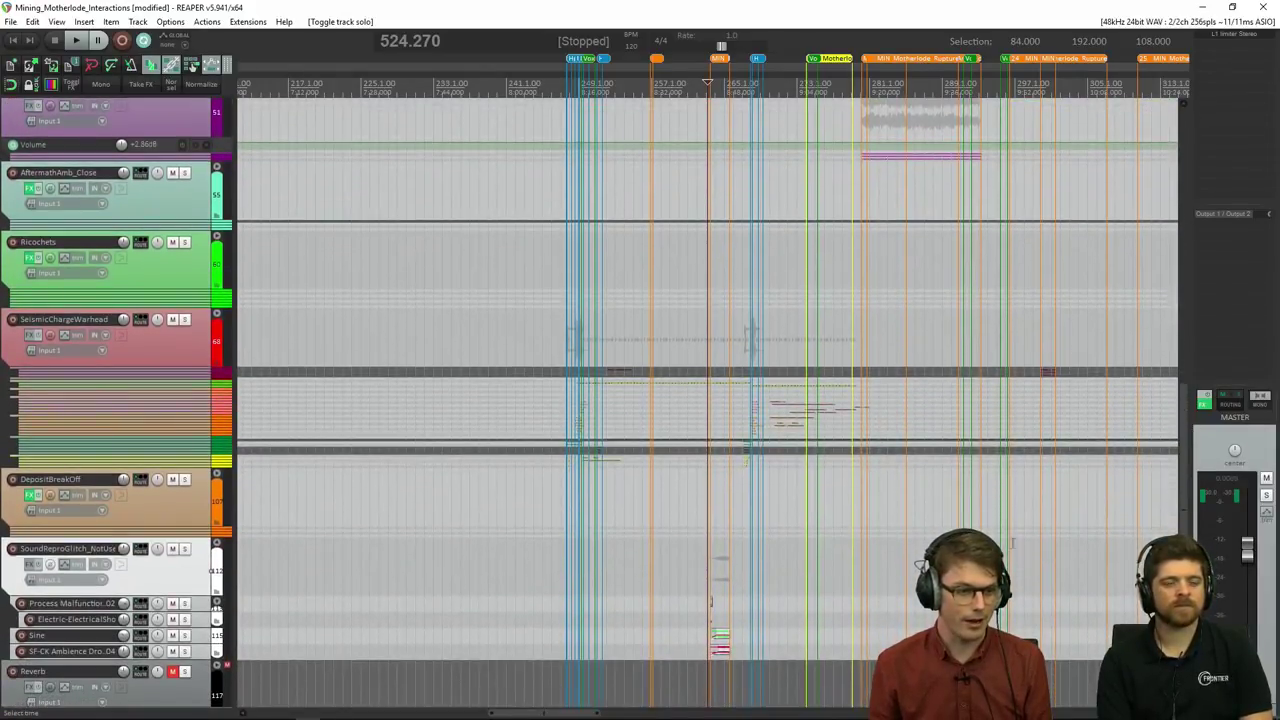
pyautogui.click(216, 318)
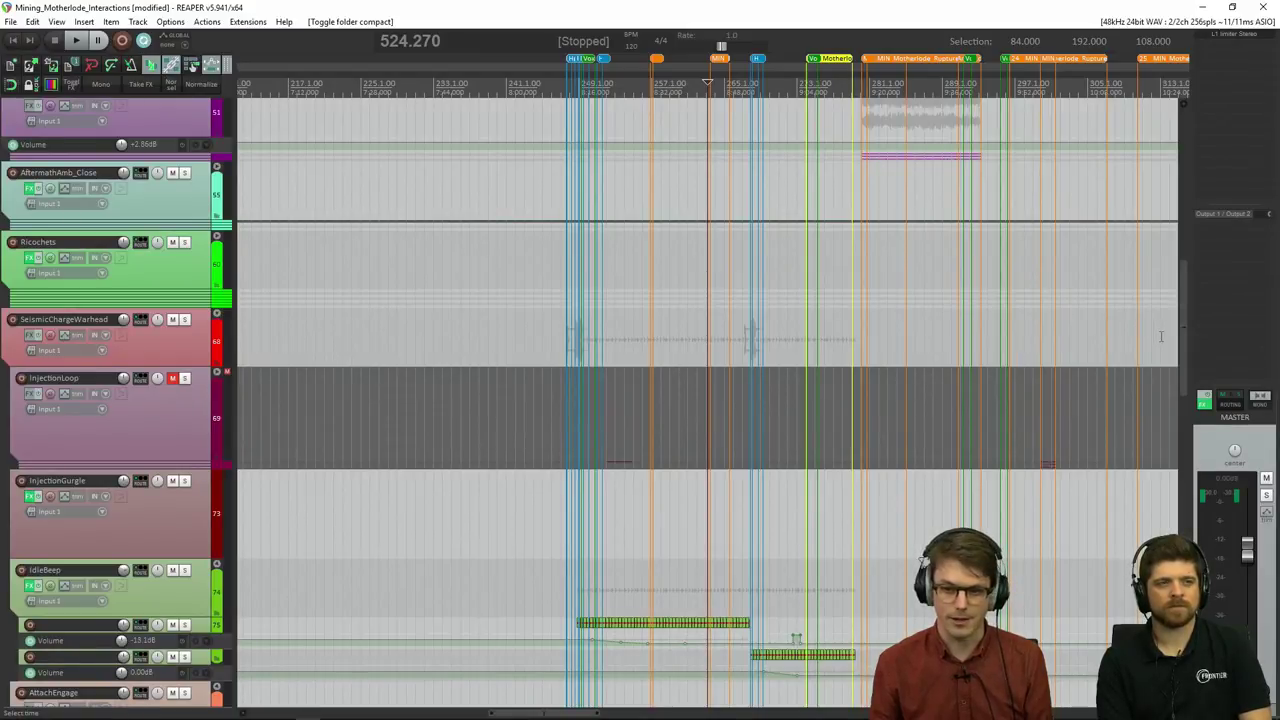
pyautogui.moveTo(1186, 350); pyautogui.dragTo(1188, 402)
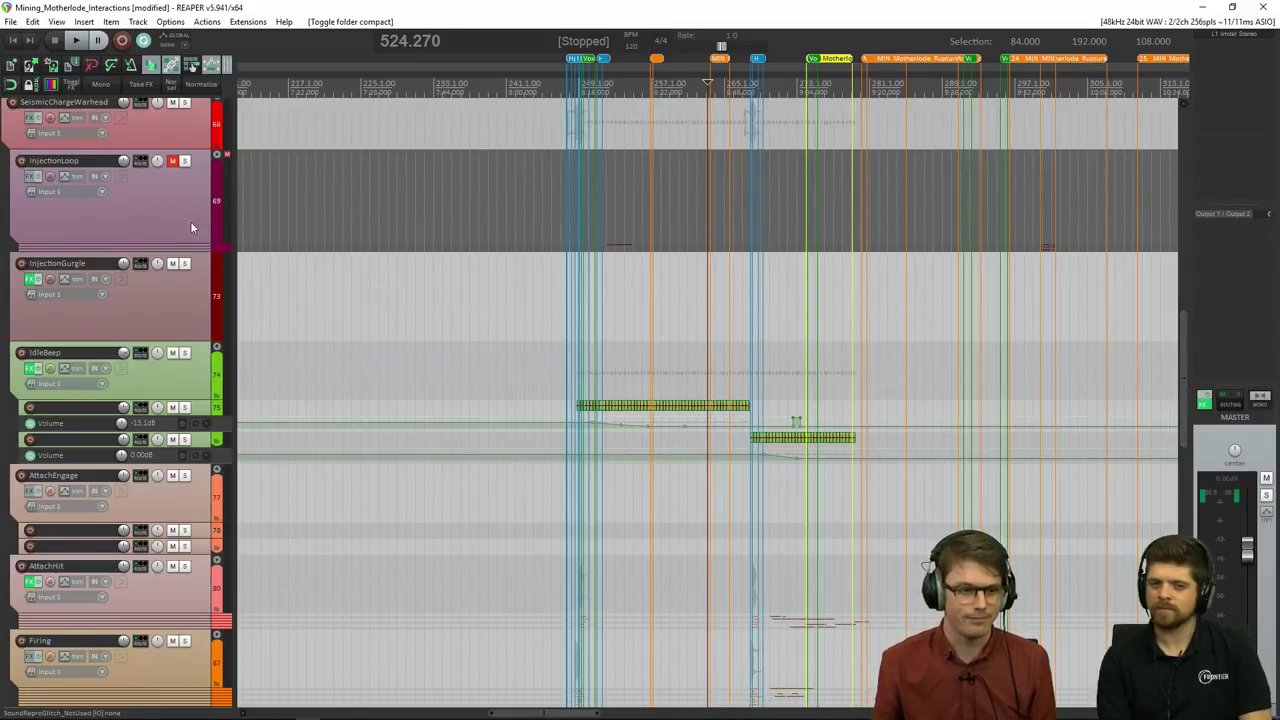
pyautogui.moveTo(1183, 357)
pyautogui.mouseDown()
pyautogui.moveTo(1178, 301)
pyautogui.moveTo(1183, 332)
pyautogui.mouseUp()
pyautogui.scroll(1, 1182, 326)
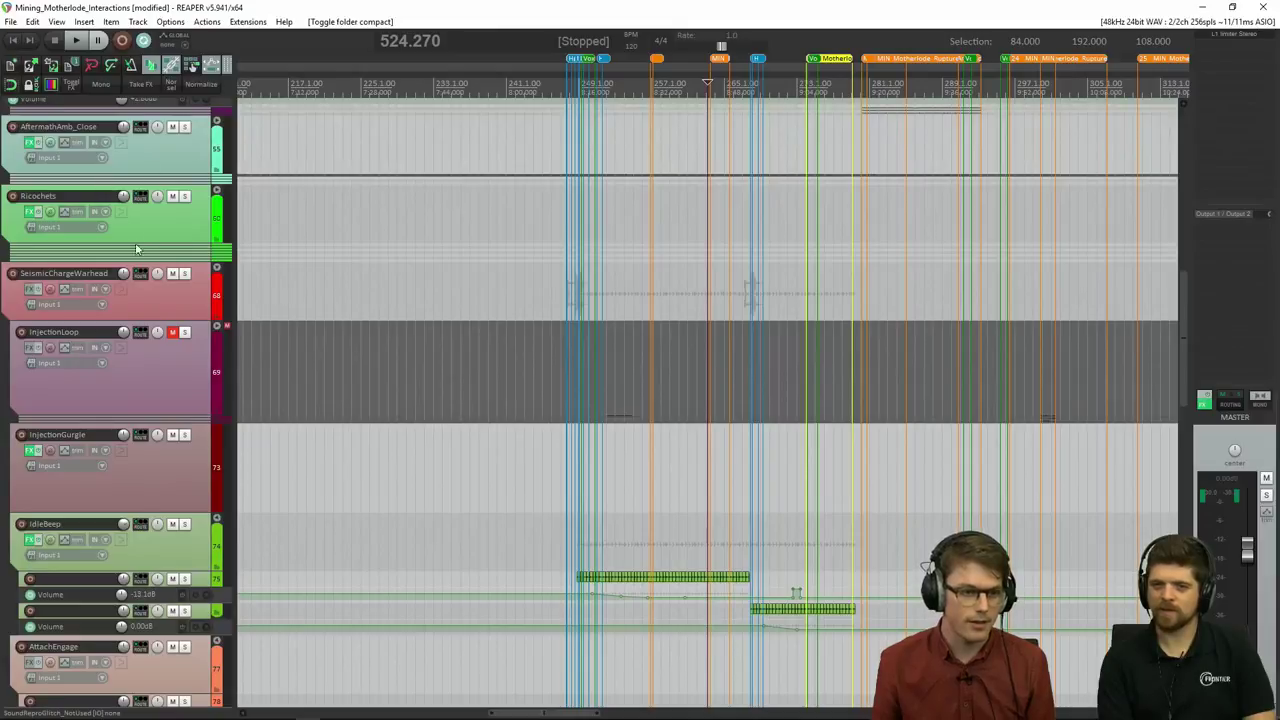
# Step: Cycle the SeismicChargeWarhead folder through its compact views and leave its child tracks fully compacted
pyautogui.click(217, 269)
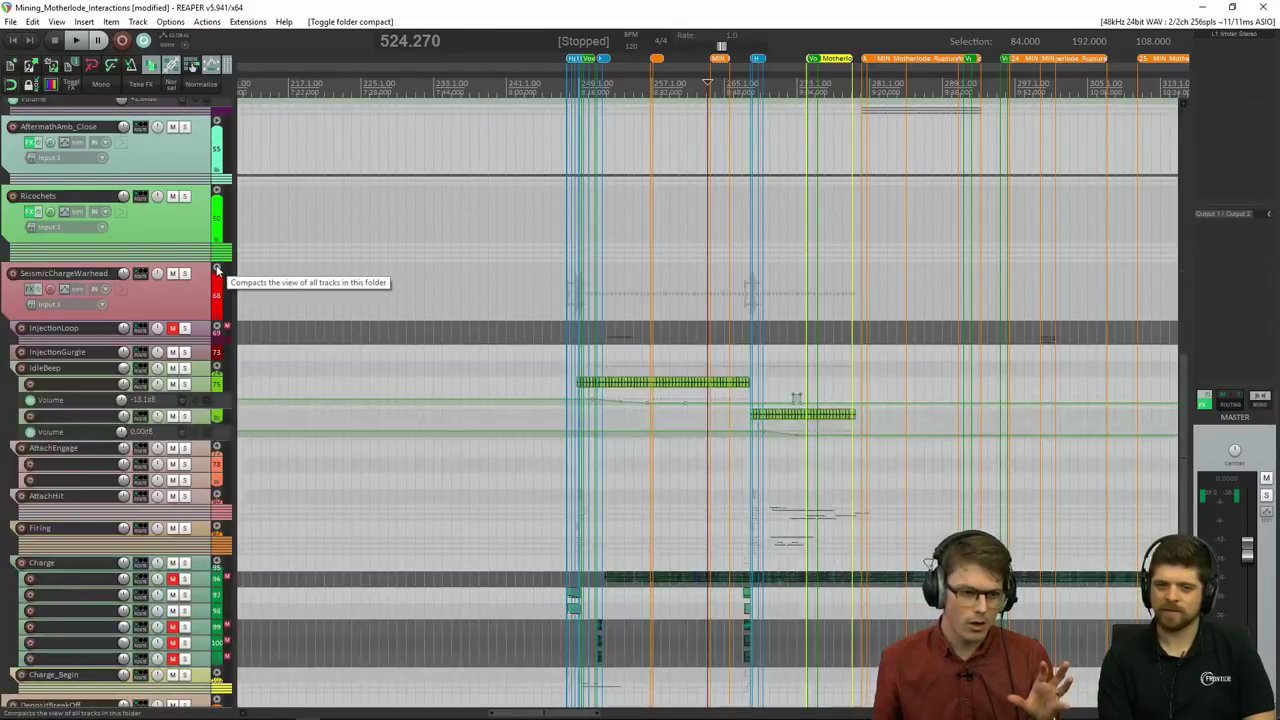
pyautogui.click(217, 269)
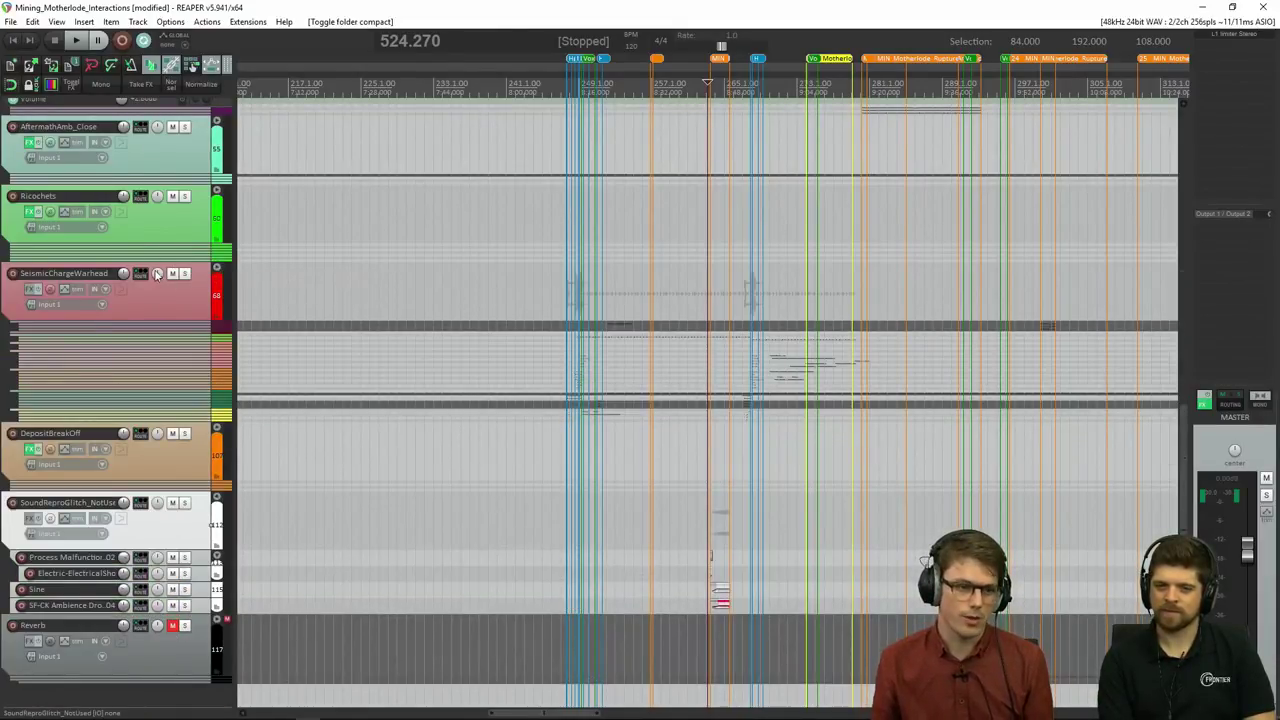
pyautogui.click(218, 271)
pyautogui.click(218, 271)
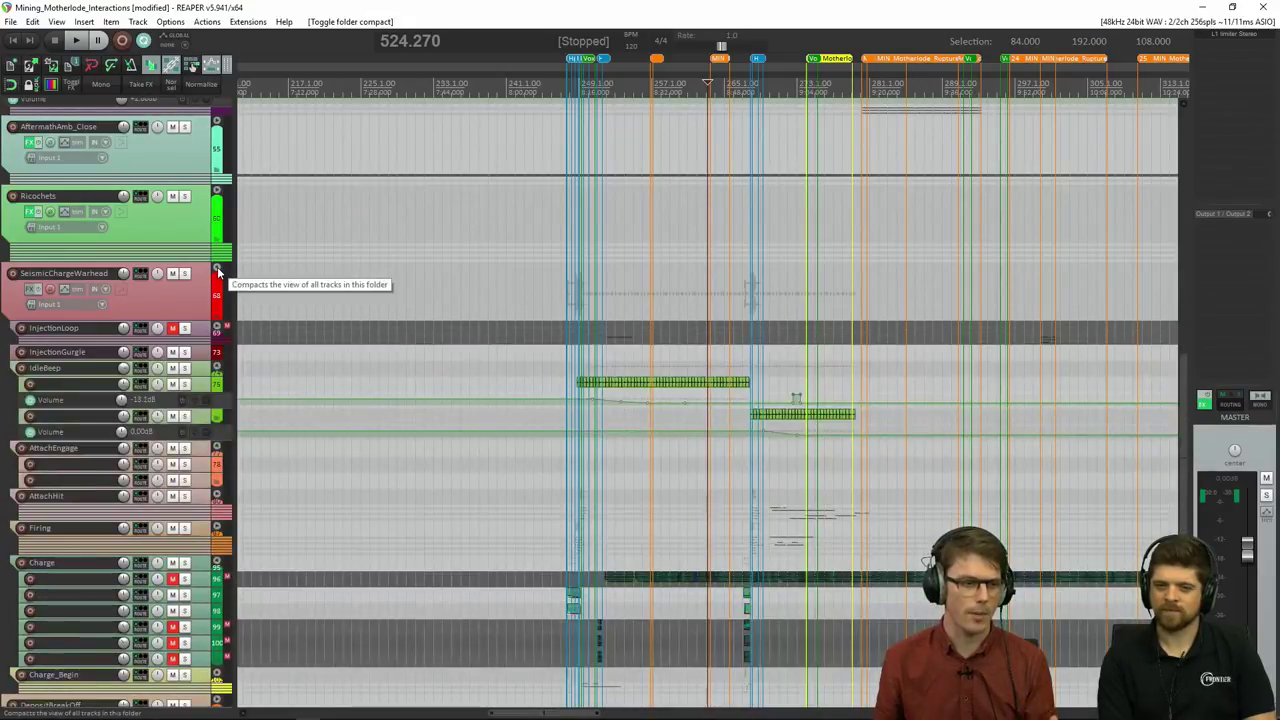
pyautogui.click(218, 271)
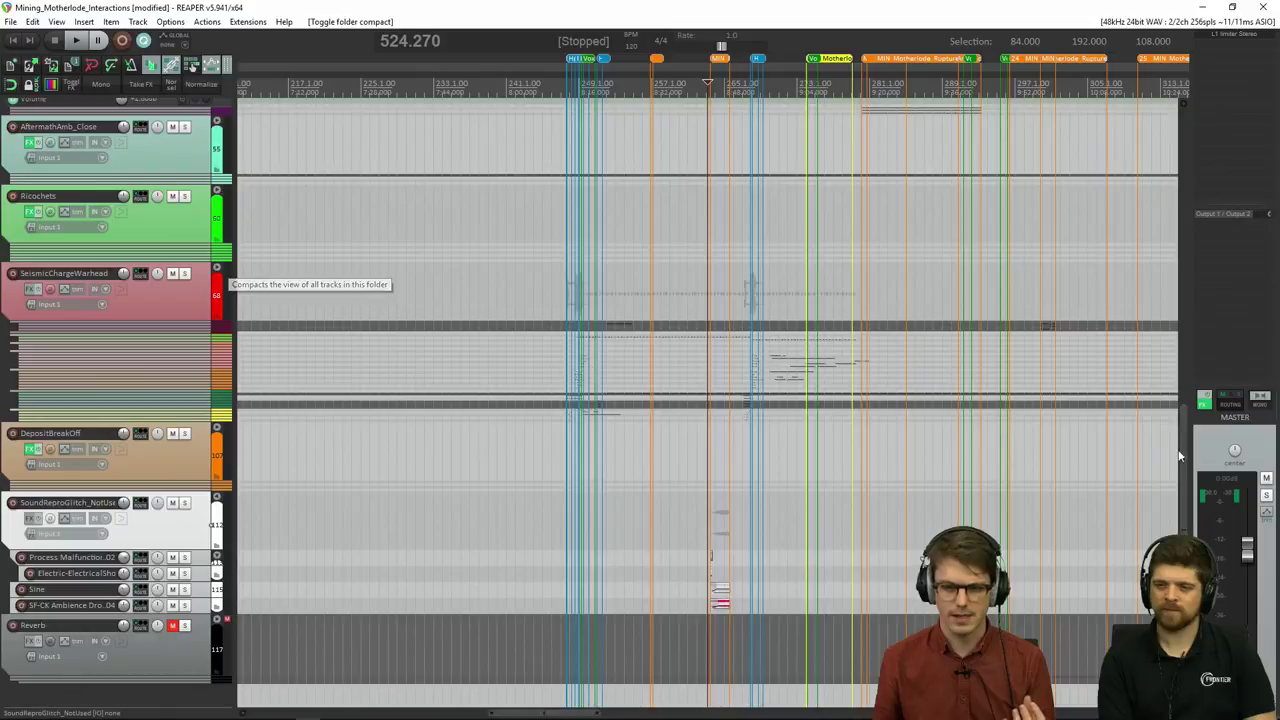
# Step: Expand the MainExplosion folder and its NoNoNo subfolder to show their child tracks
pyautogui.moveTo(1180, 461); pyautogui.dragTo(1176, 287)
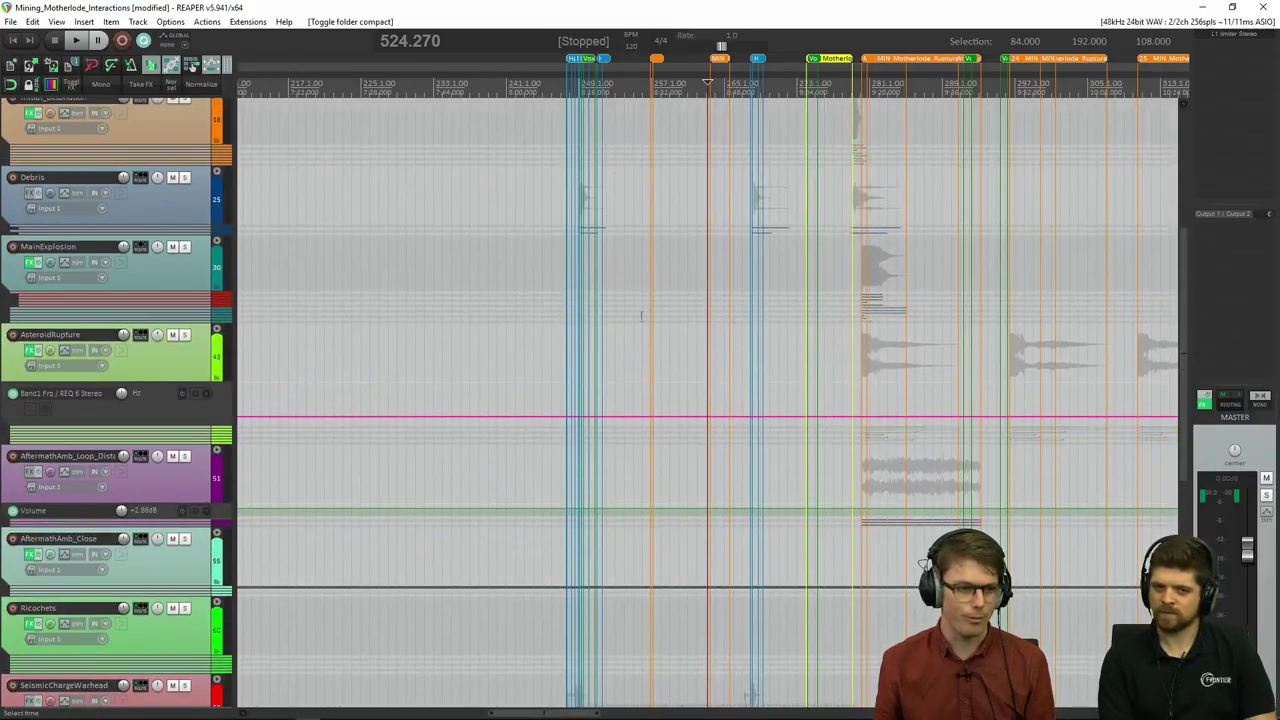
pyautogui.click(216, 241)
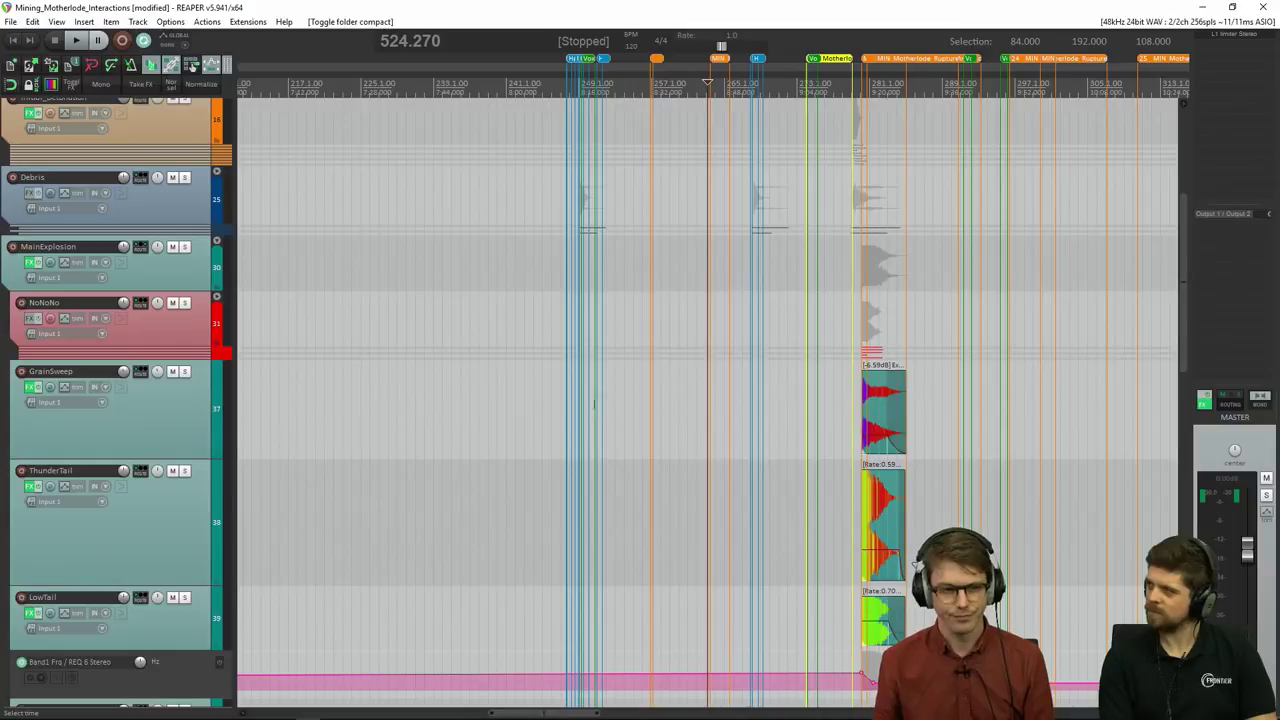
pyautogui.scroll(-2, 900, 410)
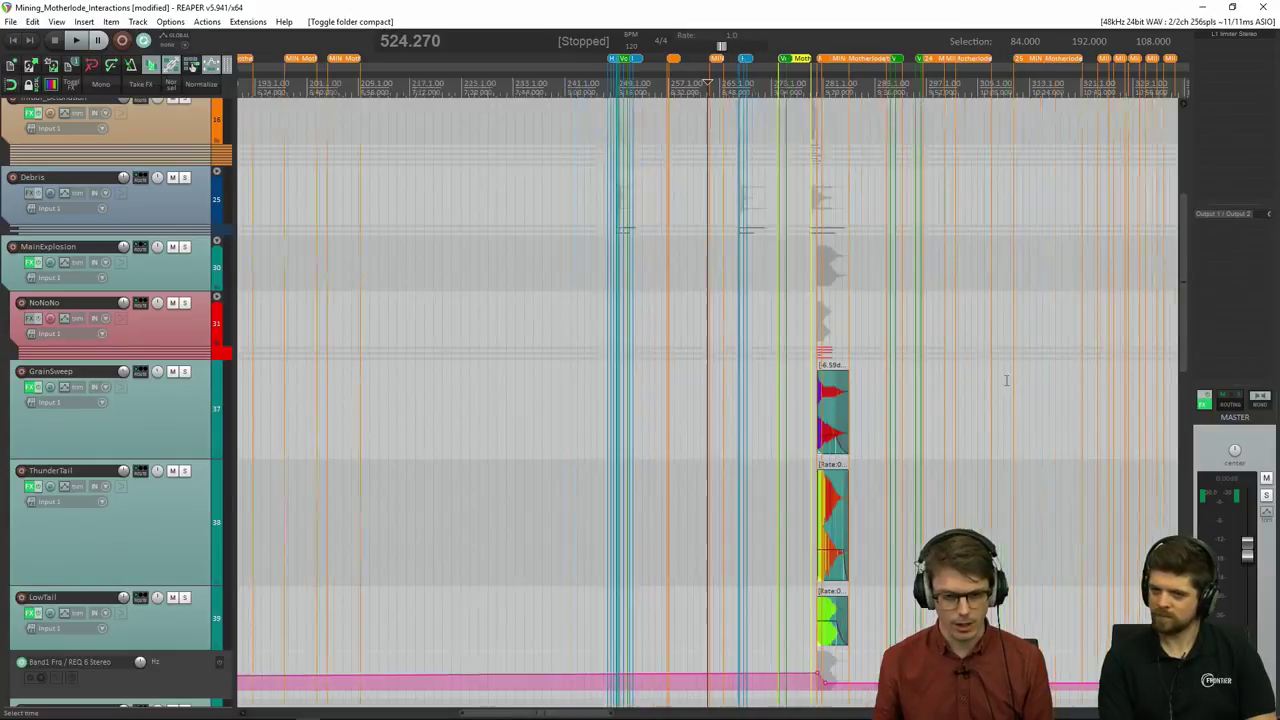
pyautogui.click(790, 391)
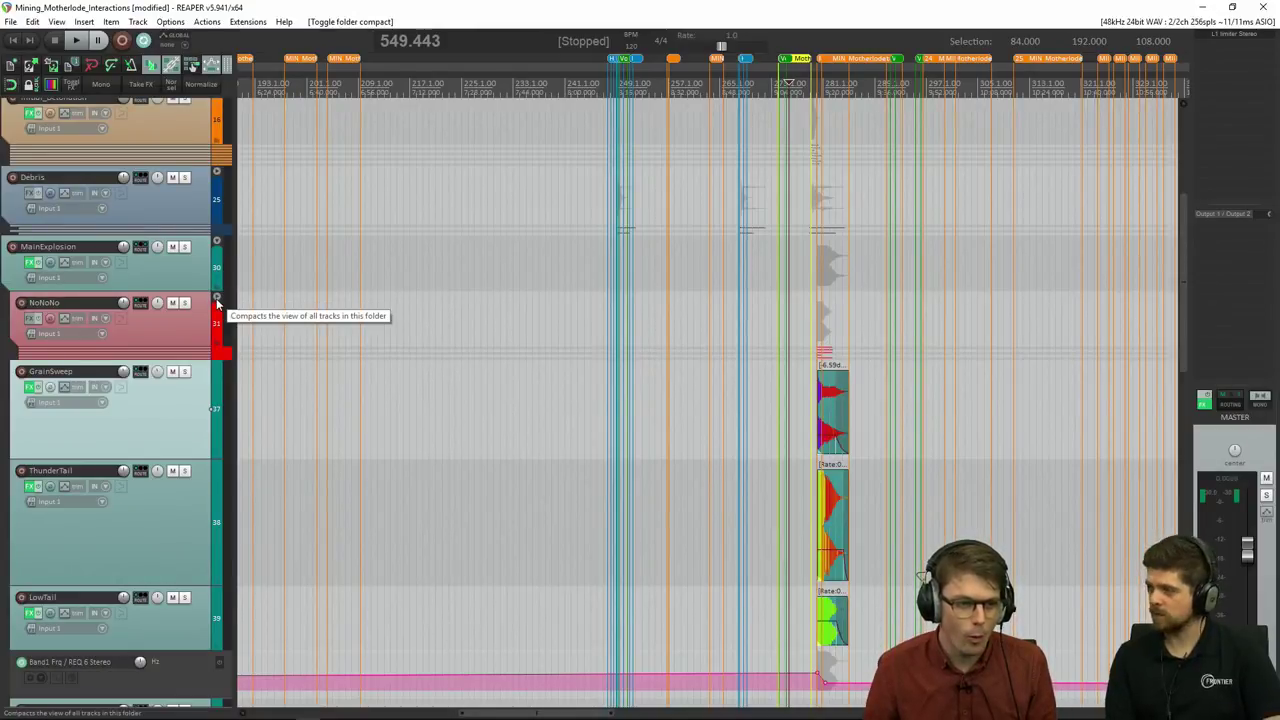
pyautogui.click(217, 299)
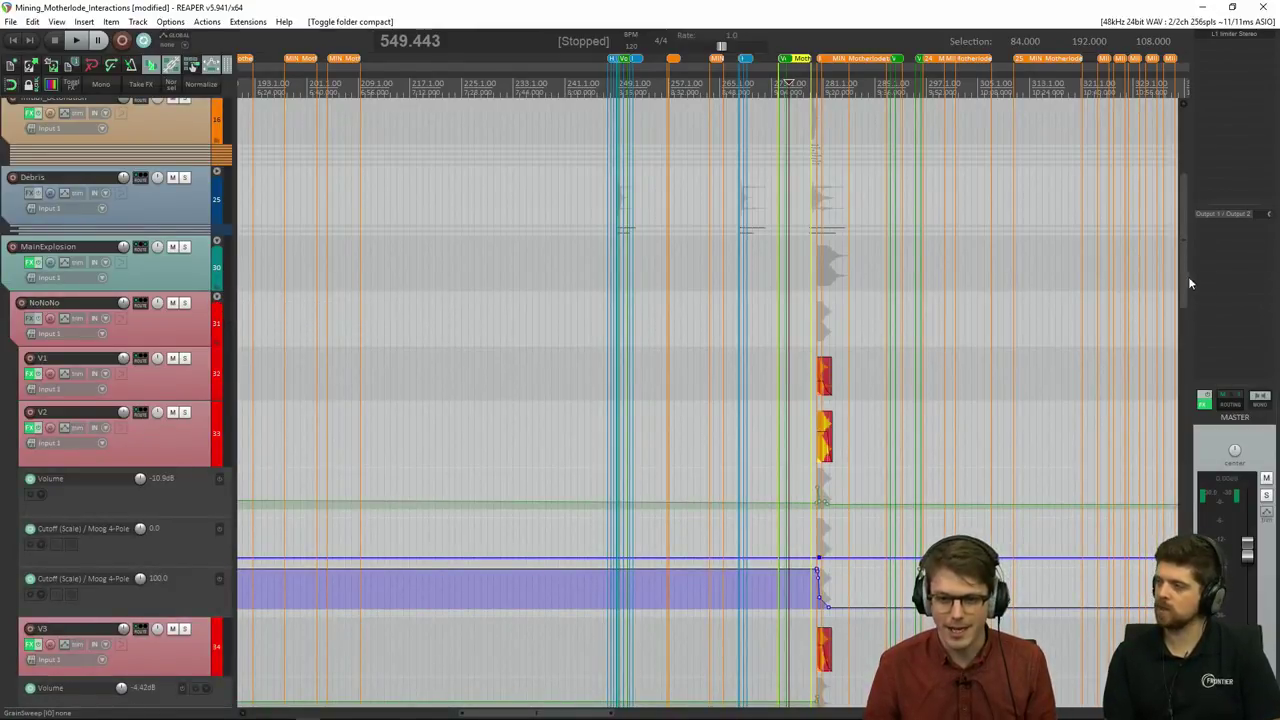
pyautogui.moveTo(1180, 284); pyautogui.dragTo(1184, 297)
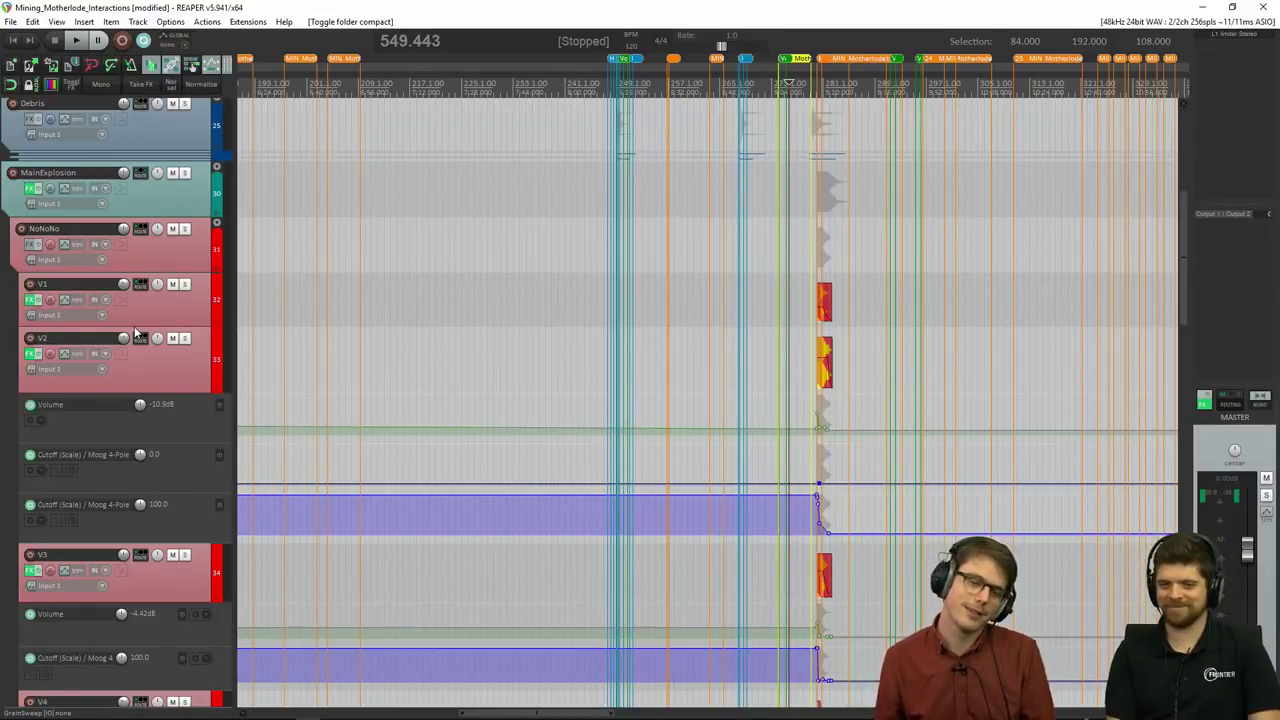
# Step: Solo the V1 track in the NoNoNo folder and make the track slightly taller
pyautogui.click(184, 285)
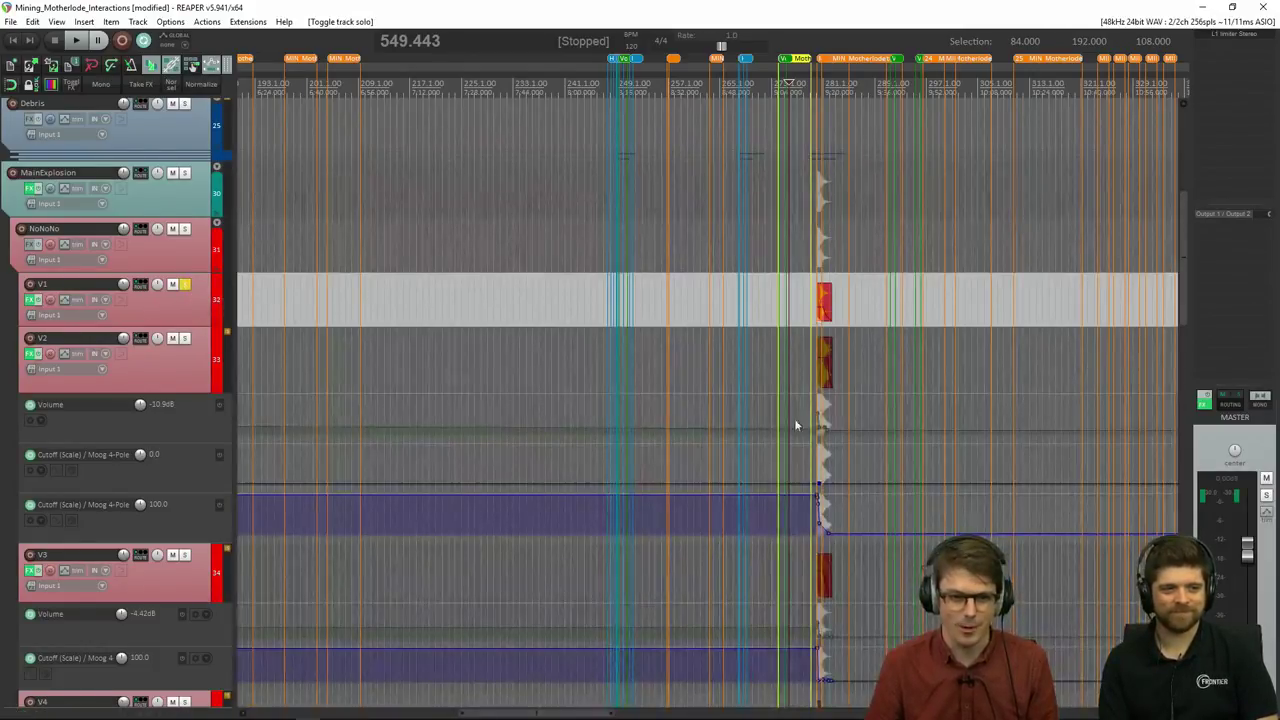
pyautogui.click(854, 305)
pyautogui.scroll(4, 853, 305)
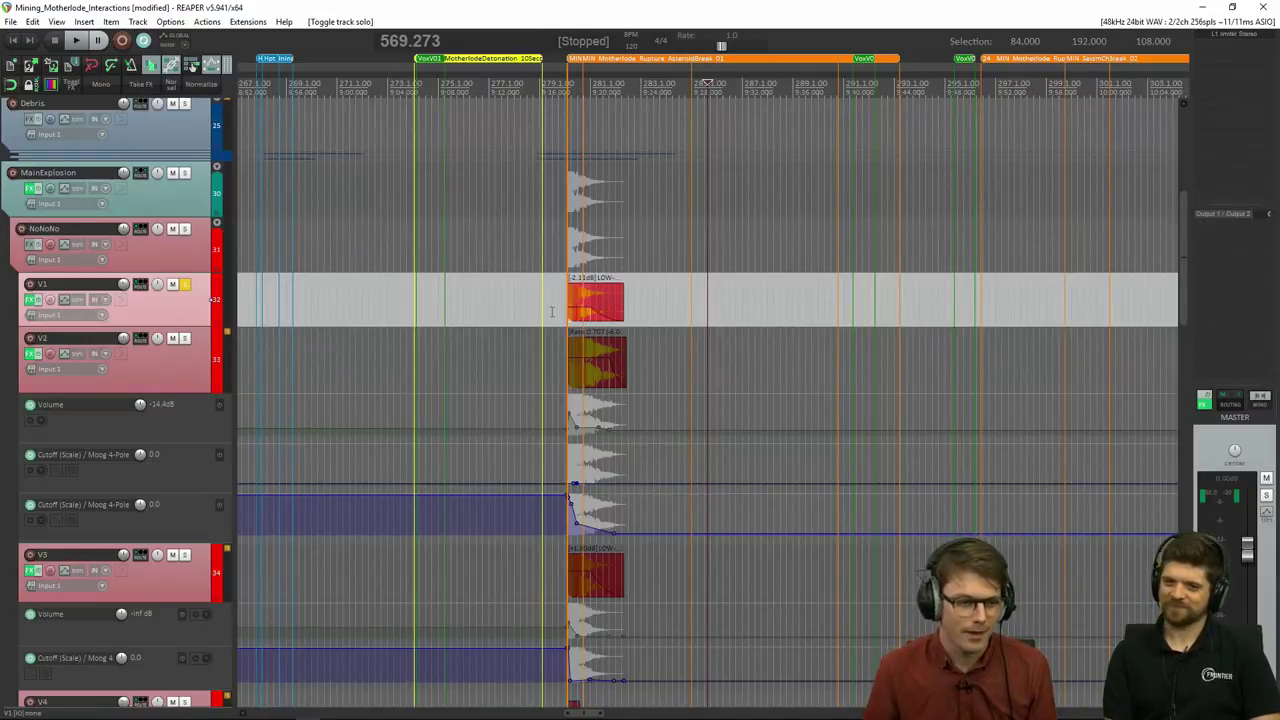
pyautogui.moveTo(173, 324); pyautogui.dragTo(173, 341)
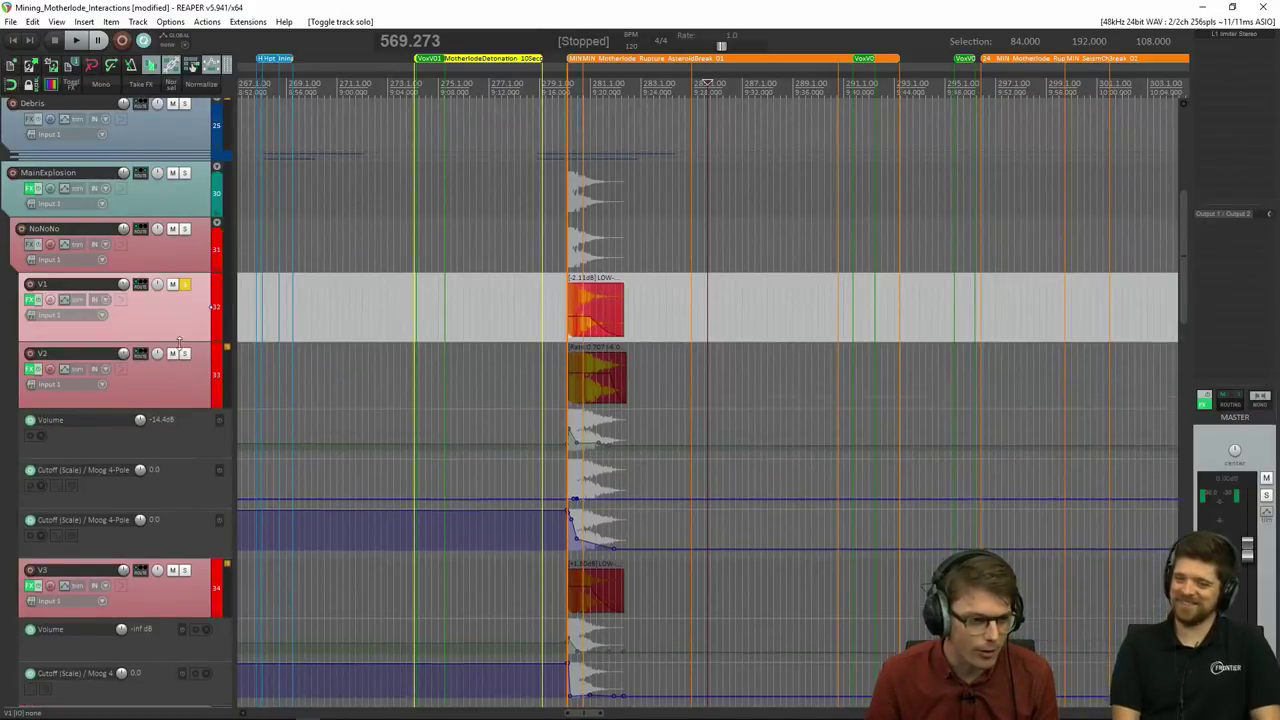
# Step: Inspect the Resonators effect settings of the Absynth 5 plug-in on track V1, and close the FX windows
pyautogui.click(33, 300)
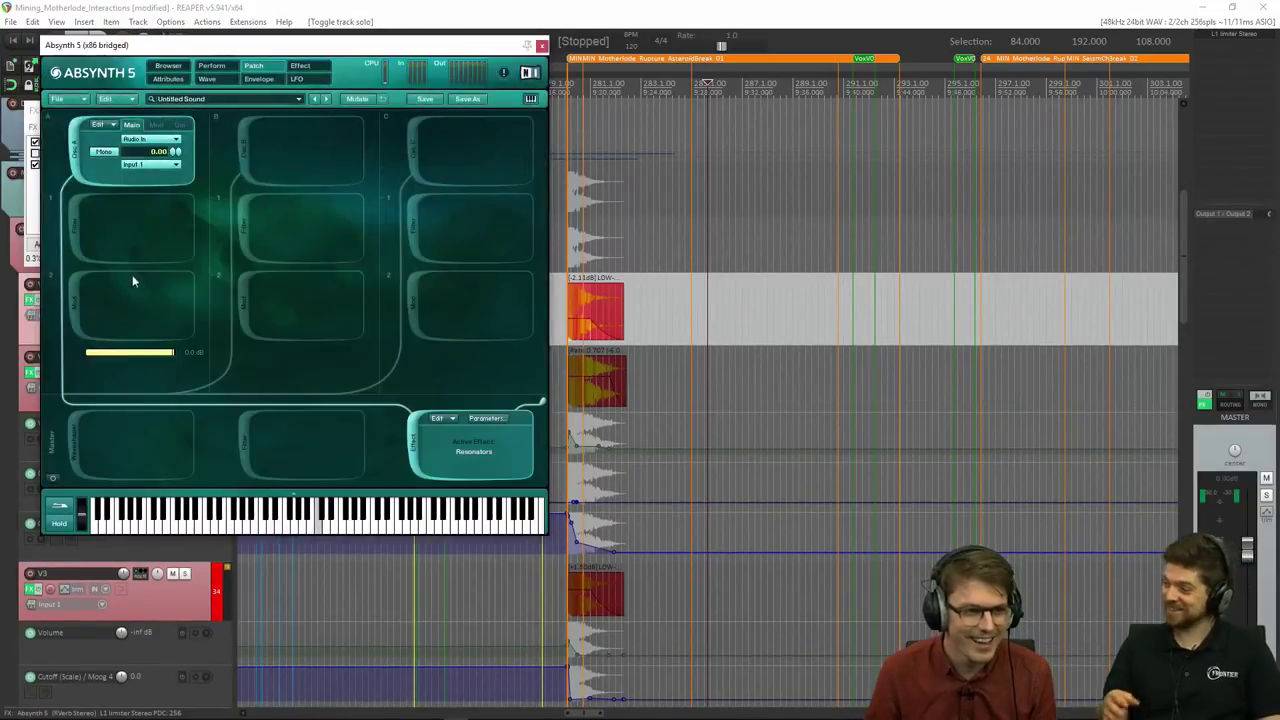
pyautogui.click(297, 68)
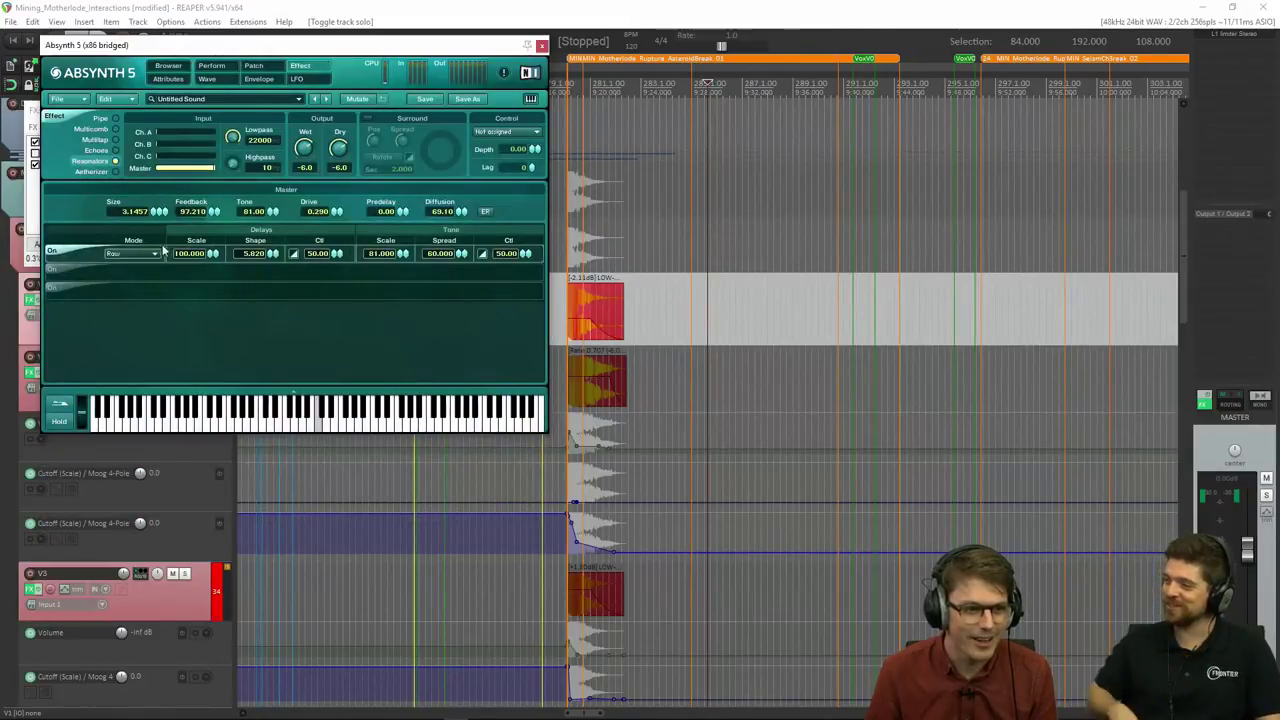
pyautogui.moveTo(224, 49)
pyautogui.mouseDown()
pyautogui.moveTo(505, 210)
pyautogui.moveTo(532, 158)
pyautogui.moveTo(270, 142)
pyautogui.moveTo(193, 99)
pyautogui.moveTo(193, 62)
pyautogui.moveTo(209, 56)
pyautogui.mouseUp()
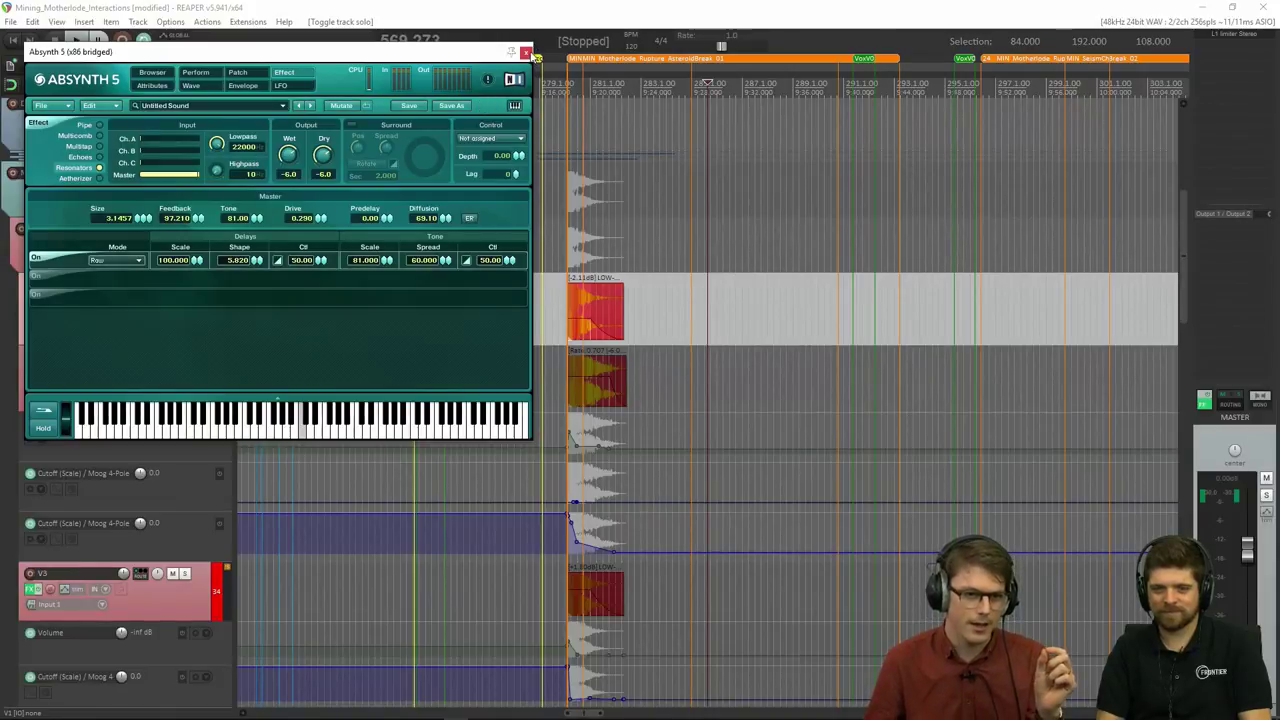
pyautogui.click(527, 52)
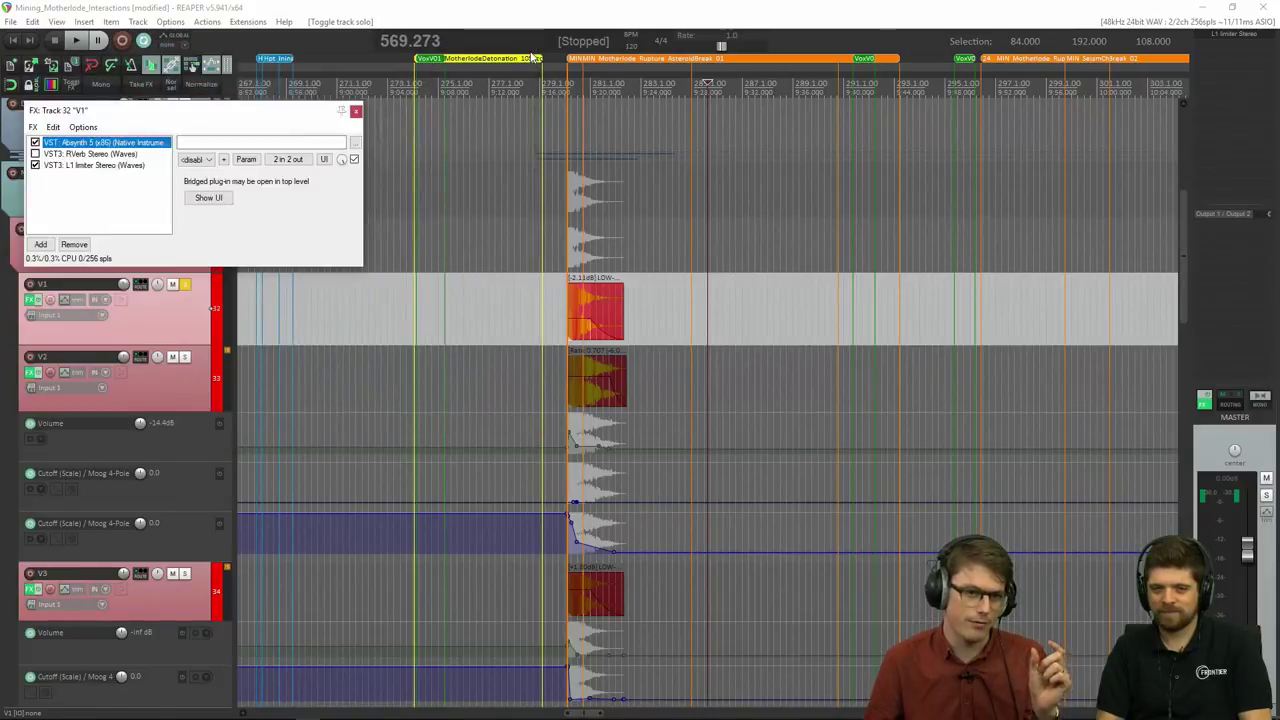
pyautogui.click(356, 111)
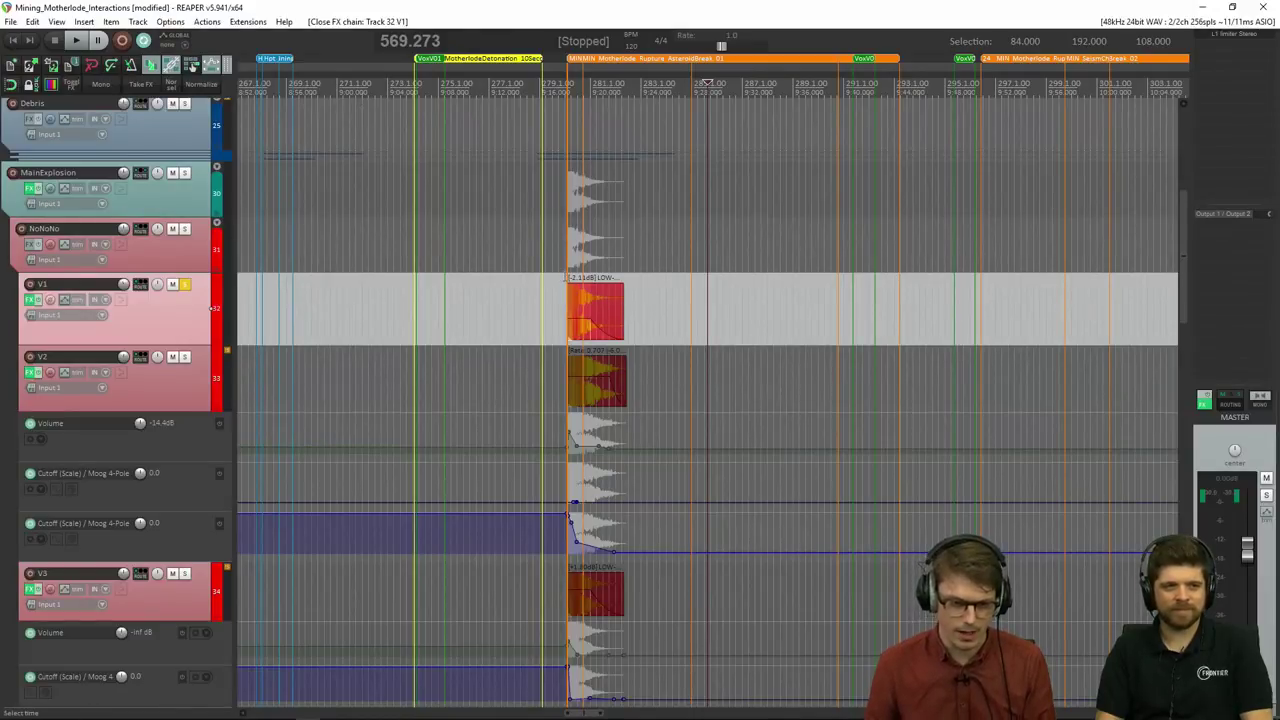
# Step: Play the soloed V1 clip from just before its start, and stop playback once it has been heard
pyautogui.click(566, 84)
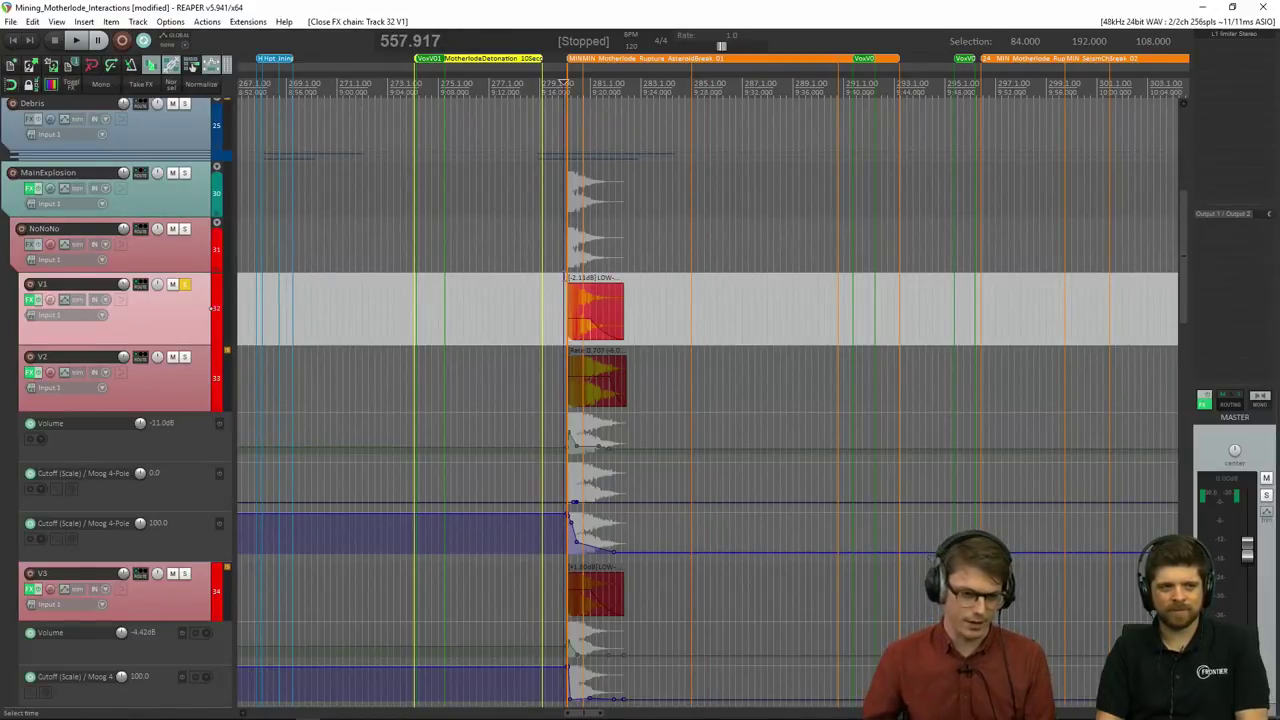
pyautogui.press('space')
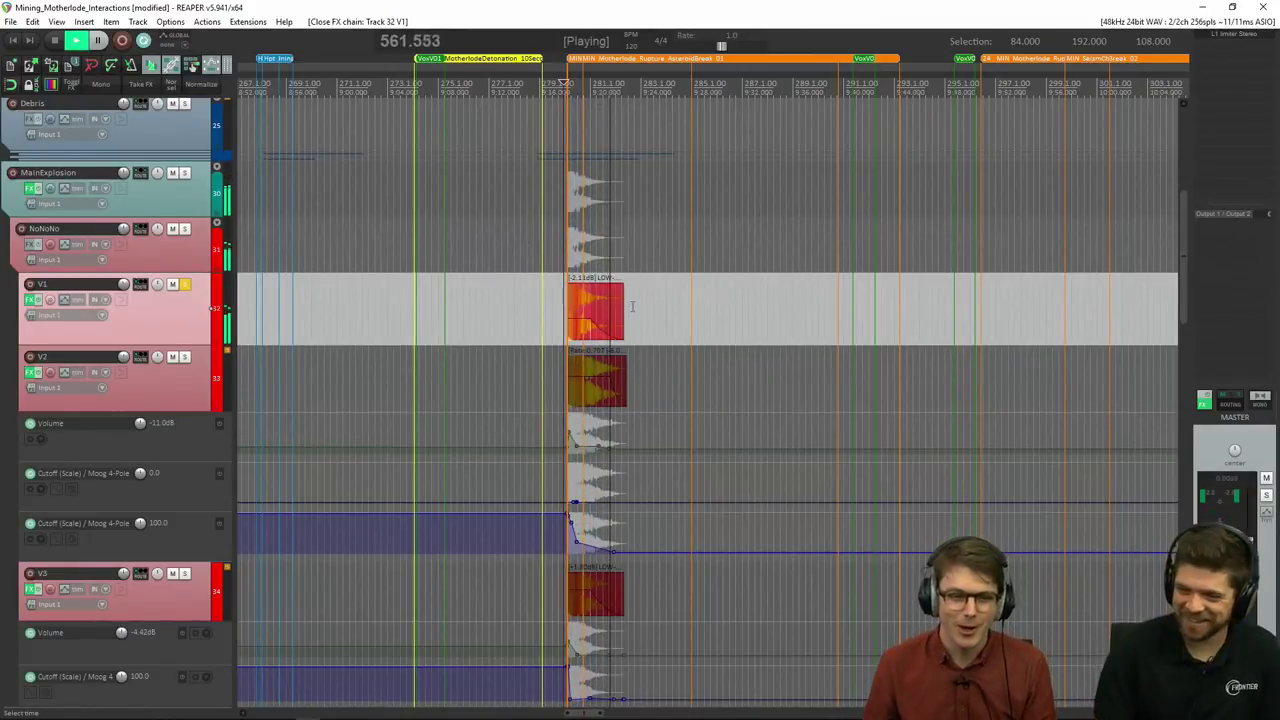
pyautogui.press('space')
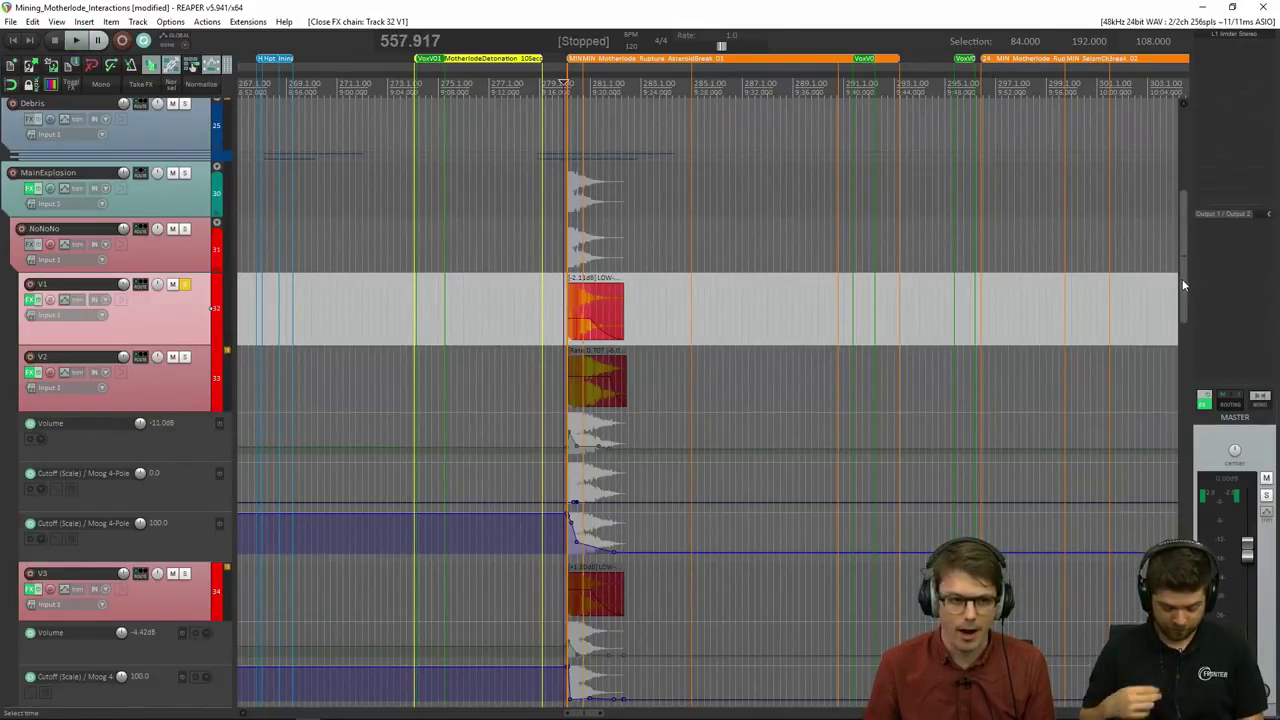
# Step: Take track V1 out of solo and solo track V2 instead
pyautogui.moveTo(1182, 279); pyautogui.dragTo(1184, 311)
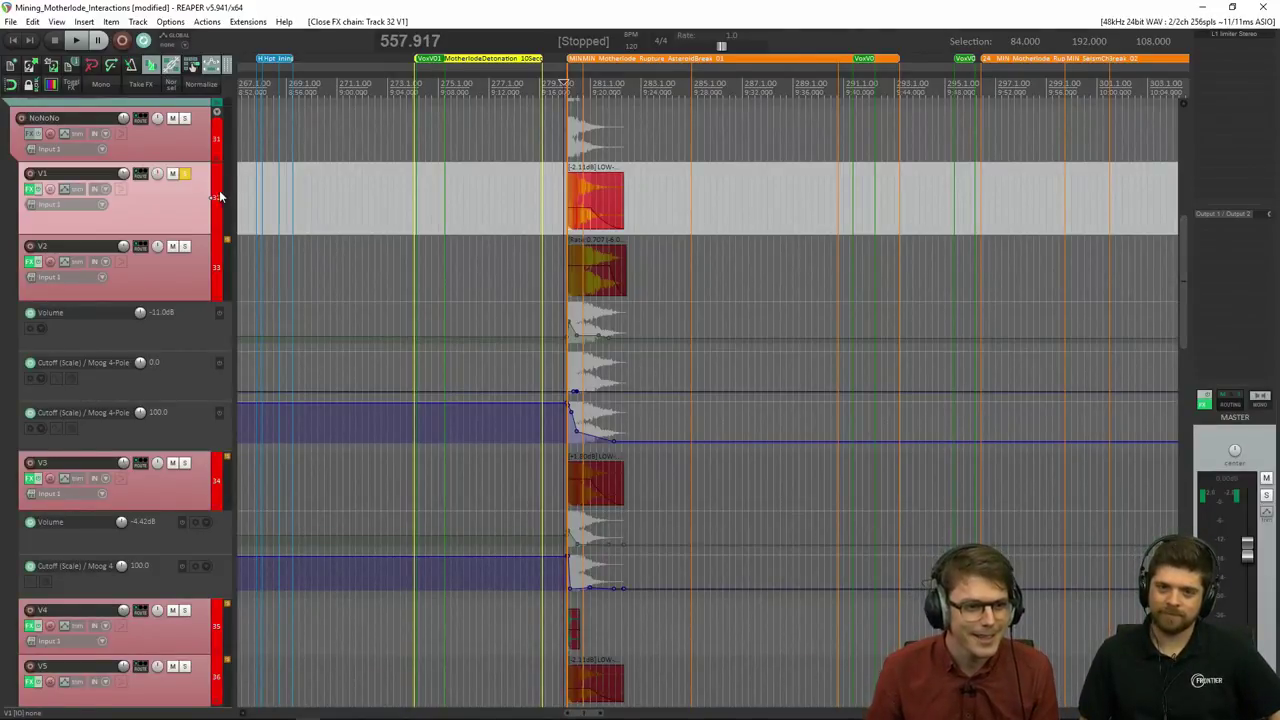
pyautogui.click(184, 247)
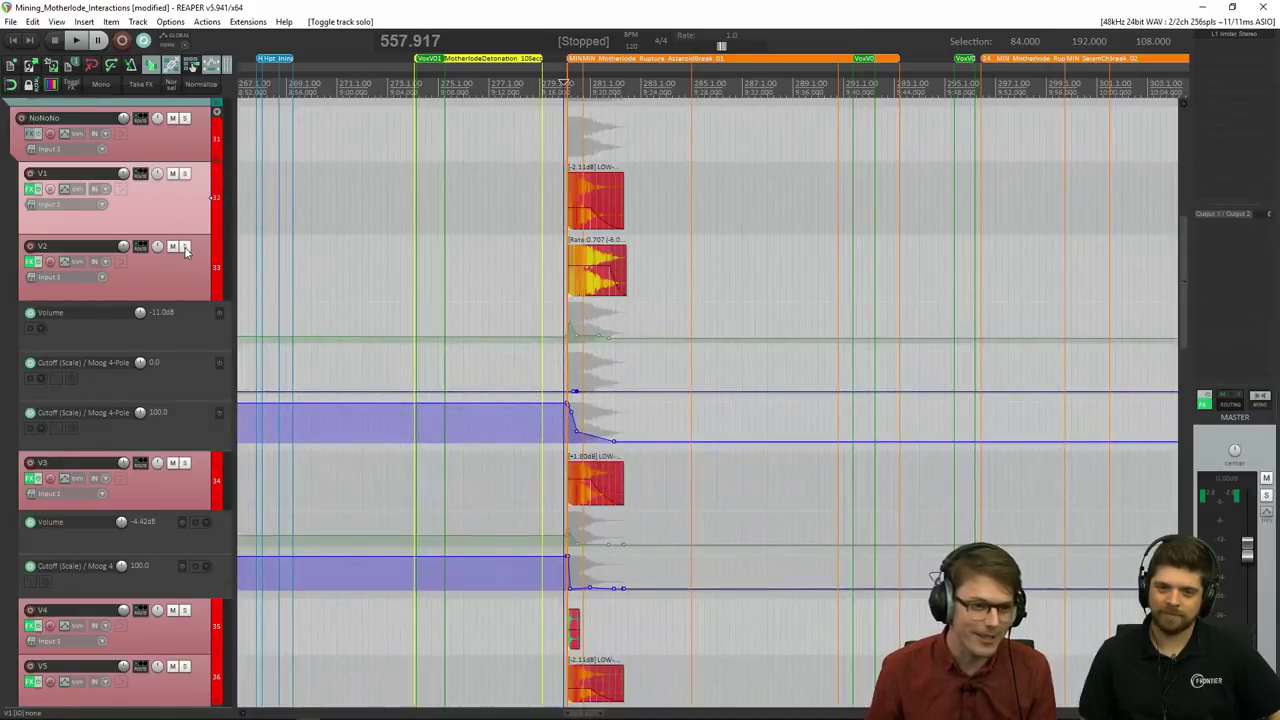
pyautogui.click(184, 247)
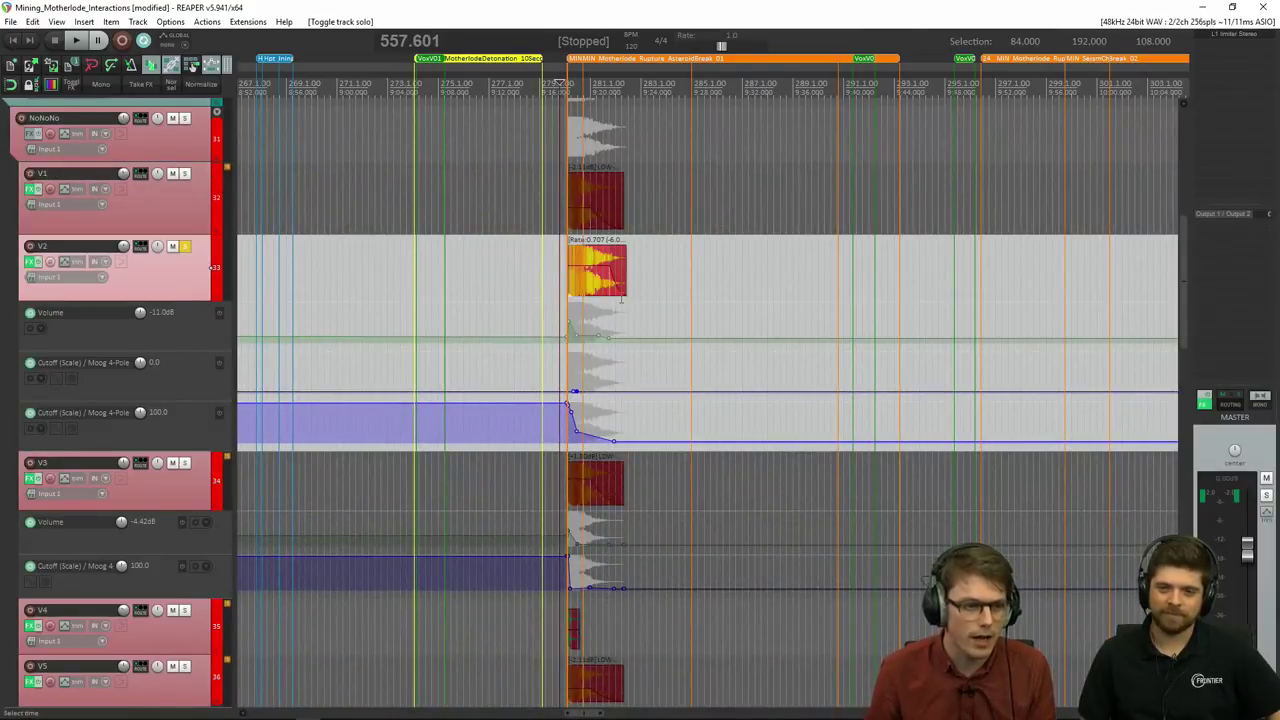
# Step: Play the soloed V2 clip, stop playback once it has been heard, and take track V2 out of solo
pyautogui.press('space')
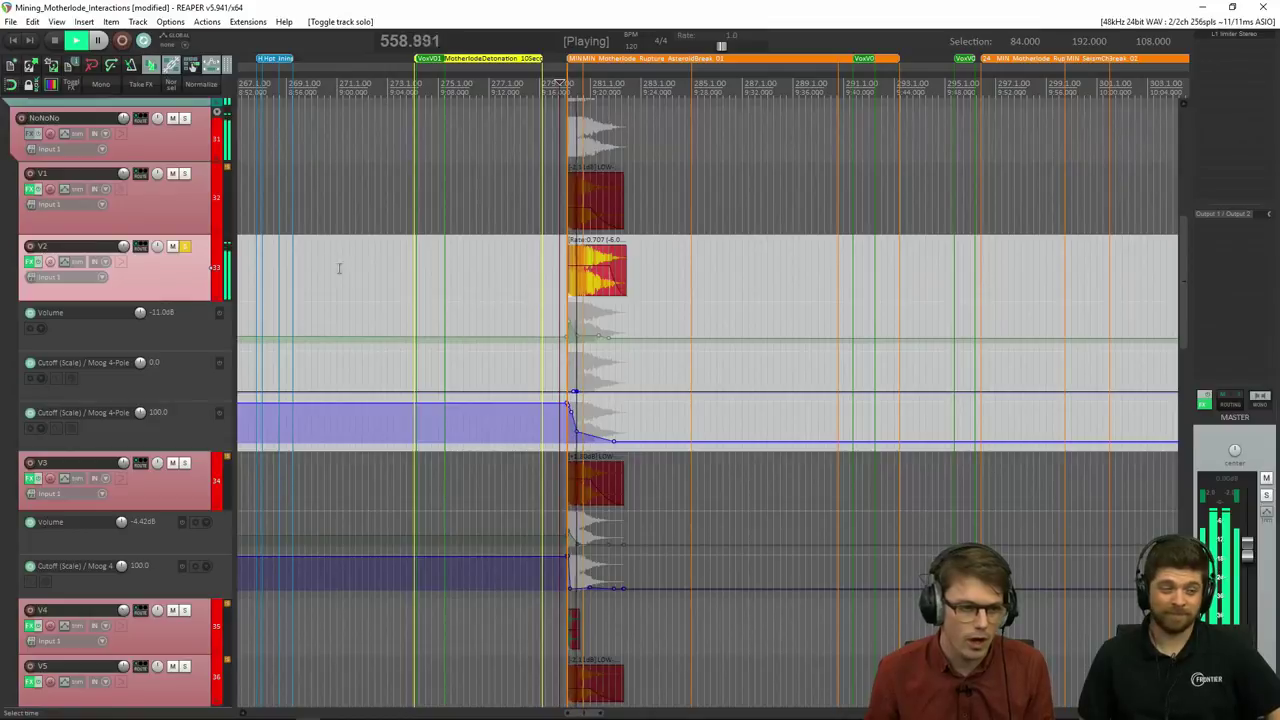
pyautogui.press('space')
pyautogui.click(185, 247)
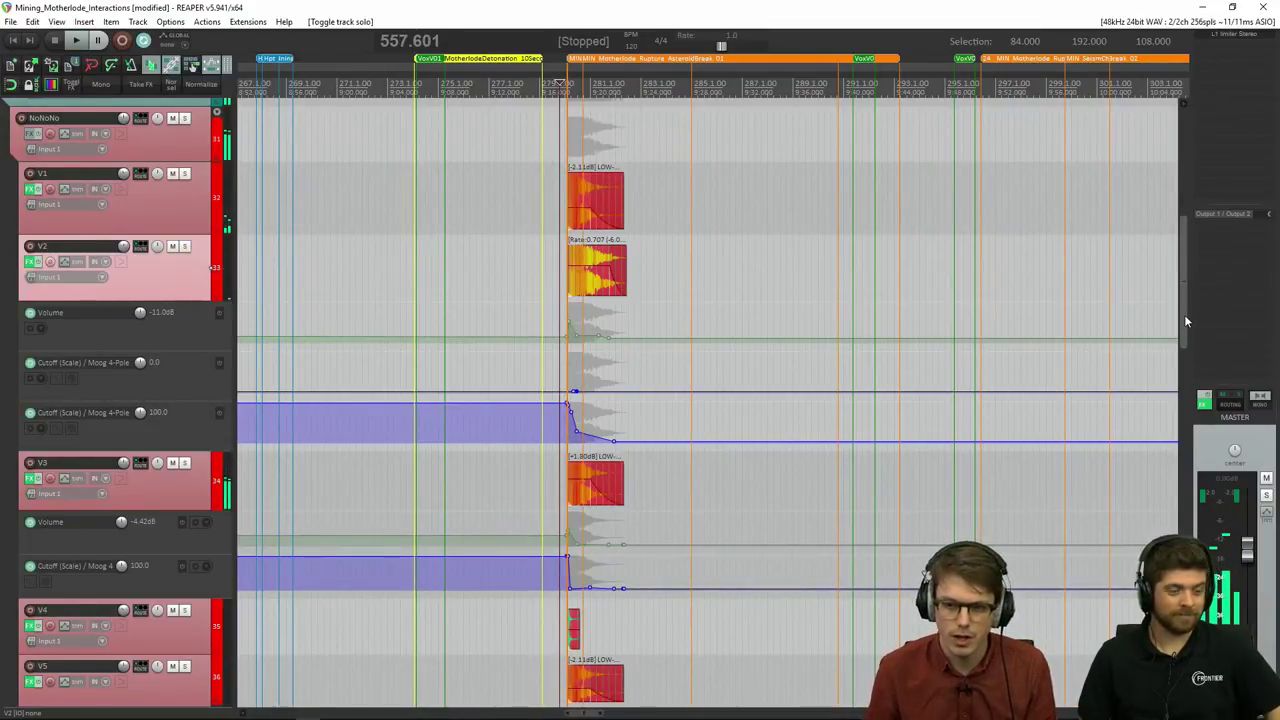
# Step: Solo track V3 and play its LOW-HIT_Flash_Bulp clip from just before its start, and stop once it has been heard
pyautogui.moveTo(1184, 314); pyautogui.dragTo(1185, 340)
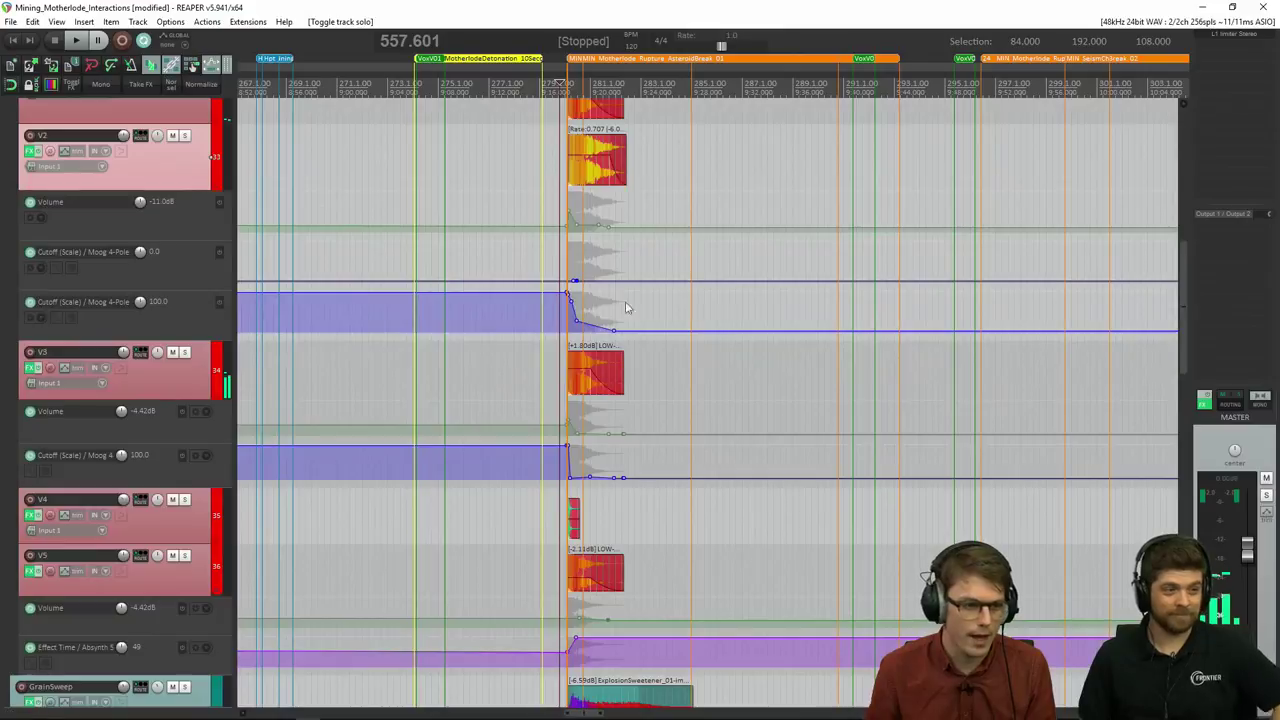
pyautogui.click(185, 352)
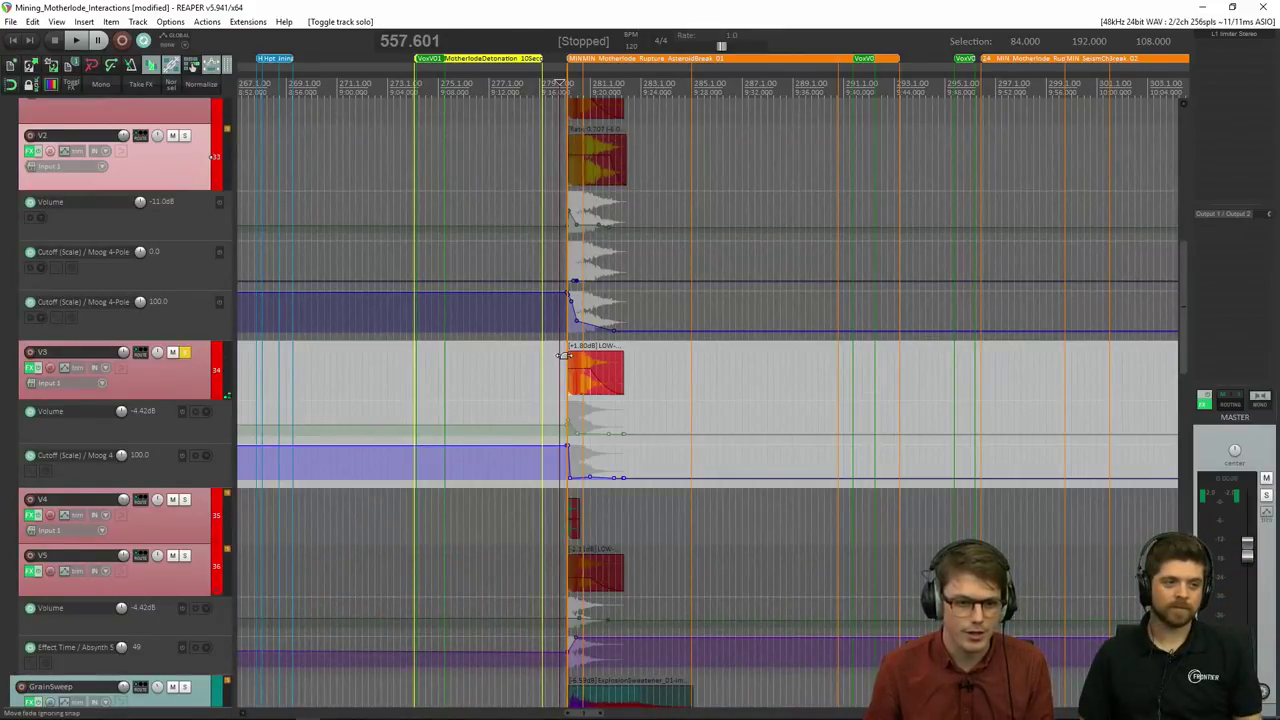
pyautogui.click(558, 354)
pyautogui.press('space')
pyautogui.scroll(3, 703, 397)
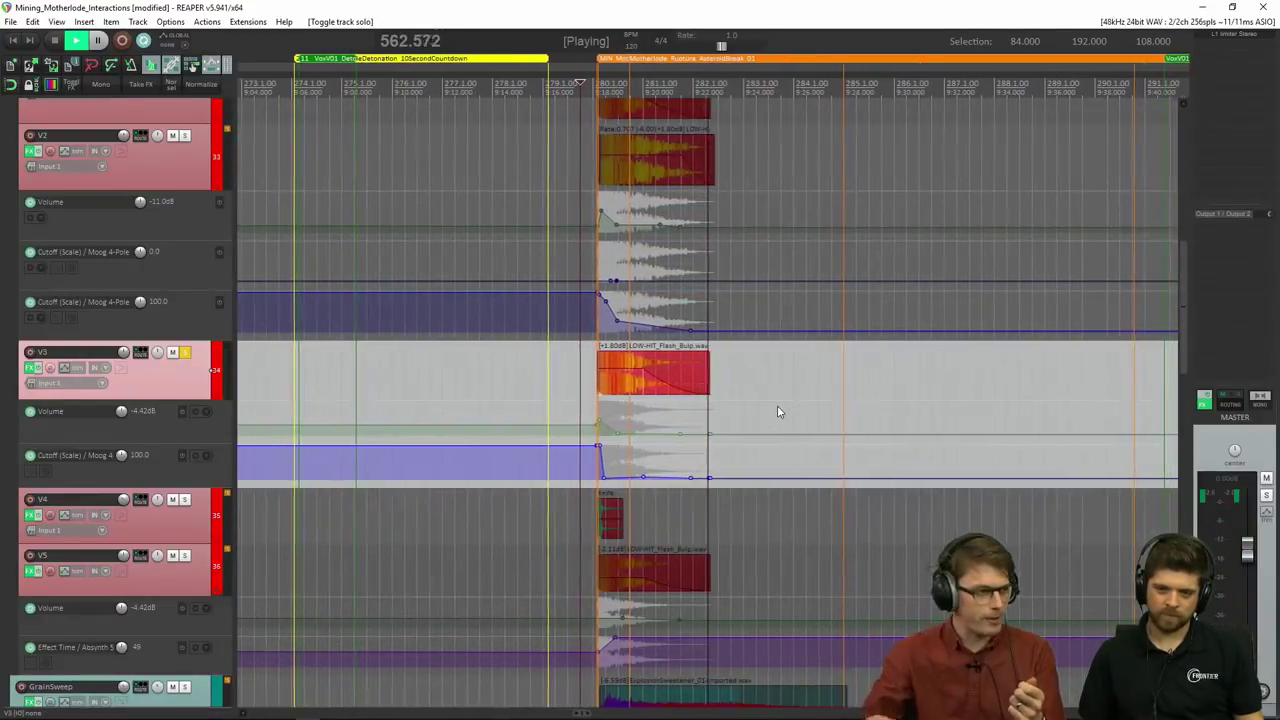
pyautogui.press('space')
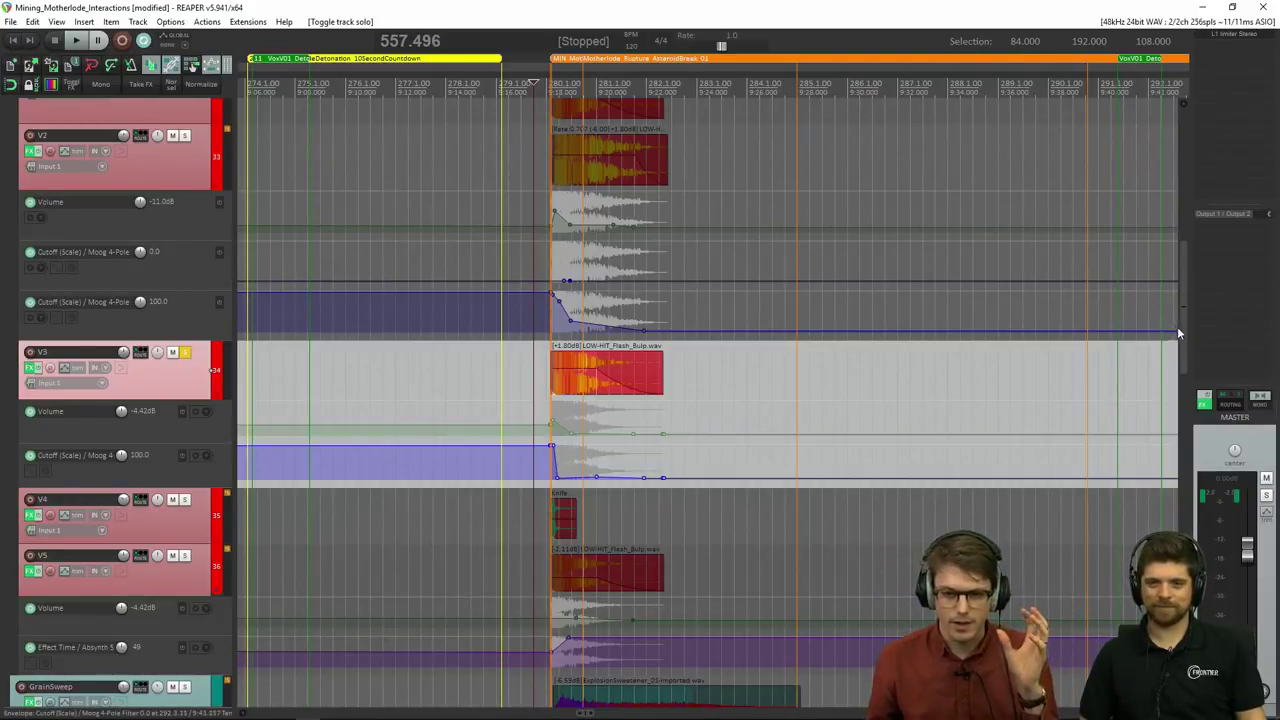
# Step: Take track V3 out of solo, and solo track V4 briefly to point out its Knife clip before unsoloing it
pyautogui.moveTo(1180, 340); pyautogui.dragTo(1187, 373)
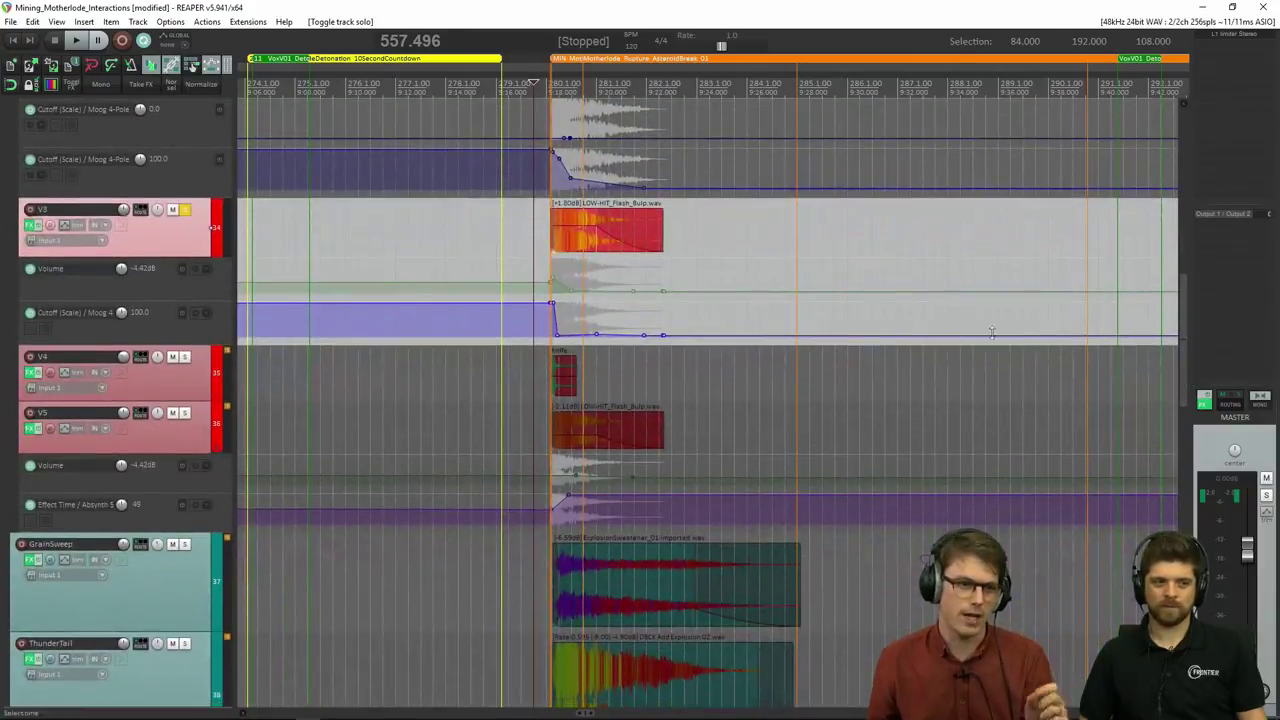
pyautogui.click(187, 210)
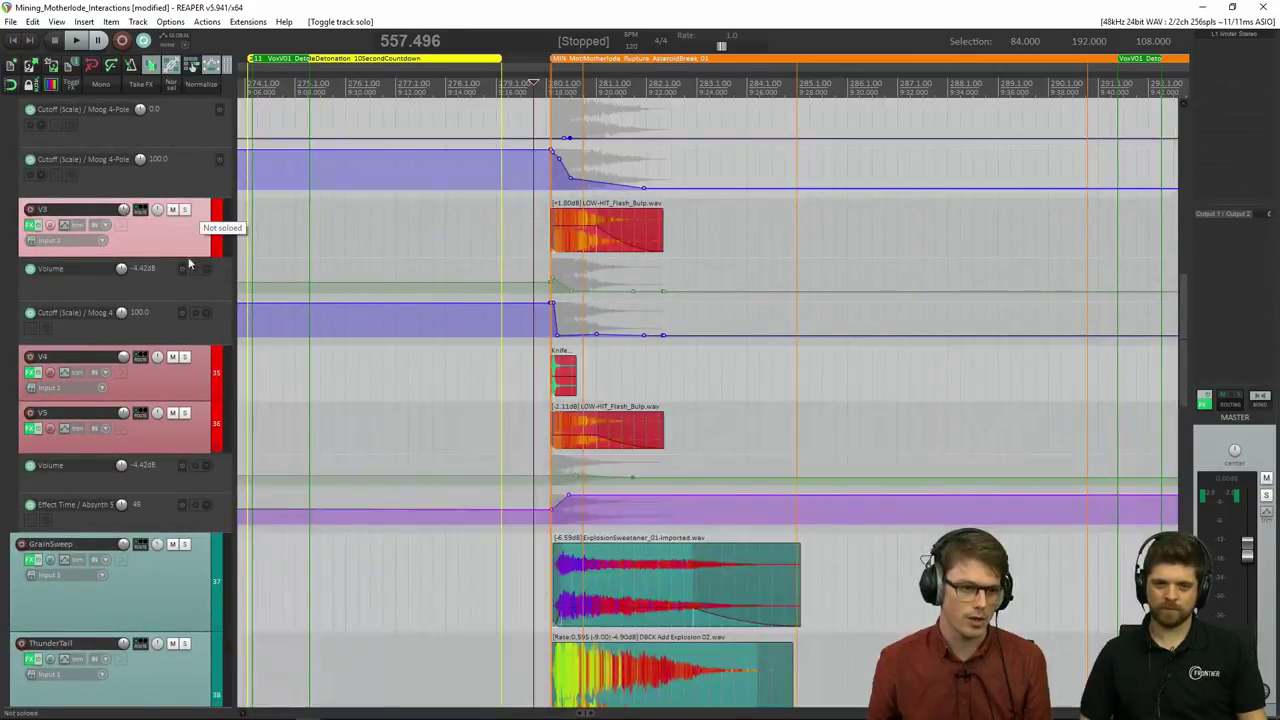
pyautogui.click(185, 357)
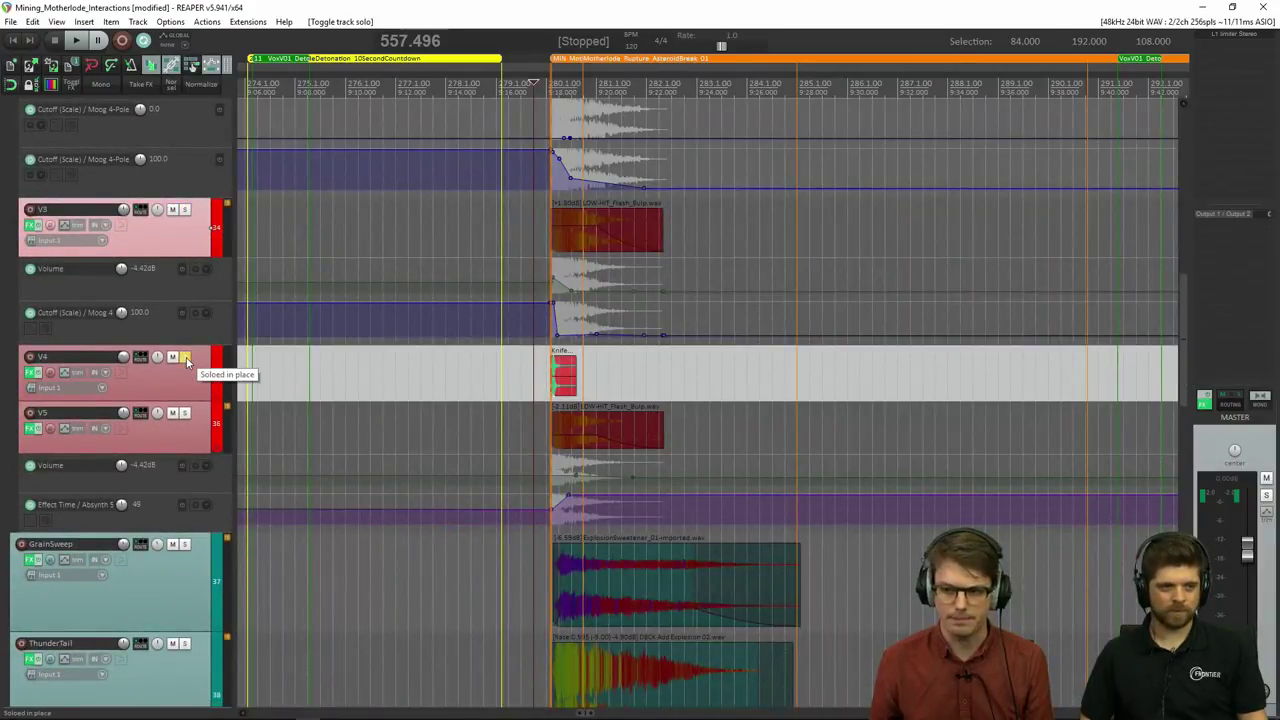
pyautogui.click(185, 357)
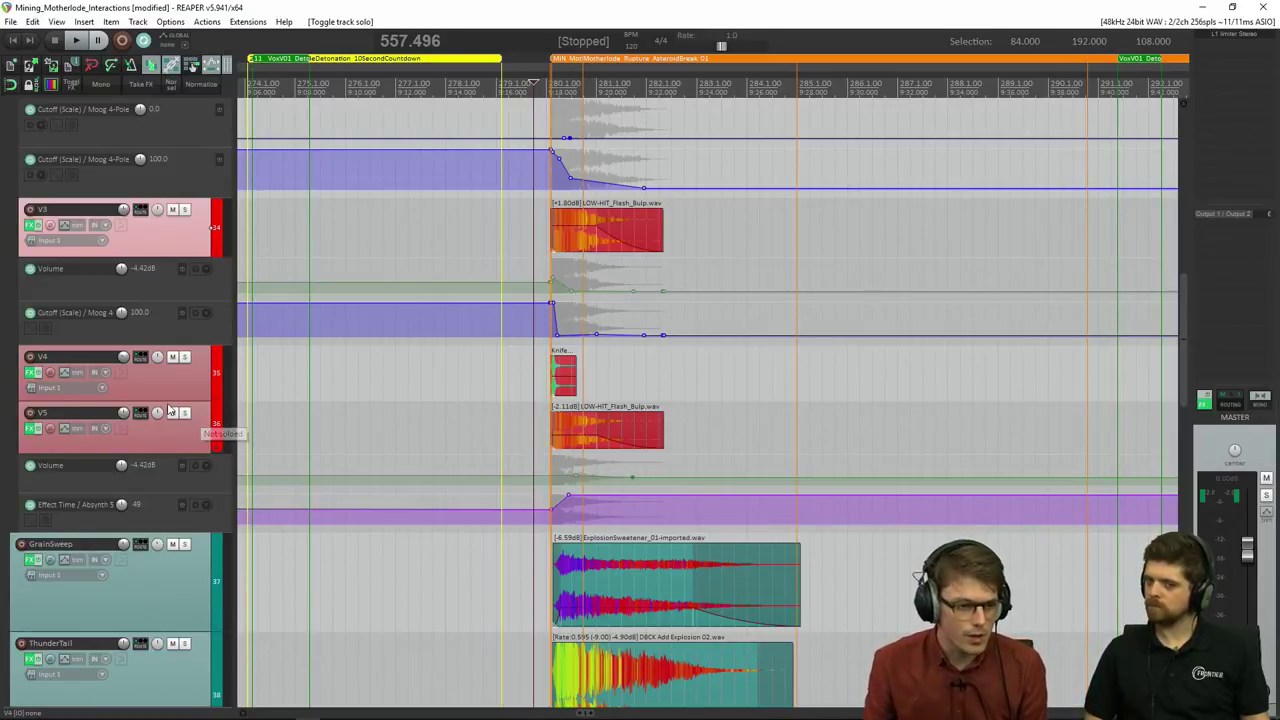
# Step: Solo track V5, play its clip until it has been heard, and take the track out of solo
pyautogui.click(185, 413)
pyautogui.press('space')
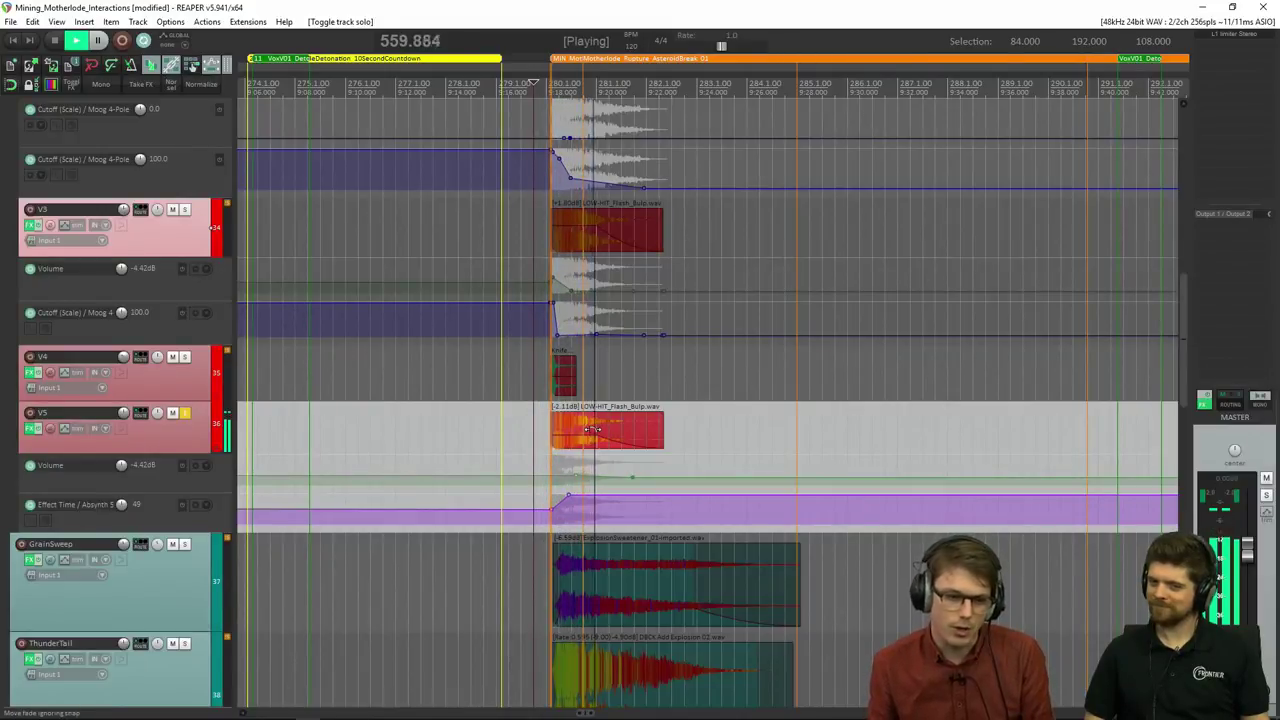
pyautogui.press('space')
pyautogui.click(185, 413)
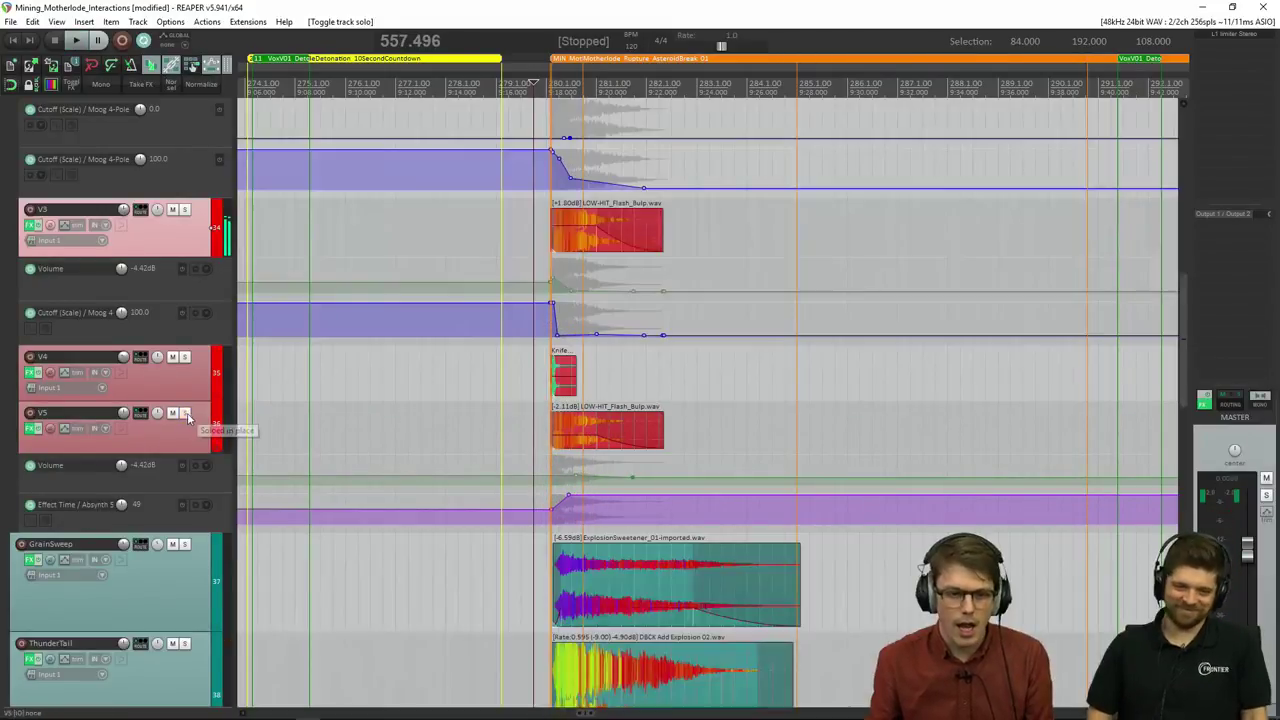
# Step: Fully collapse the tracks in the NoNoNo folder and mute the folder track
pyautogui.moveTo(1182, 360); pyautogui.dragTo(1178, 290)
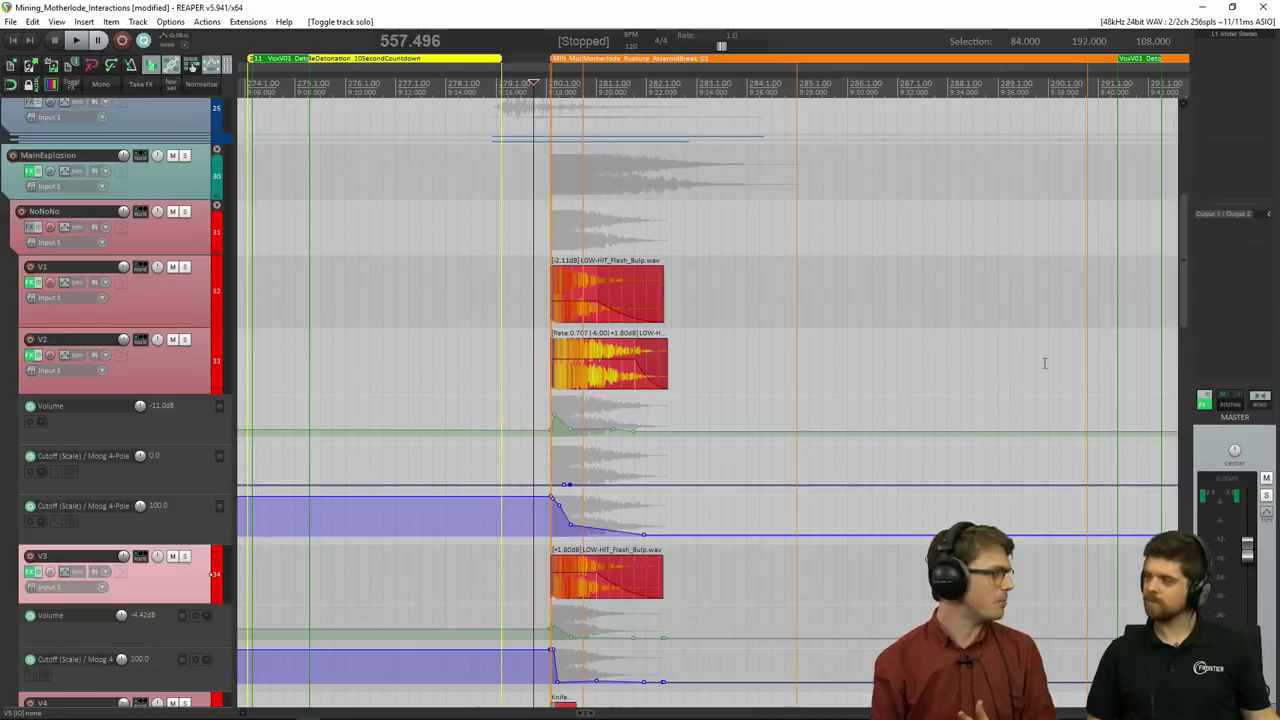
pyautogui.click(217, 209)
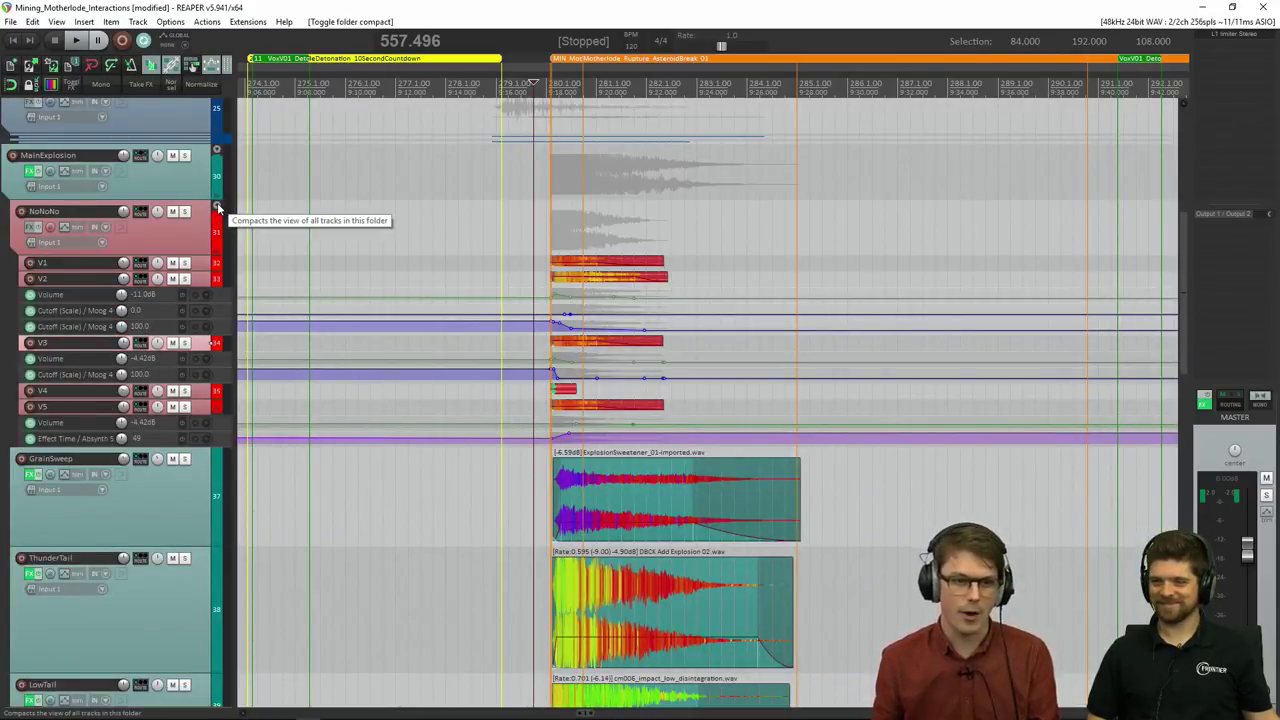
pyautogui.click(217, 209)
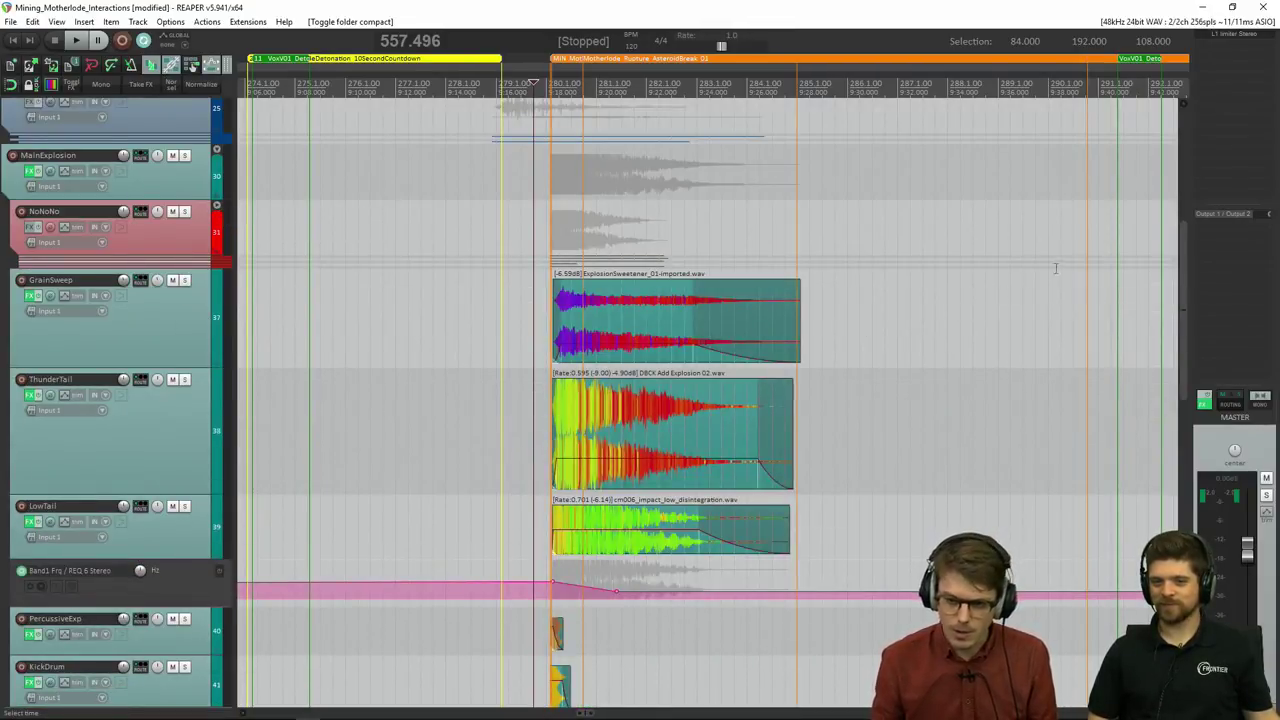
pyautogui.click(172, 211)
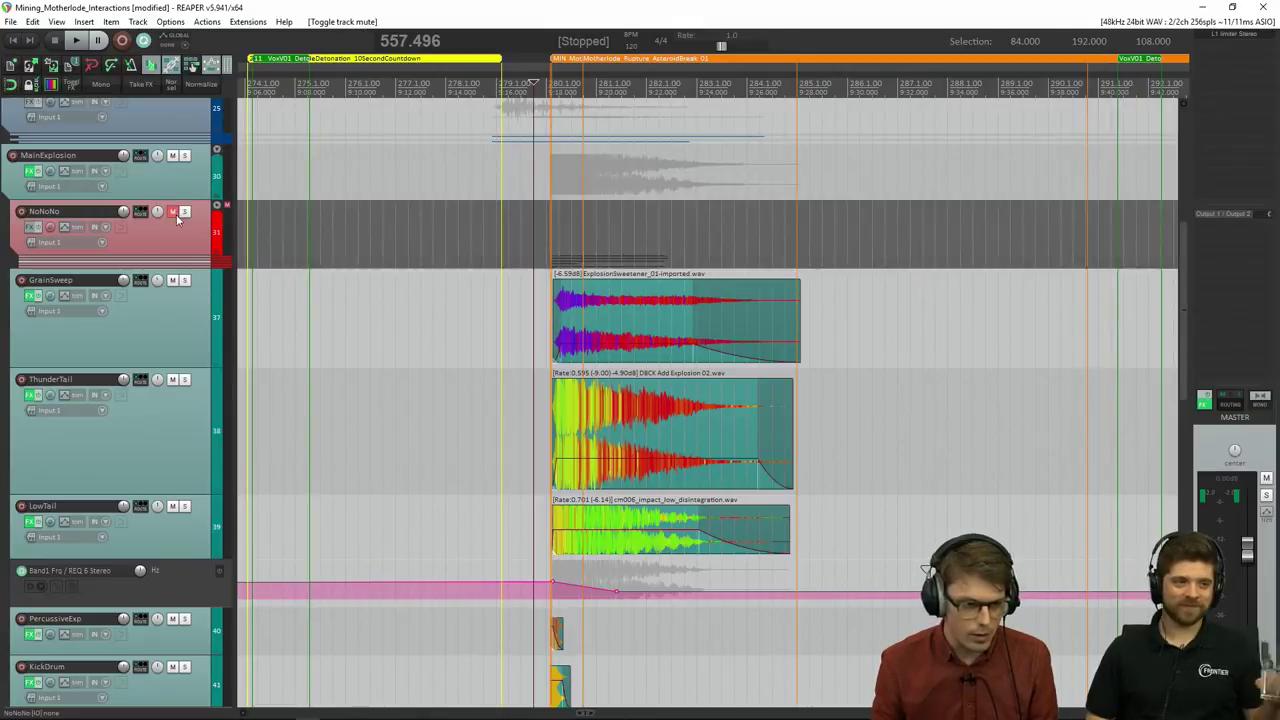
# Step: Solo the GrainSweep track, play its ExplosionSweetener clip from the start, and stop once it has been heard
pyautogui.moveTo(1182, 318); pyautogui.dragTo(1182, 331)
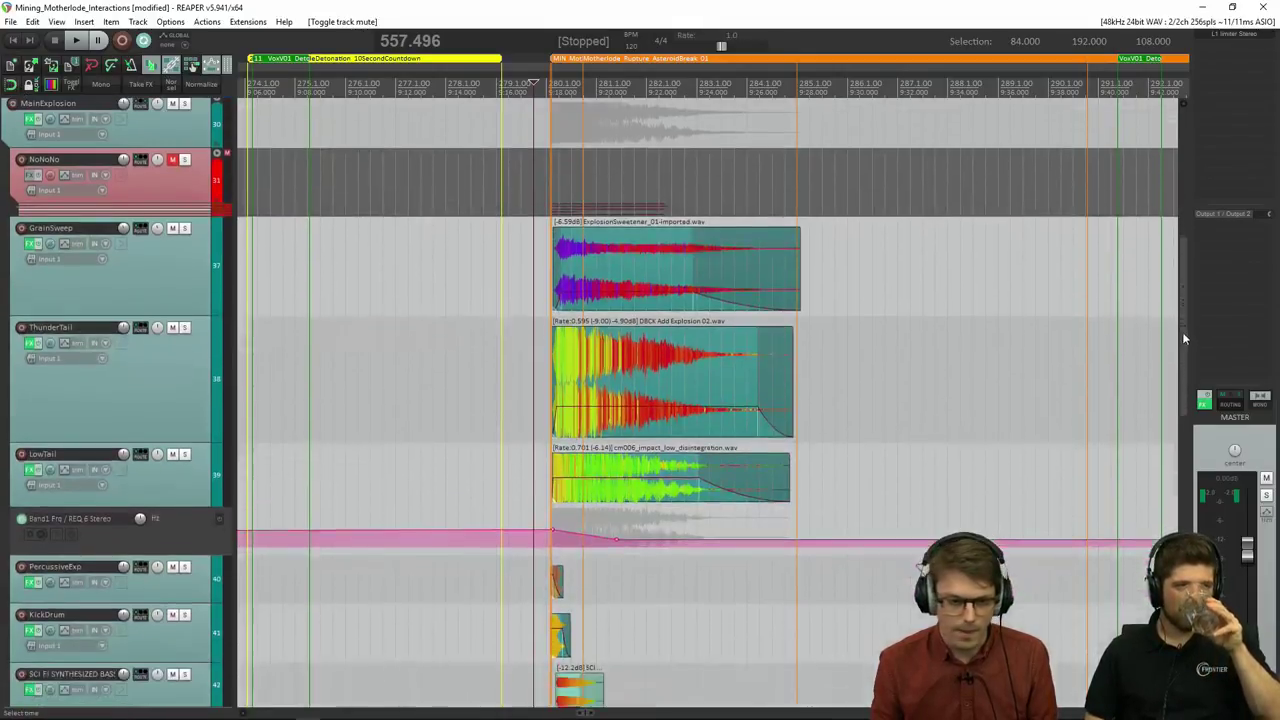
pyautogui.click(185, 230)
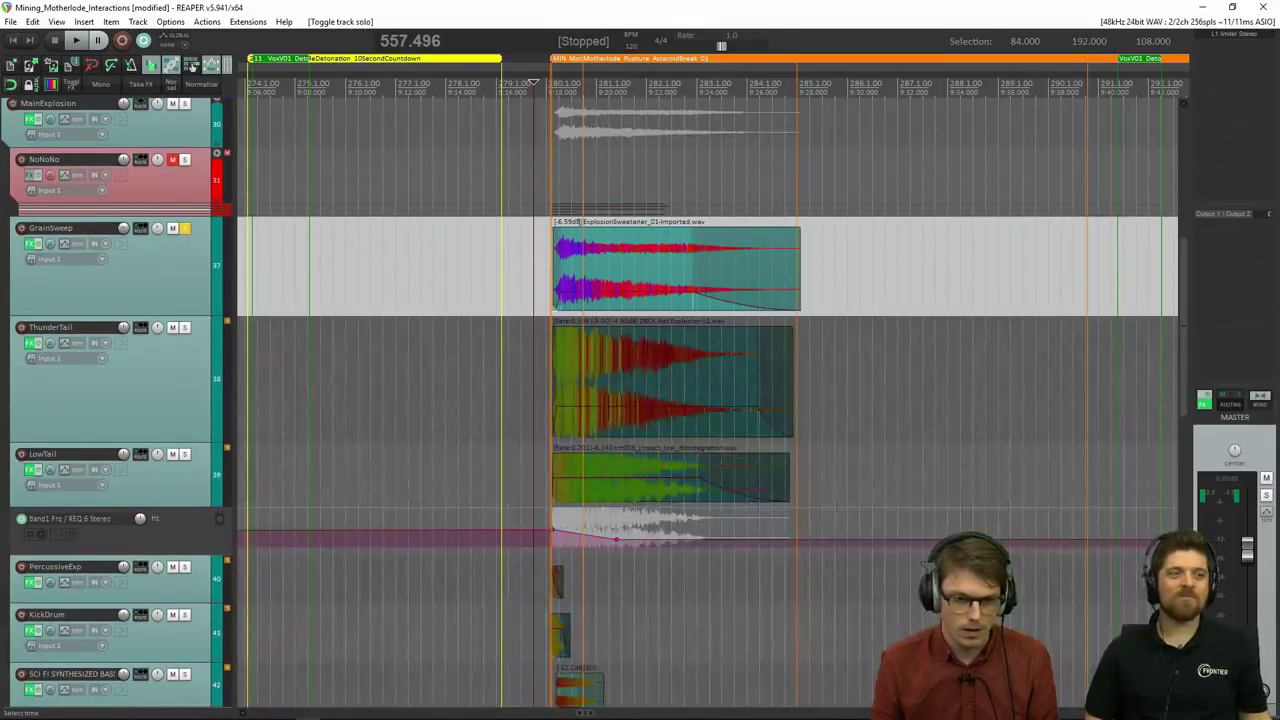
pyautogui.click(550, 230)
pyautogui.press('space')
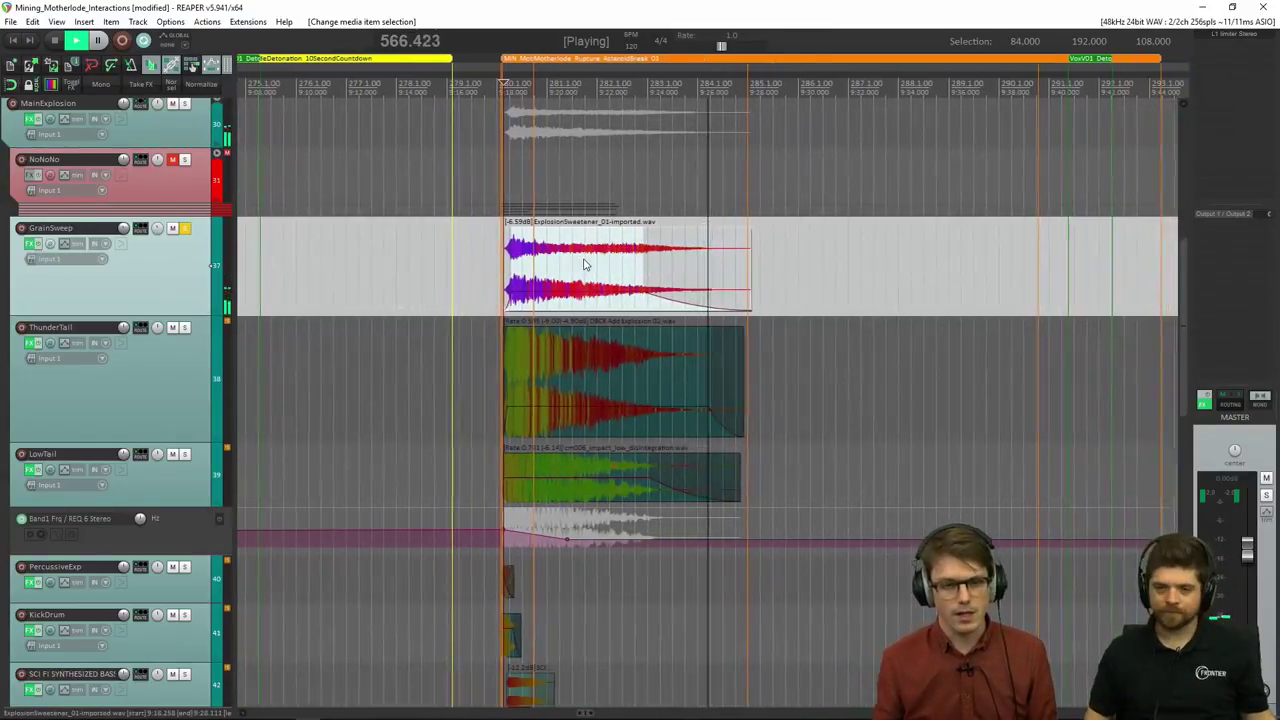
pyautogui.press('space')
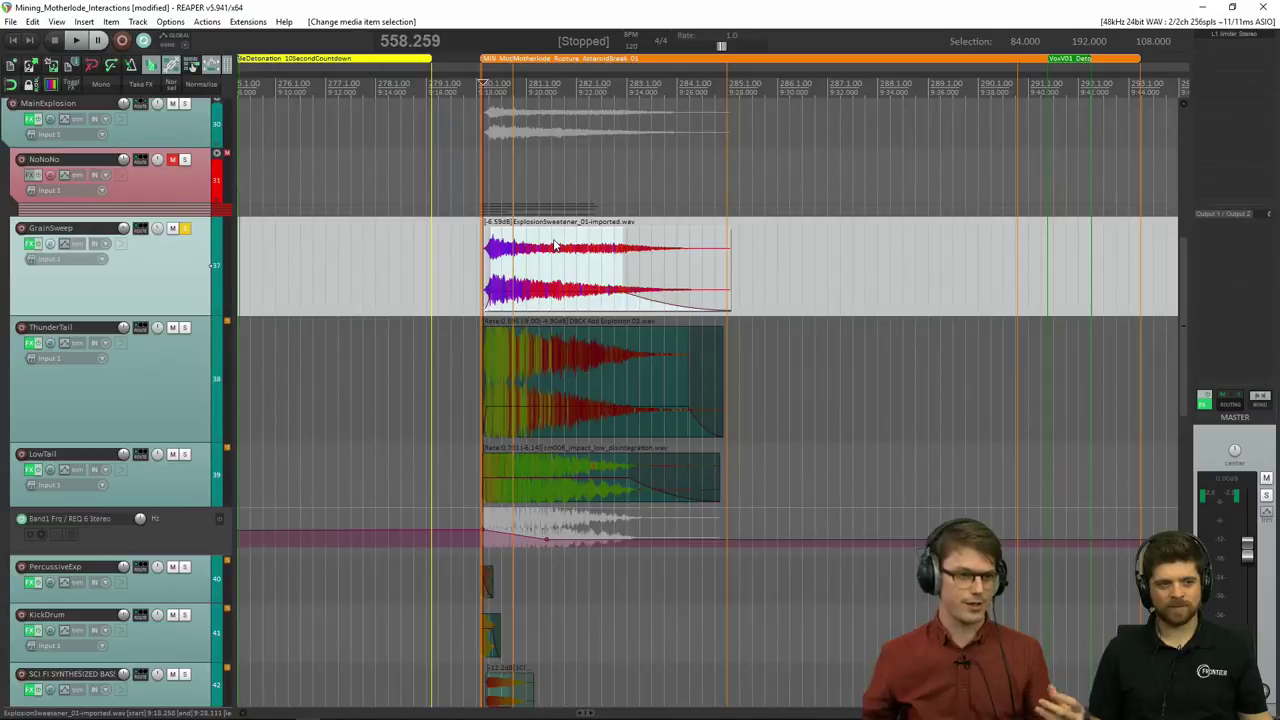
# Step: Solo ThunderTail in place of GrainSweep and play its DBCK Add Explosion clip from near the start before stopping
pyautogui.click(487, 243)
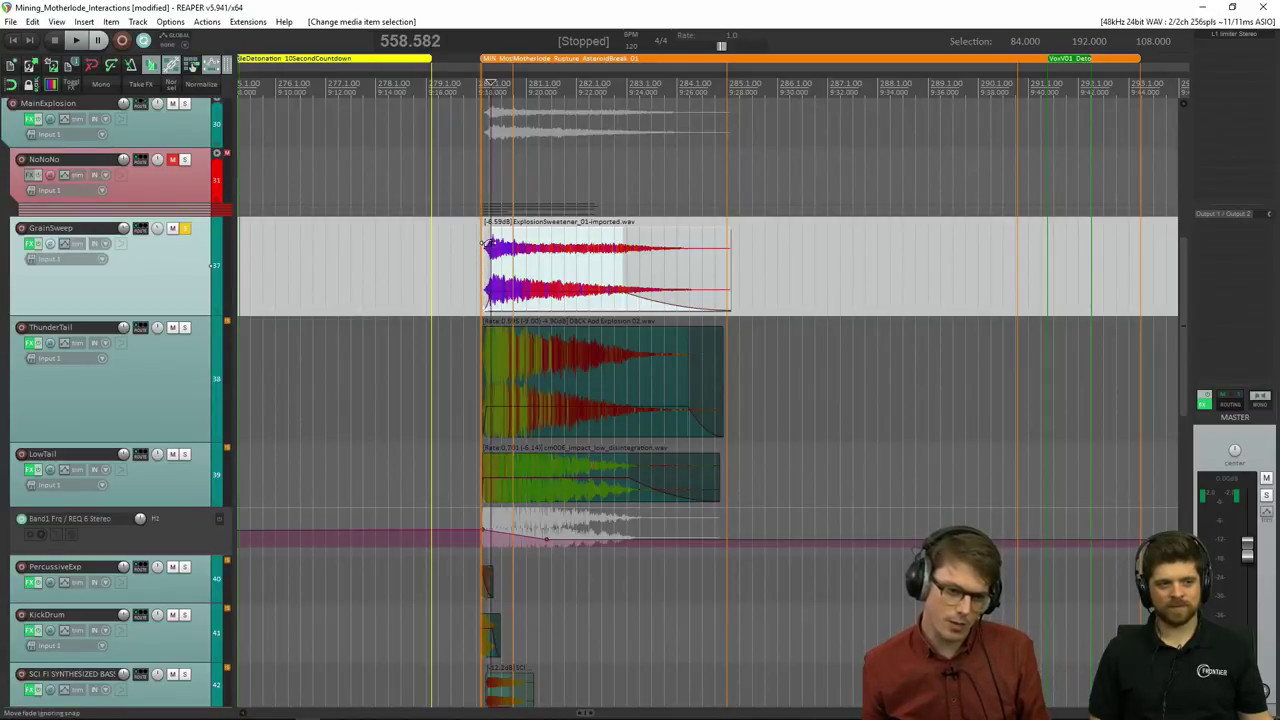
pyautogui.click(185, 328)
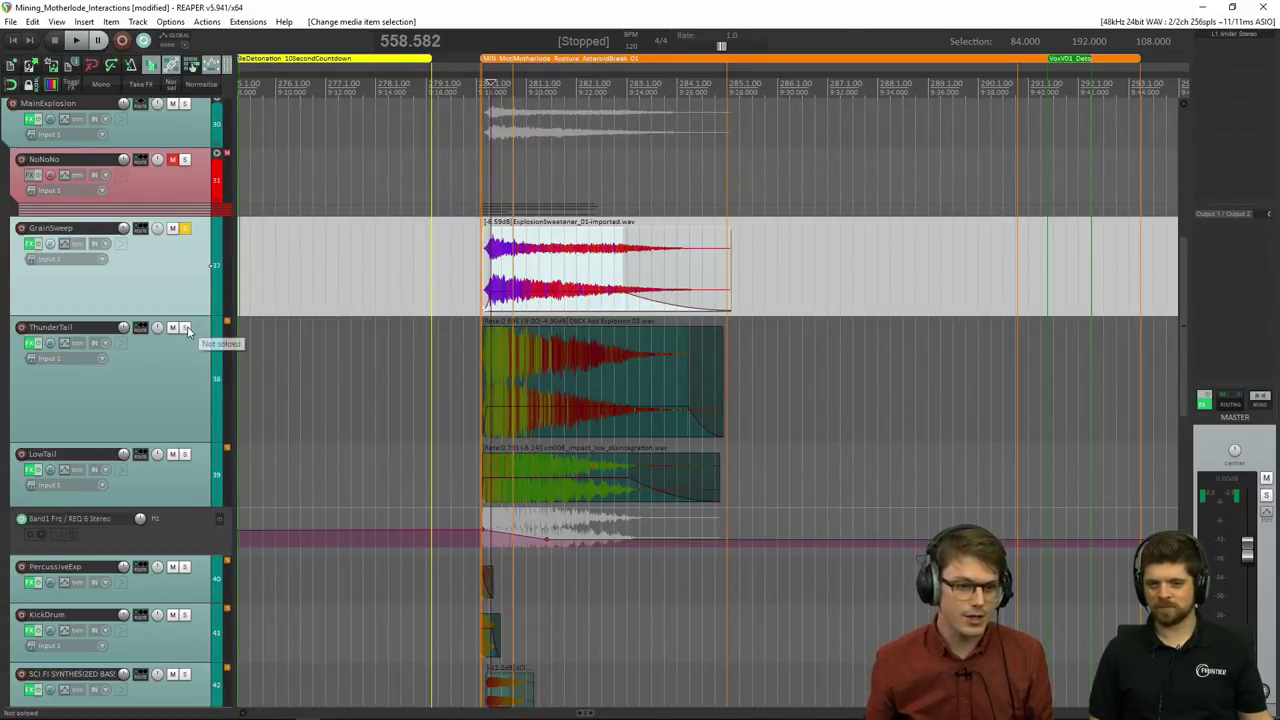
pyautogui.press('space')
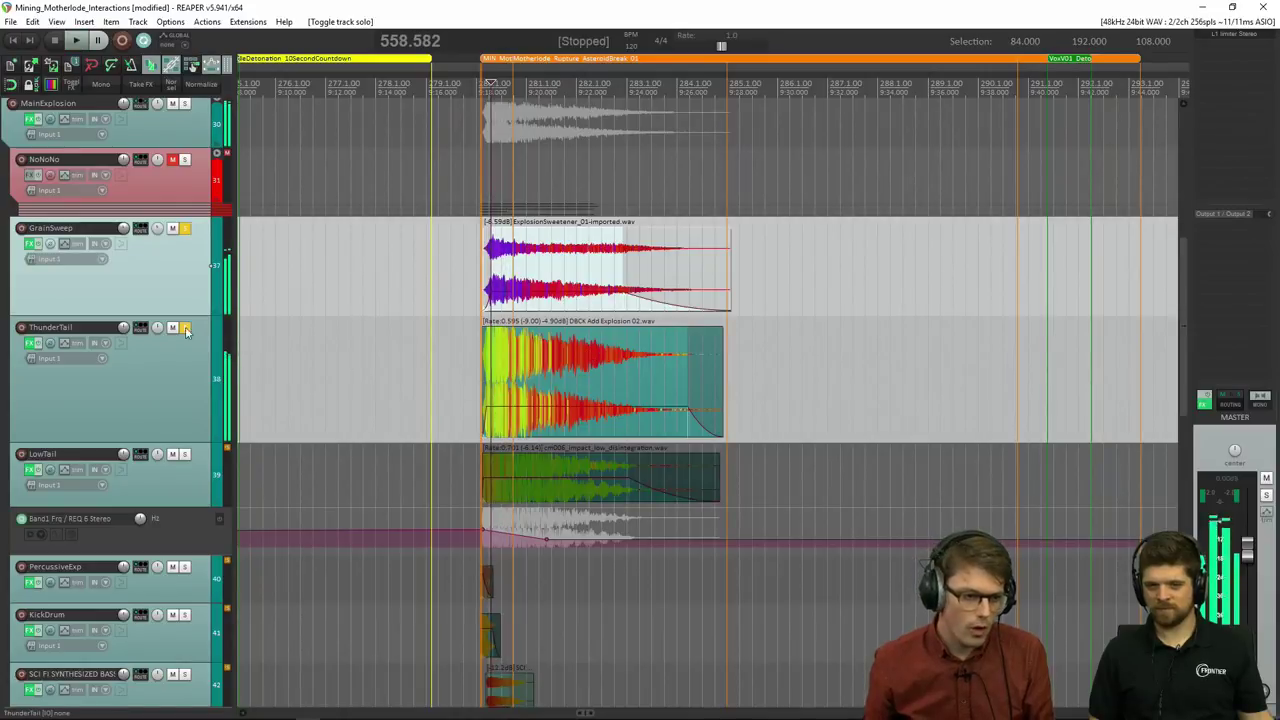
pyautogui.click(185, 228)
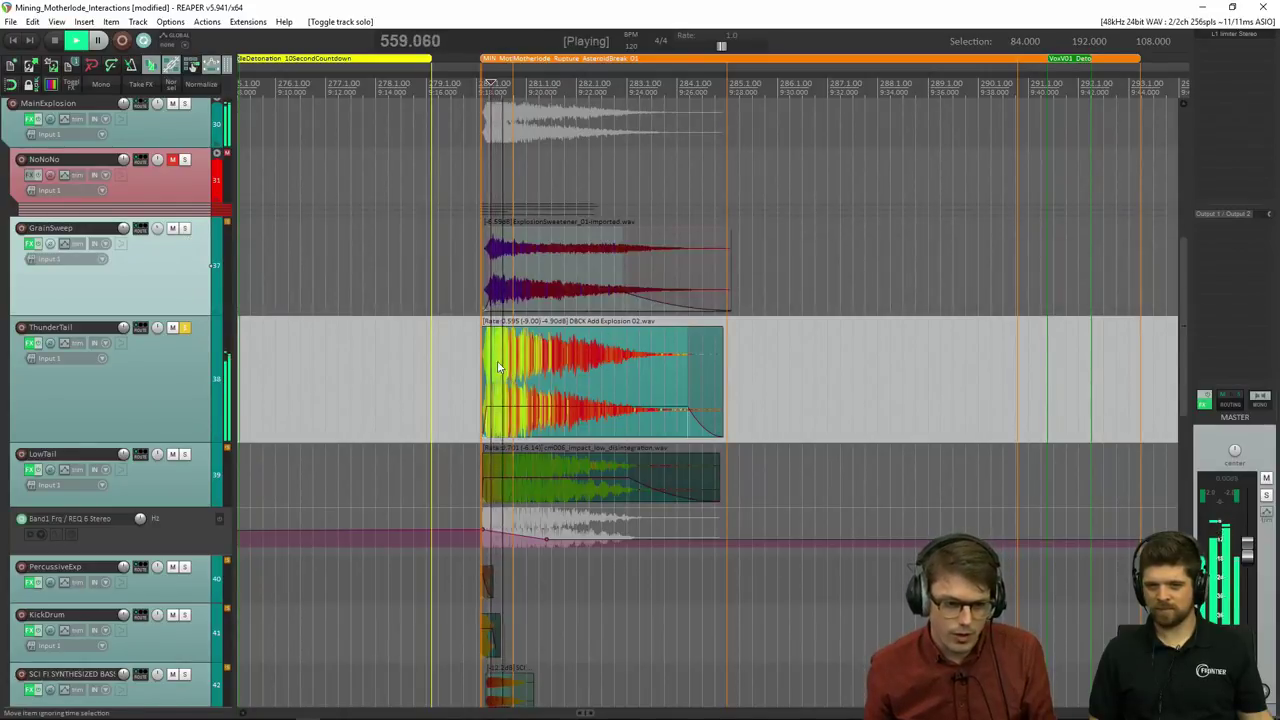
pyautogui.press('space')
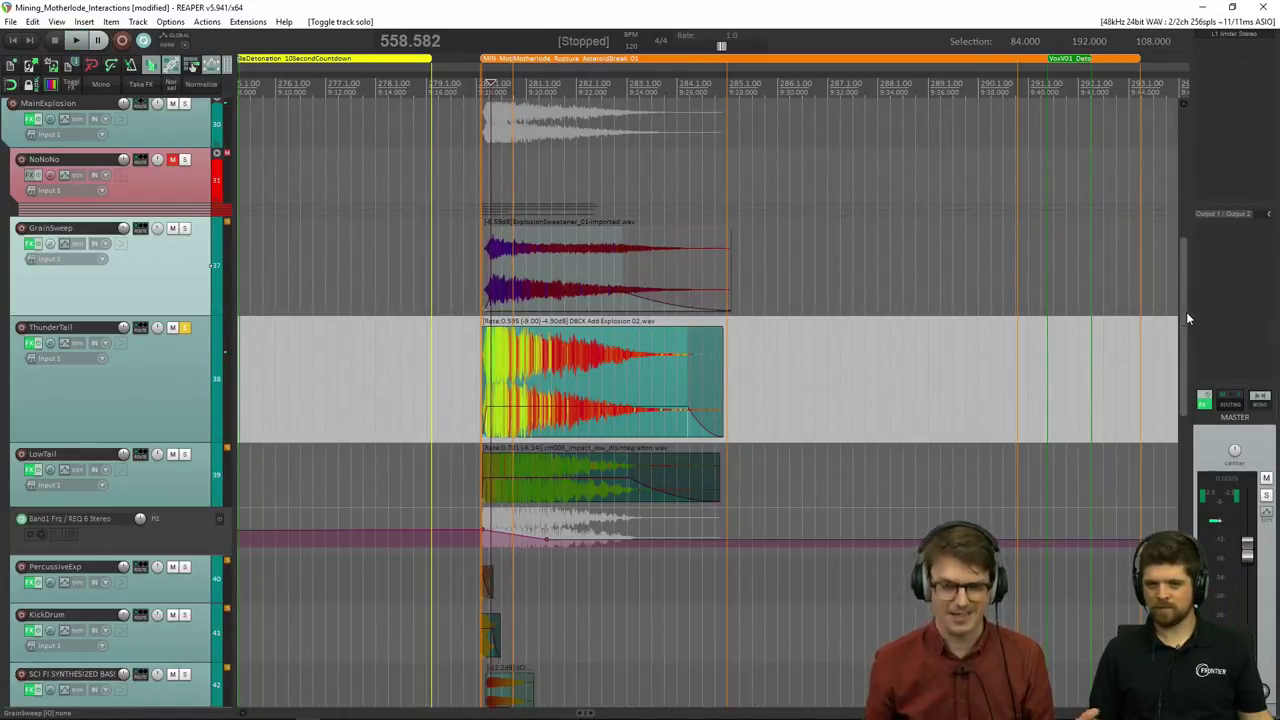
# Step: Add LowTail to the soloed ThunderTail track and play both clips together from their start before stopping
pyautogui.moveTo(1186, 311); pyautogui.dragTo(1184, 355)
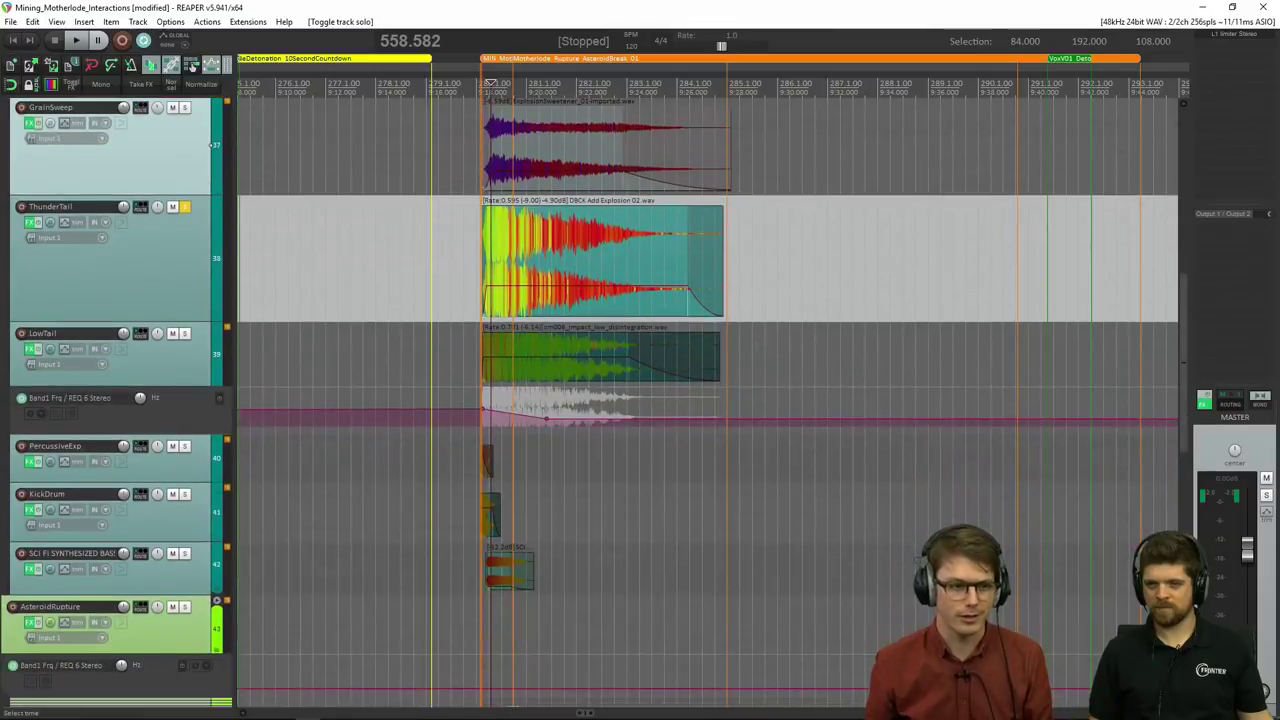
pyautogui.click(184, 333)
pyautogui.press('space')
pyautogui.press('space')
pyautogui.click(484, 343)
pyautogui.press('space')
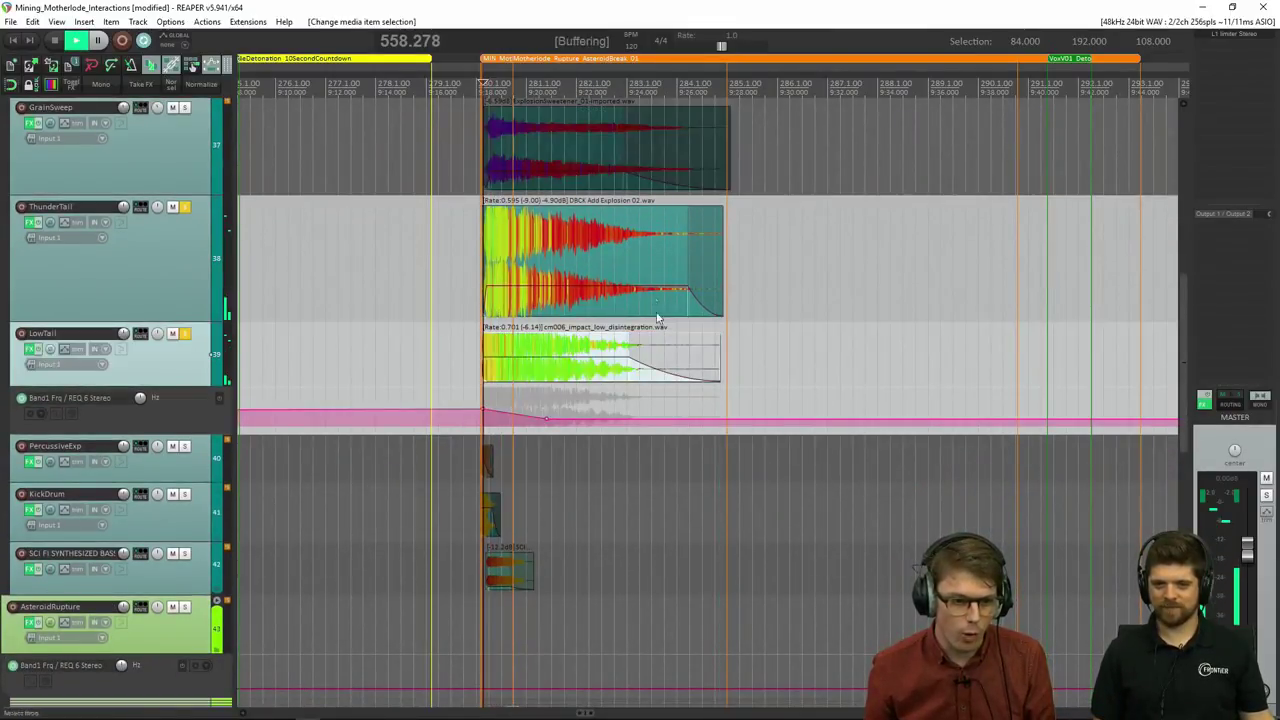
pyautogui.press('space')
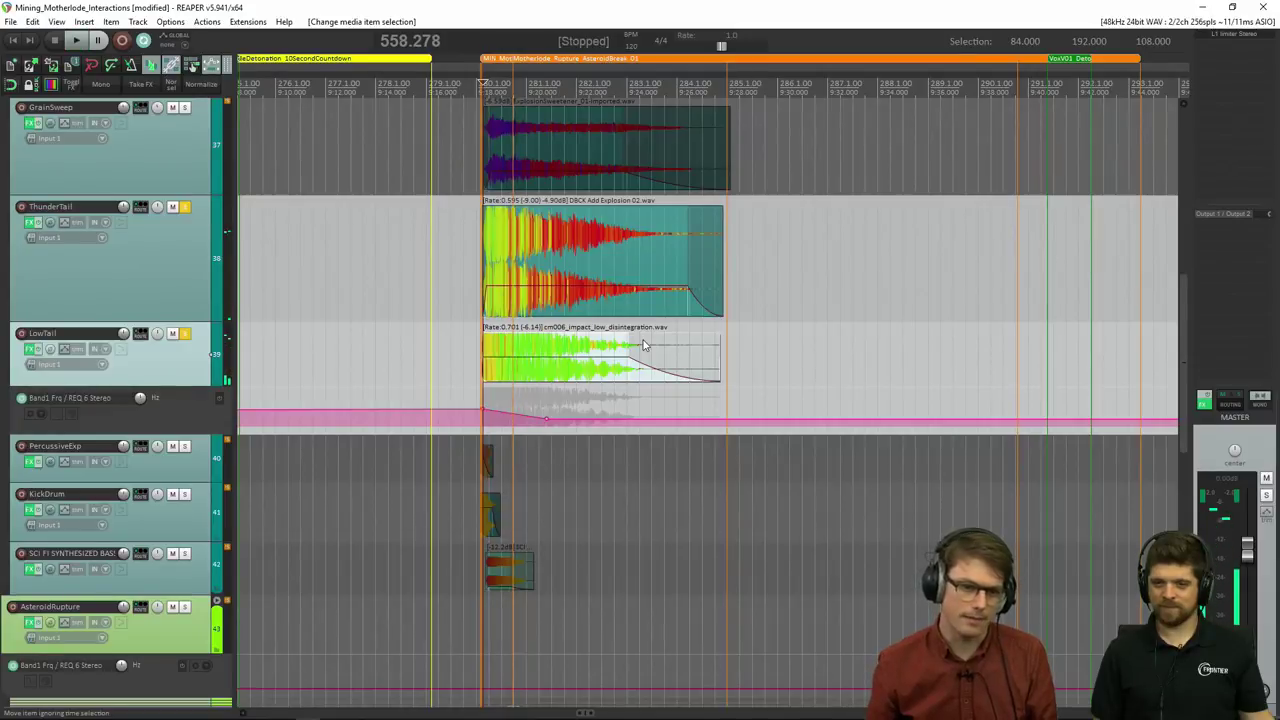
# Step: Add PercussiveExp to the soloed tracks and play the layers from just before its clip before stopping
pyautogui.moveTo(1186, 315); pyautogui.dragTo(1186, 346)
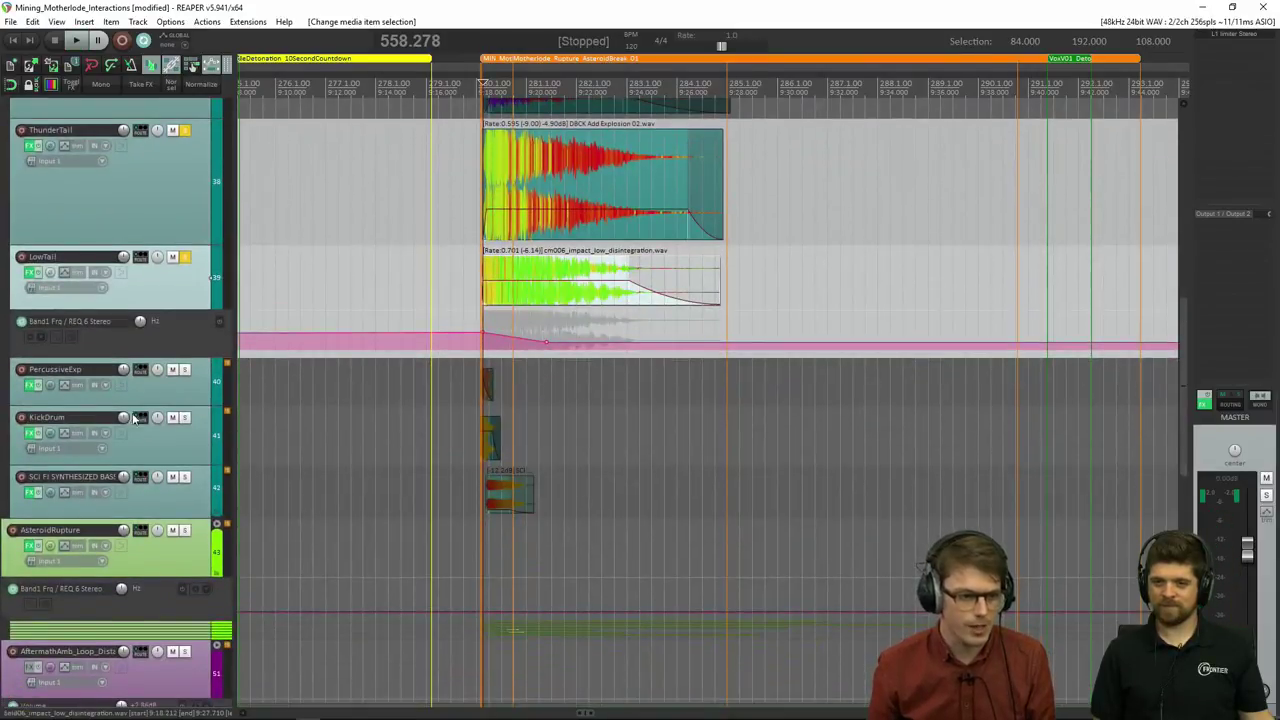
pyautogui.click(184, 370)
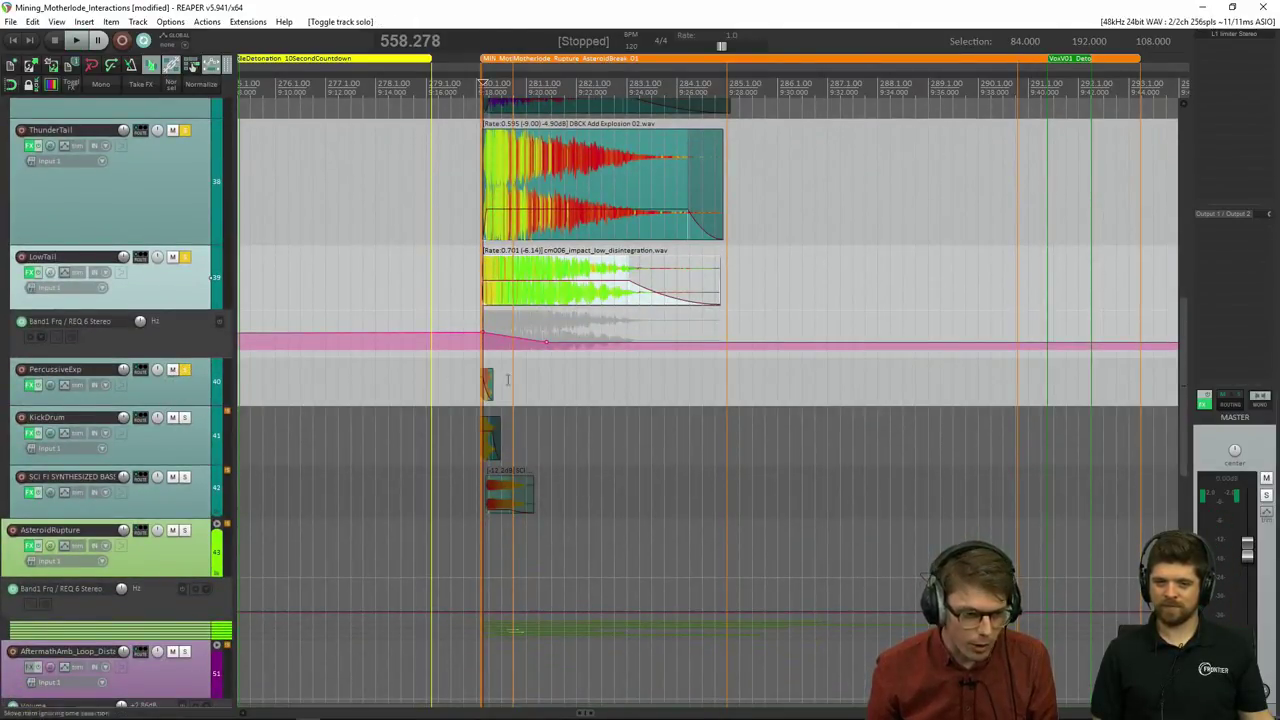
pyautogui.click(476, 385)
pyautogui.scroll(3, 553, 389)
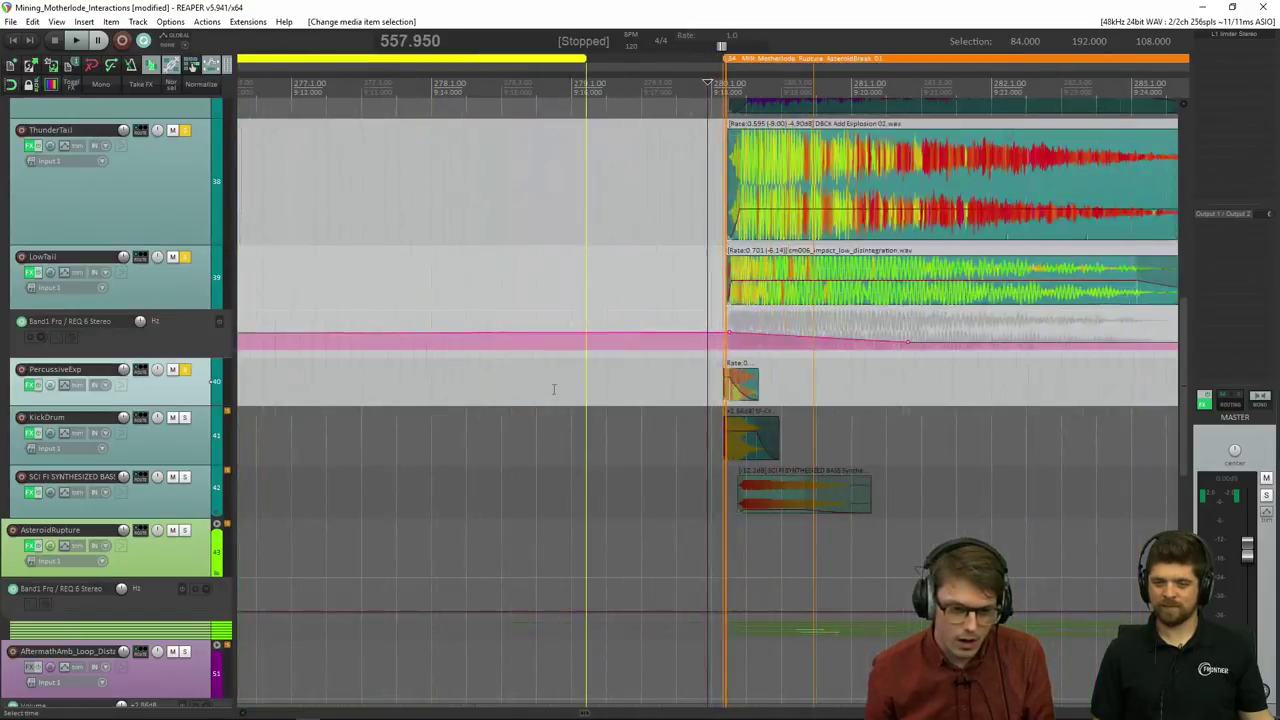
pyautogui.press('space')
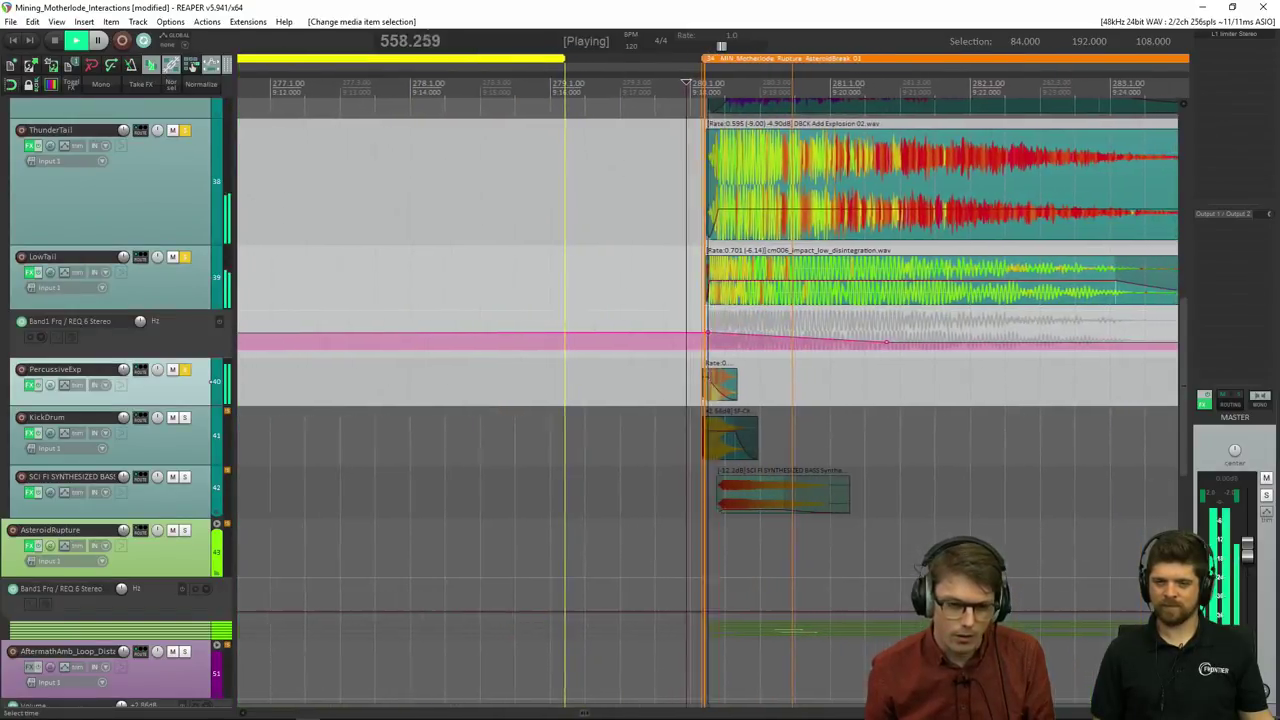
pyautogui.press('space')
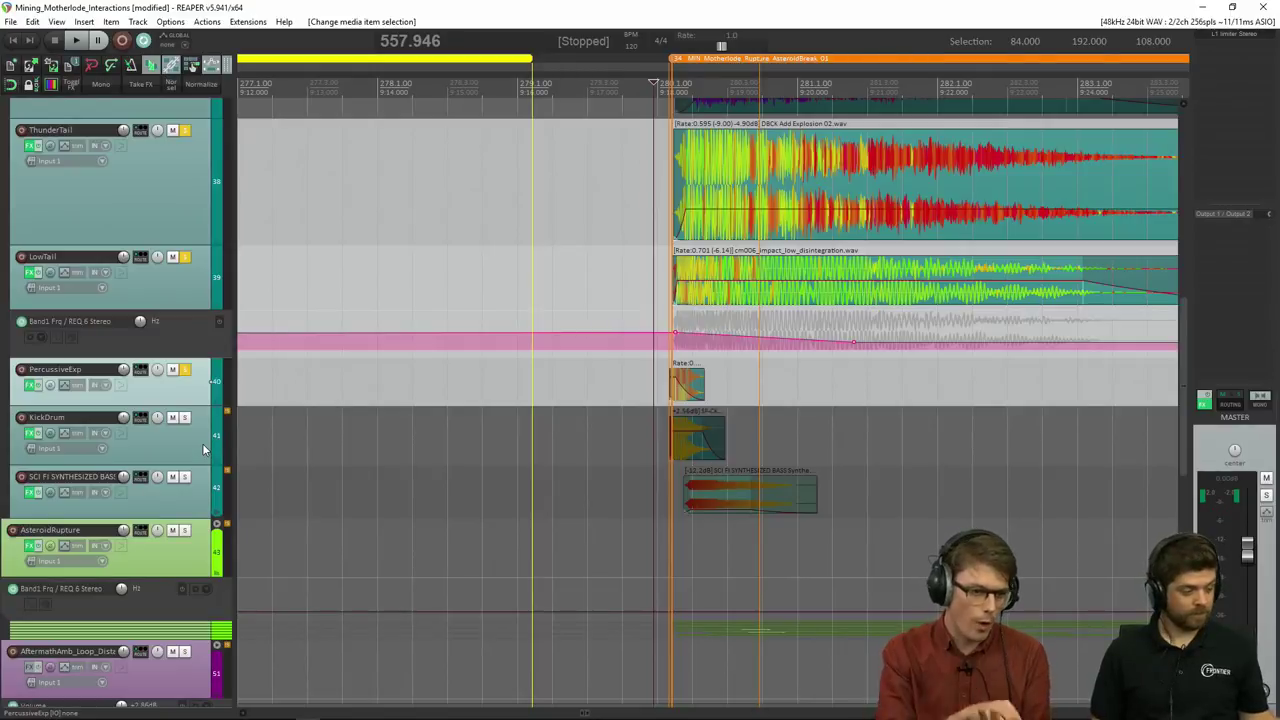
# Step: Solo the KickDrum track and take PercussiveExp and LowTail out of solo
pyautogui.click(185, 419)
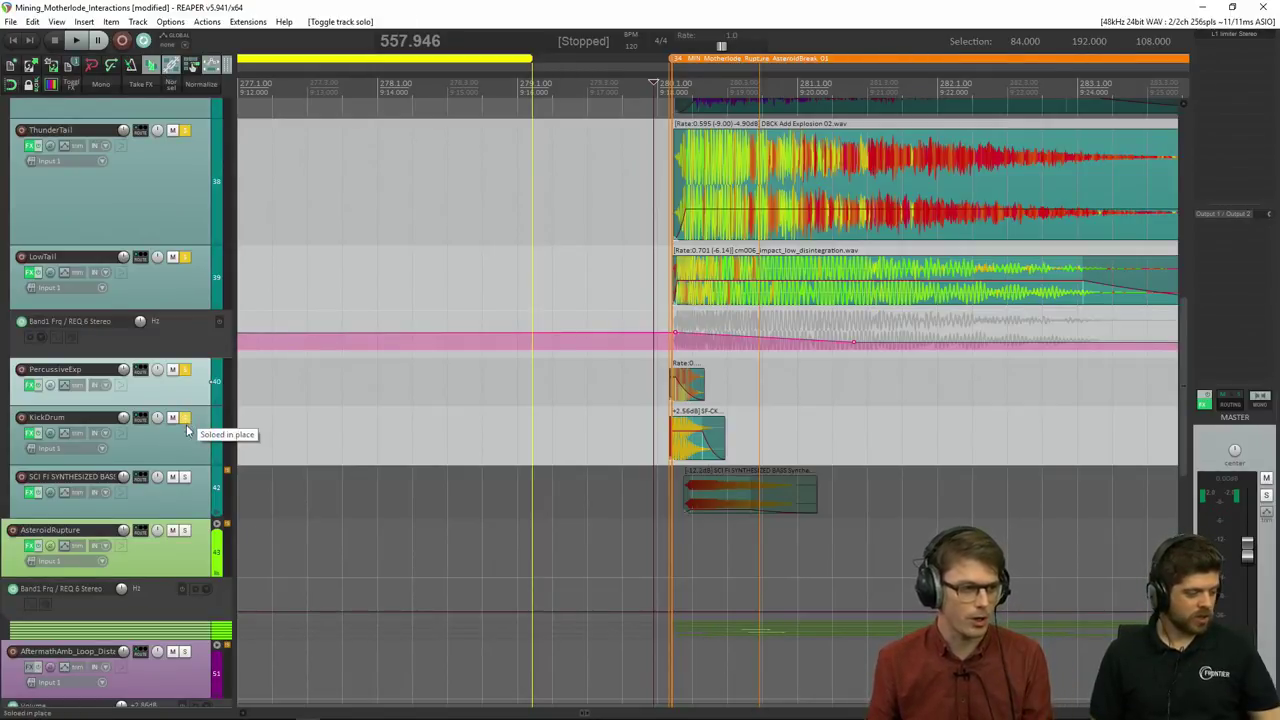
pyautogui.click(185, 370)
pyautogui.click(184, 257)
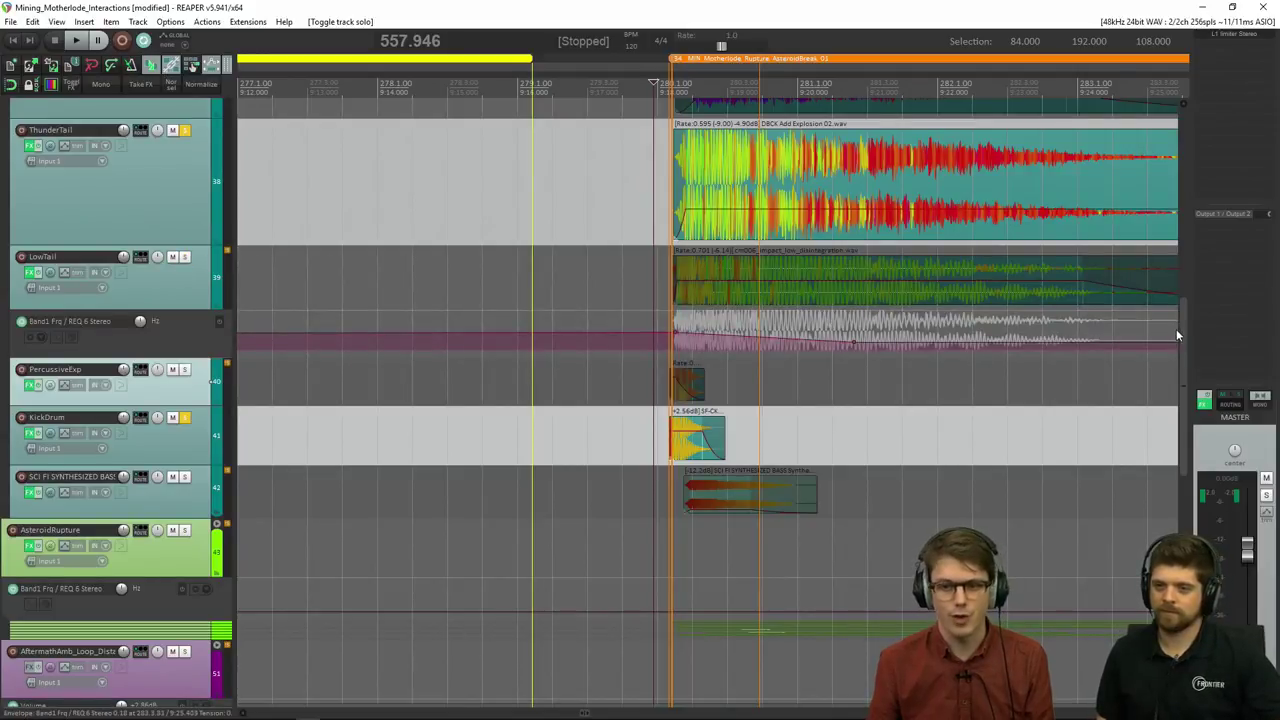
# Step: Take ThunderTail out of solo and play the KickDrum clip alone from just before its start before stopping
pyautogui.moveTo(1180, 333); pyautogui.dragTo(1174, 270)
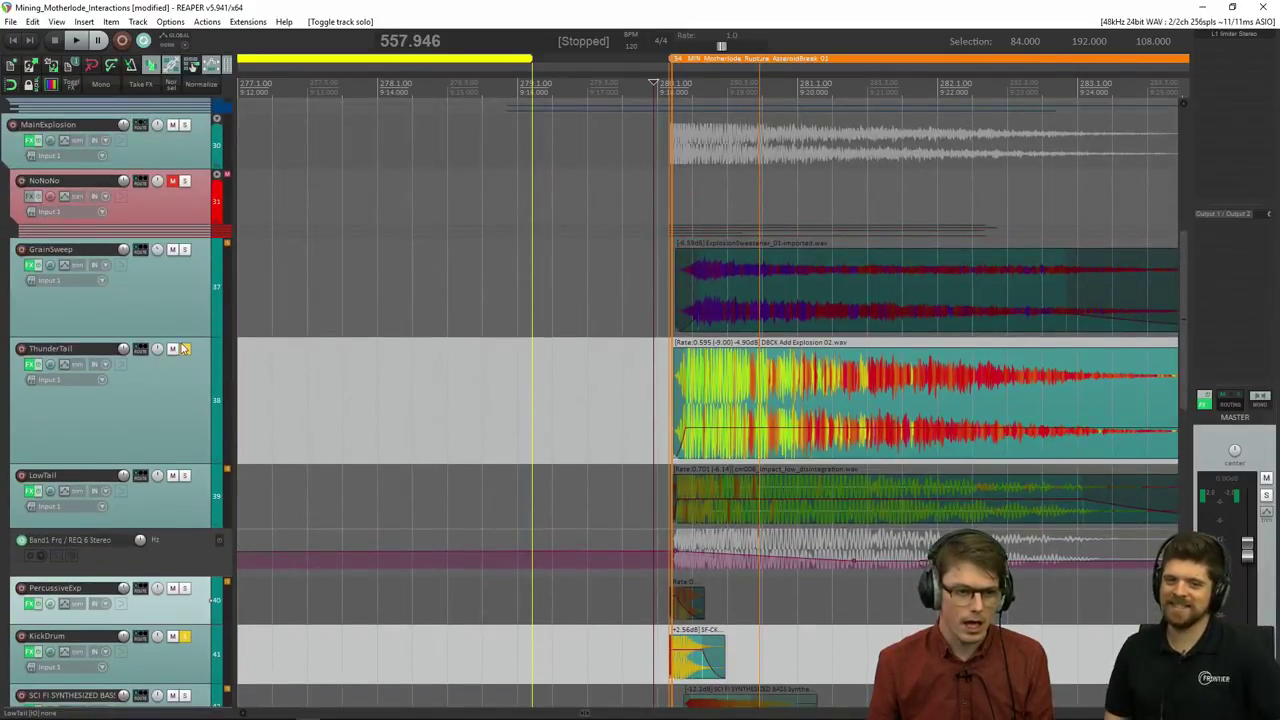
pyautogui.click(183, 349)
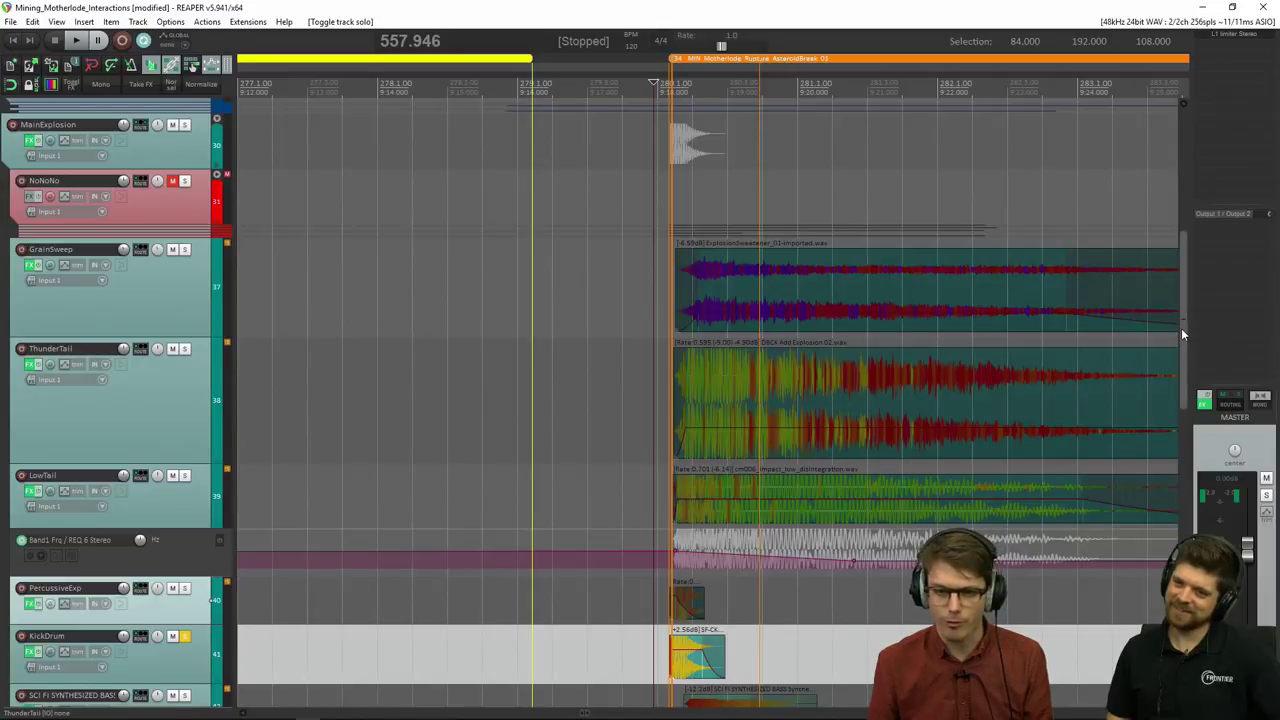
pyautogui.moveTo(1181, 328); pyautogui.dragTo(1188, 385)
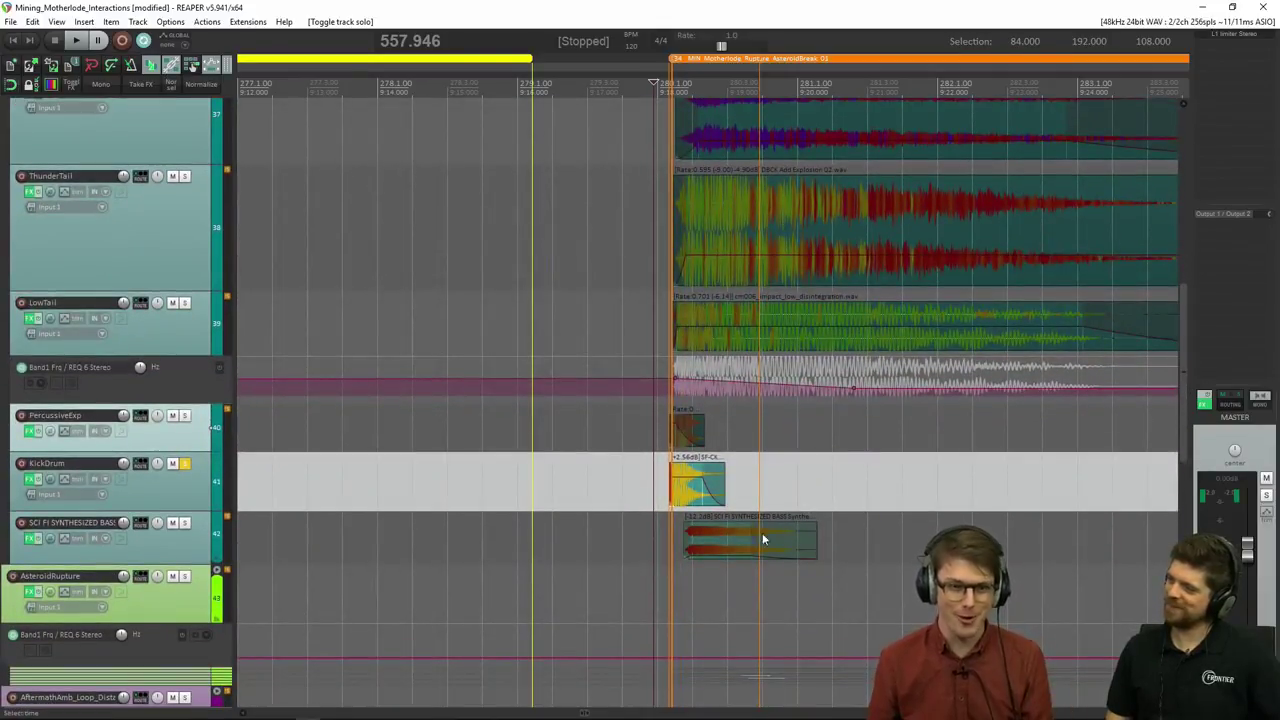
pyautogui.click(663, 470)
pyautogui.scroll(2, 575, 458)
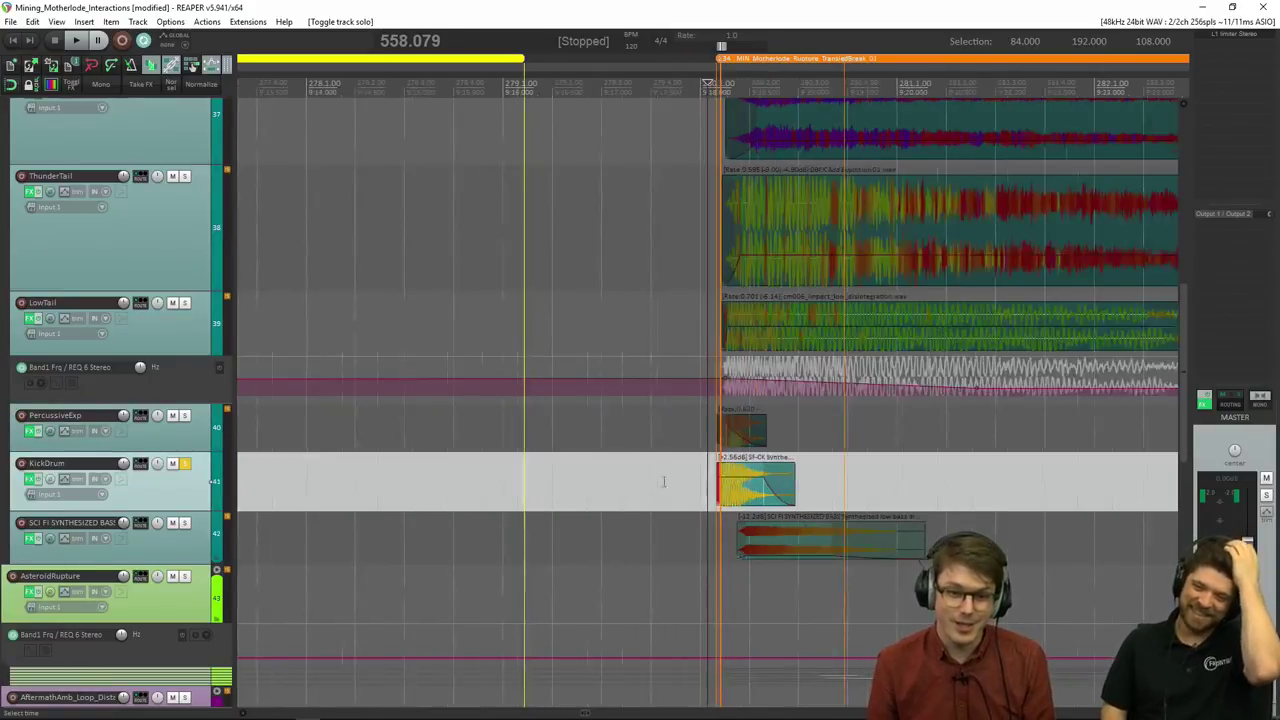
pyautogui.press('space')
pyautogui.press('space')
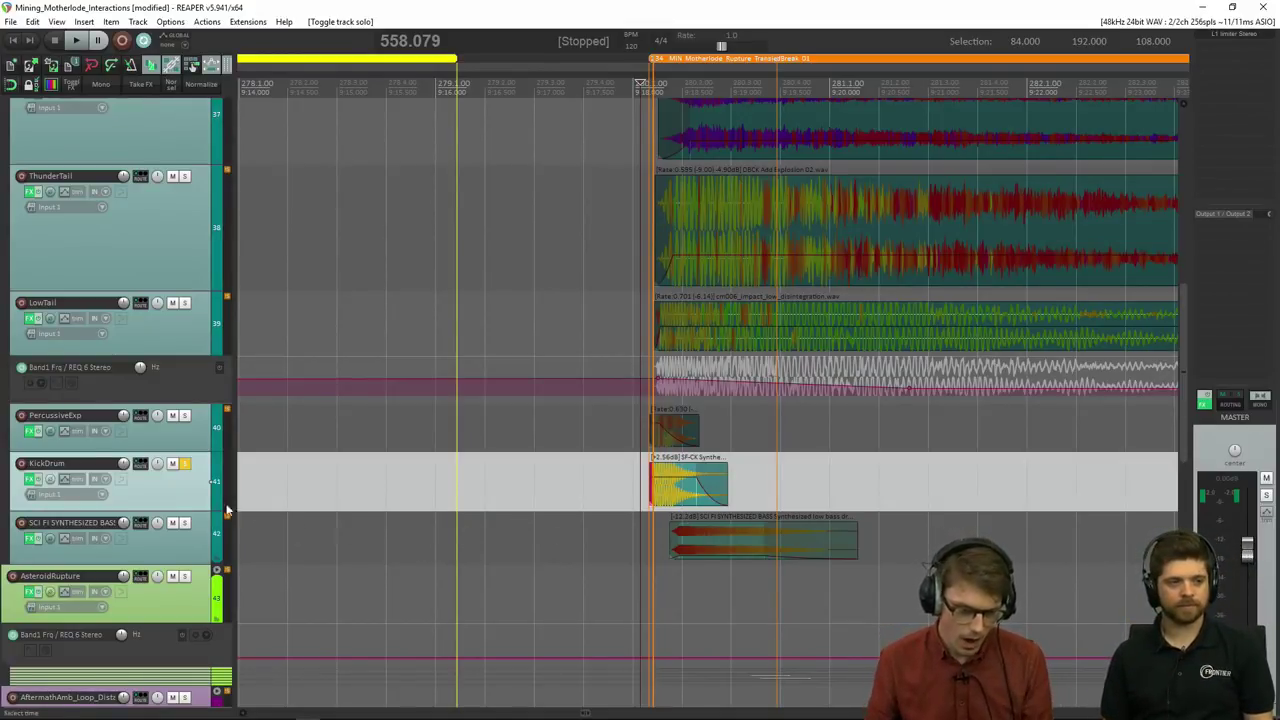
# Step: Solo the SCI FI SYNTHESIZED BASS track in place of KickDrum, play its clip, stop playback and clear the solo
pyautogui.hotkey('ctrl', 'a')
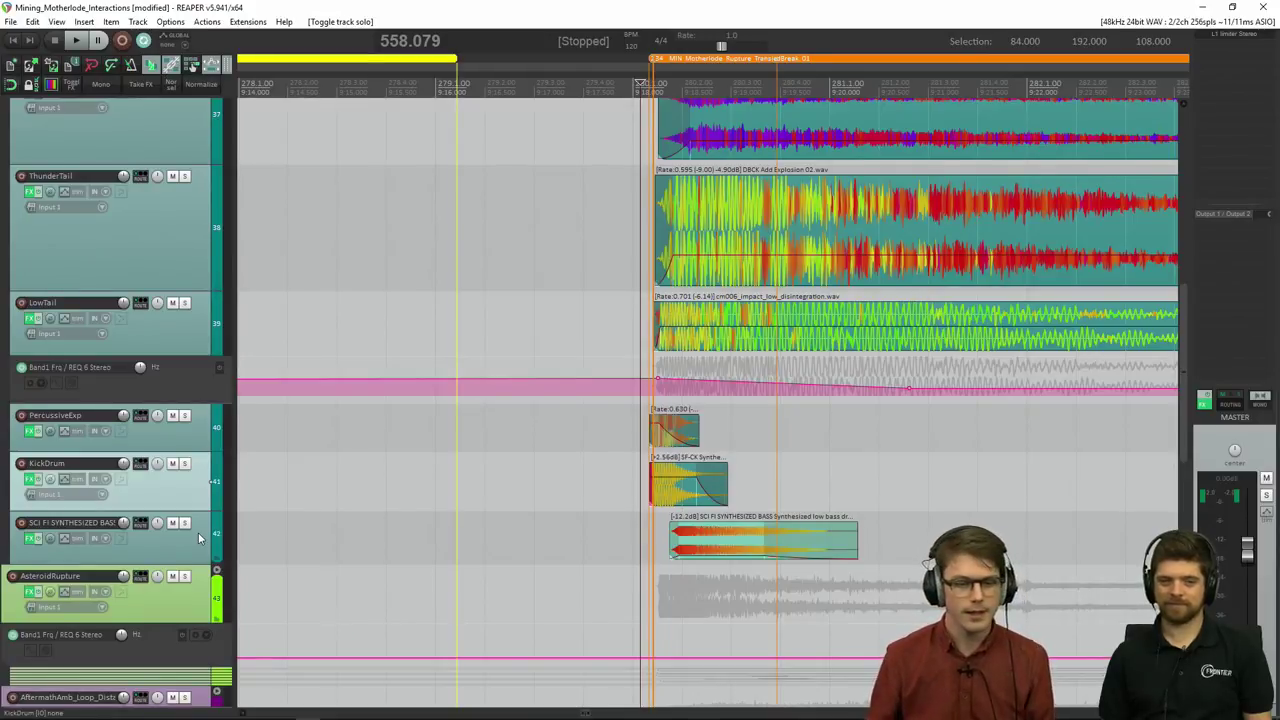
pyautogui.click(184, 522)
pyautogui.click(766, 547)
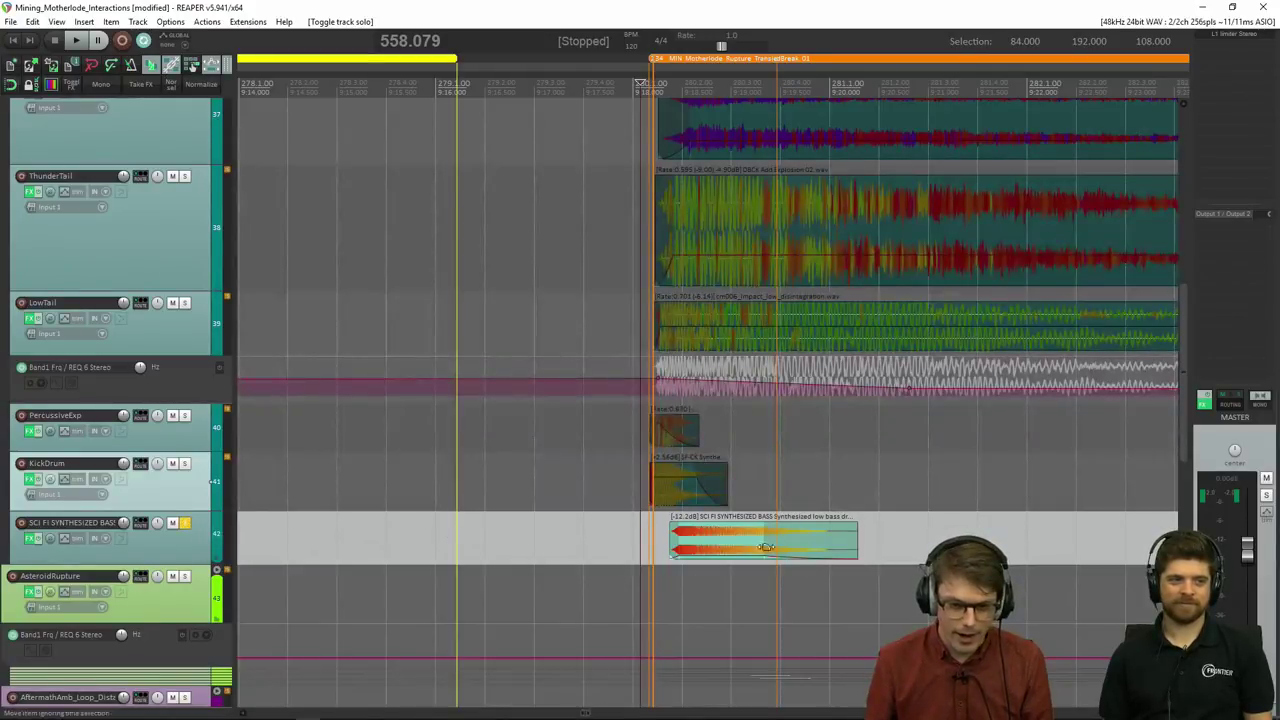
pyautogui.press('space')
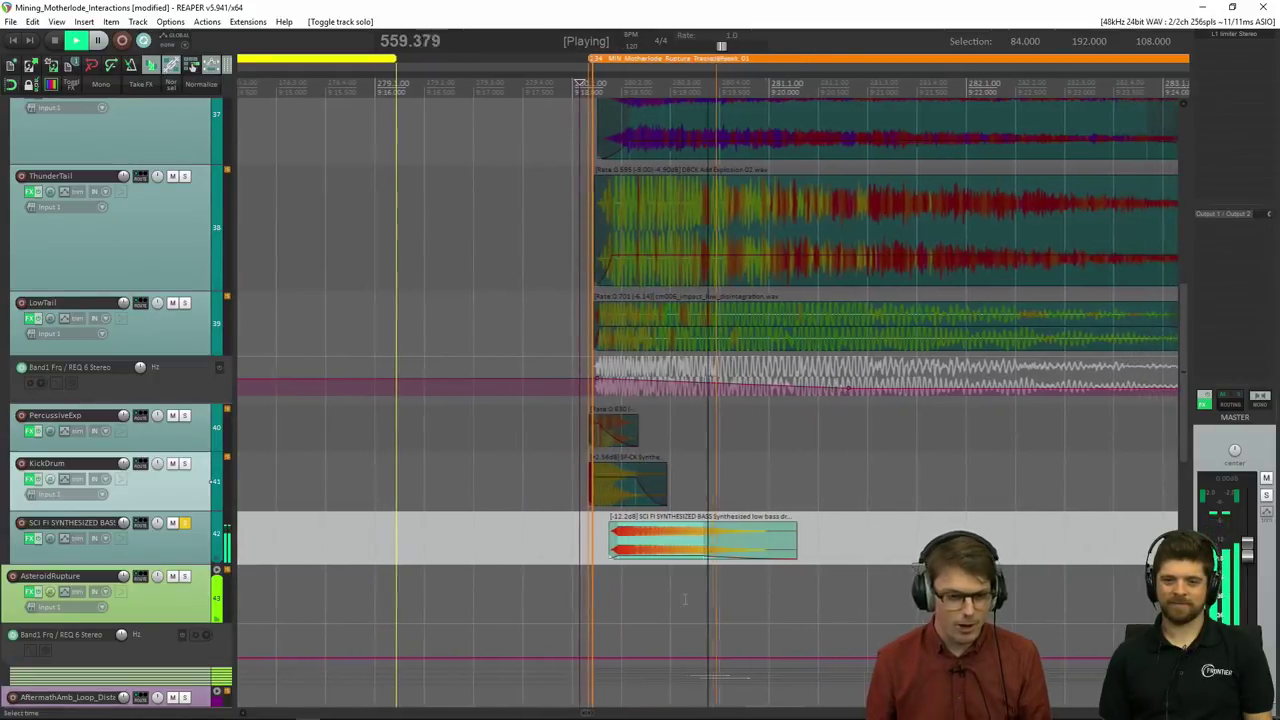
pyautogui.press('space')
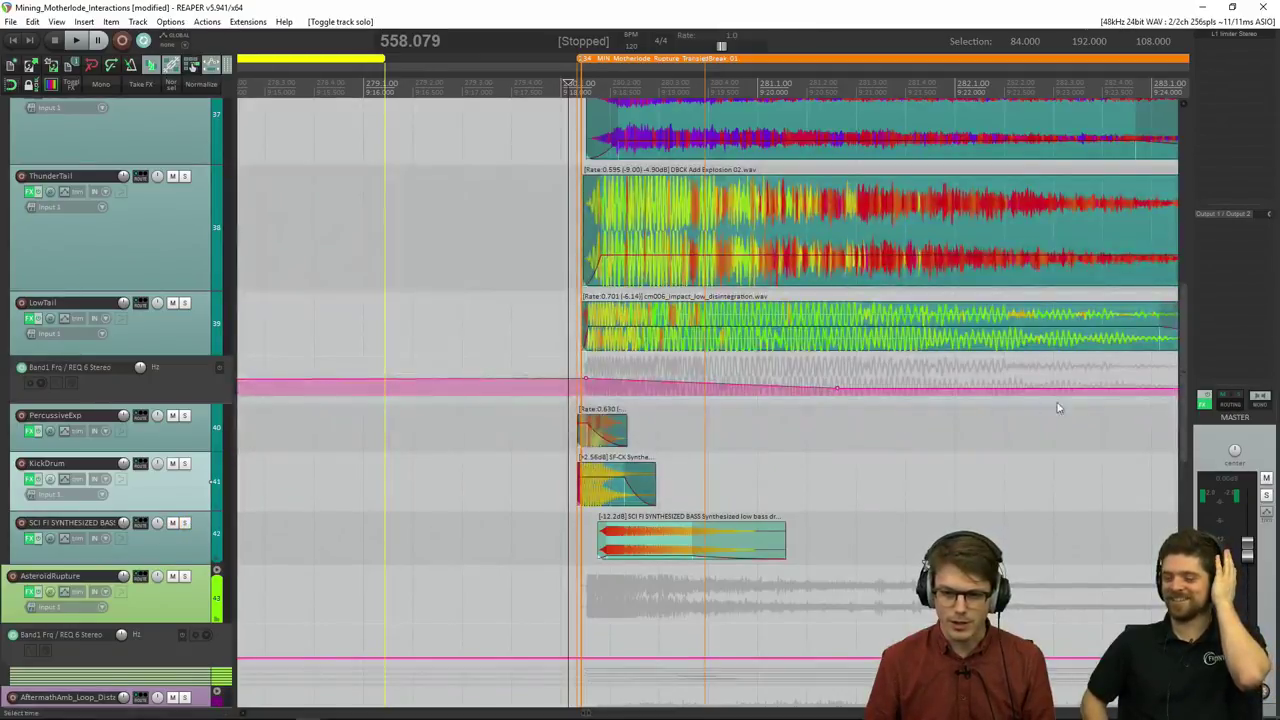
# Step: Solo the MainExplosion folder and play all its layers together from just before the explosion, then stop and clear the solo
pyautogui.moveTo(1184, 375); pyautogui.dragTo(1180, 308)
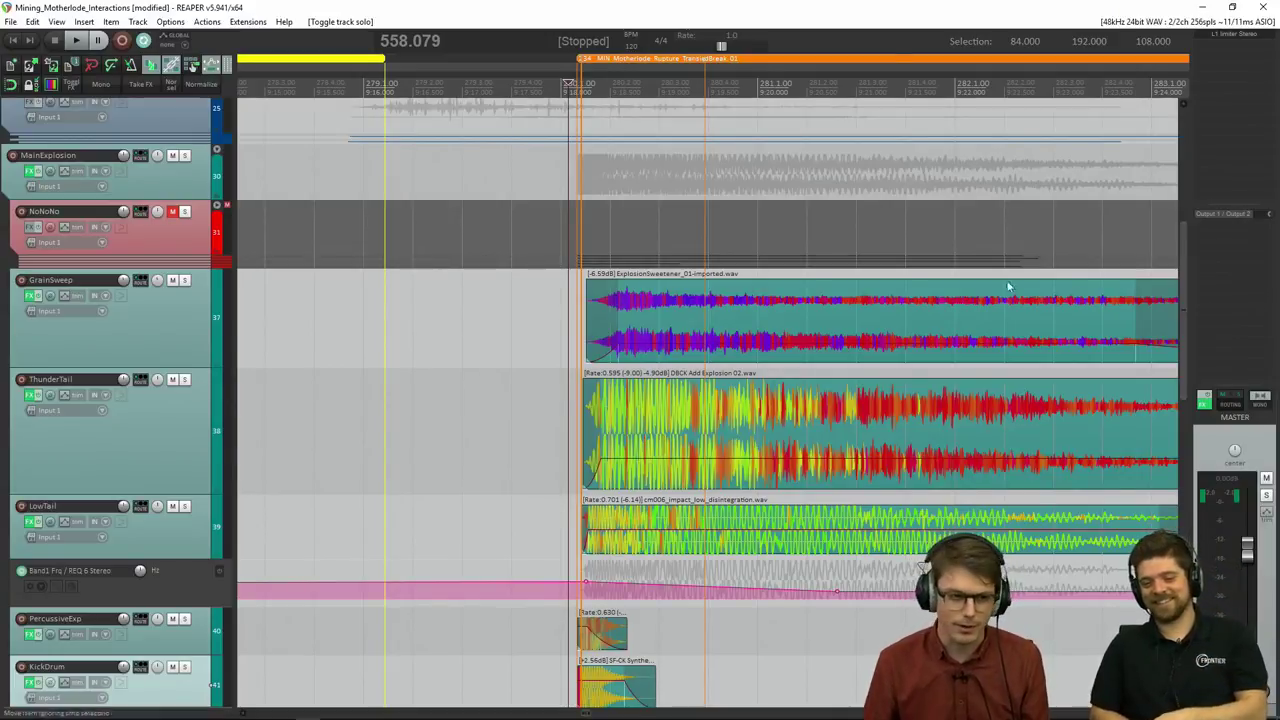
pyautogui.click(185, 156)
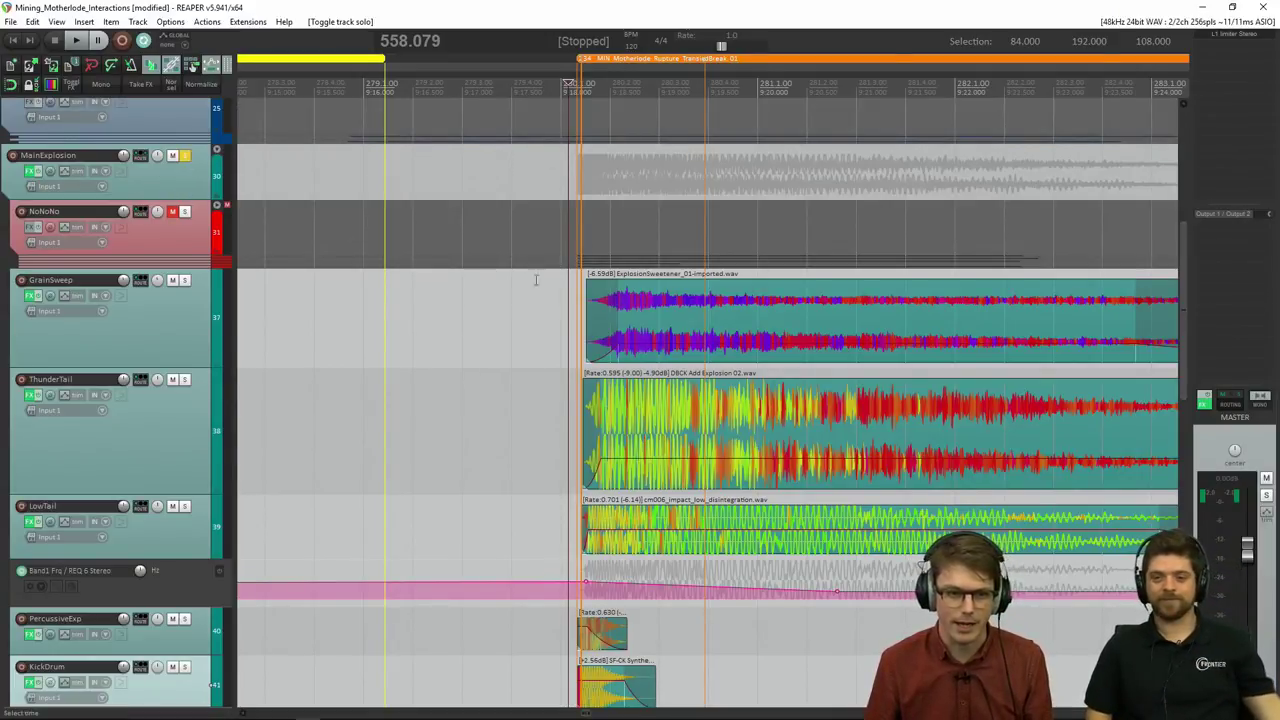
pyautogui.click(570, 285)
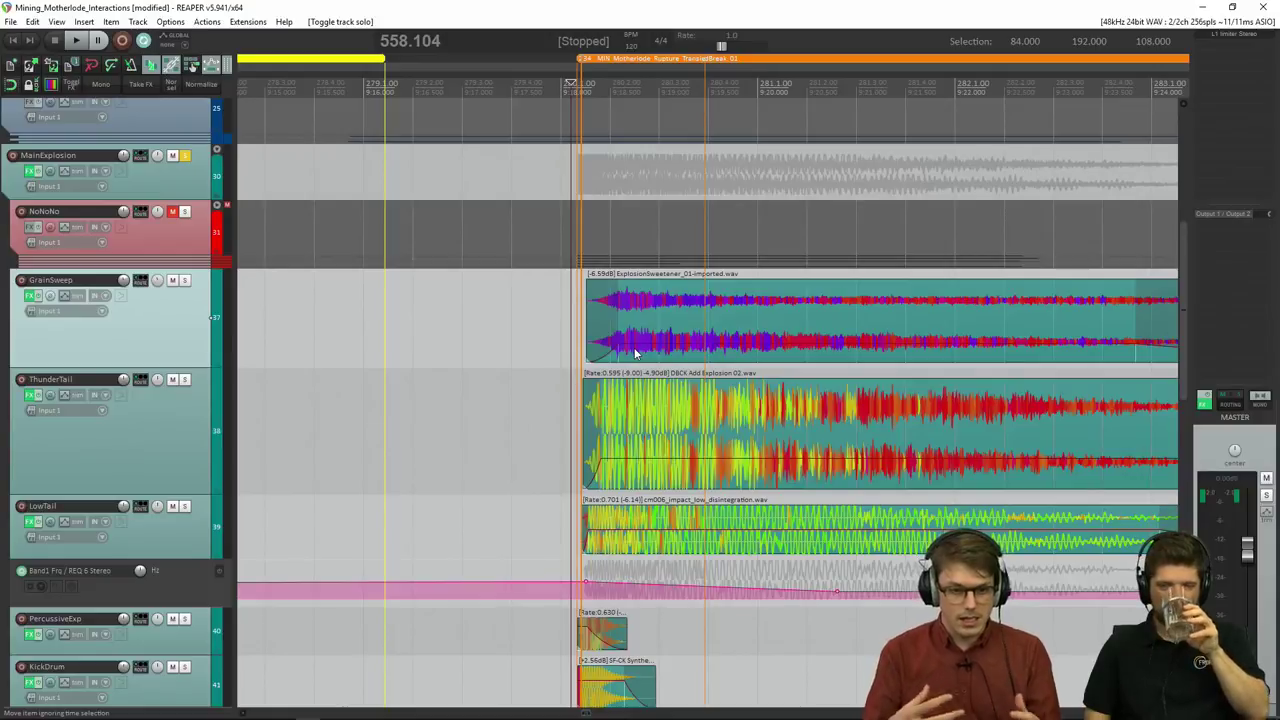
pyautogui.press('space')
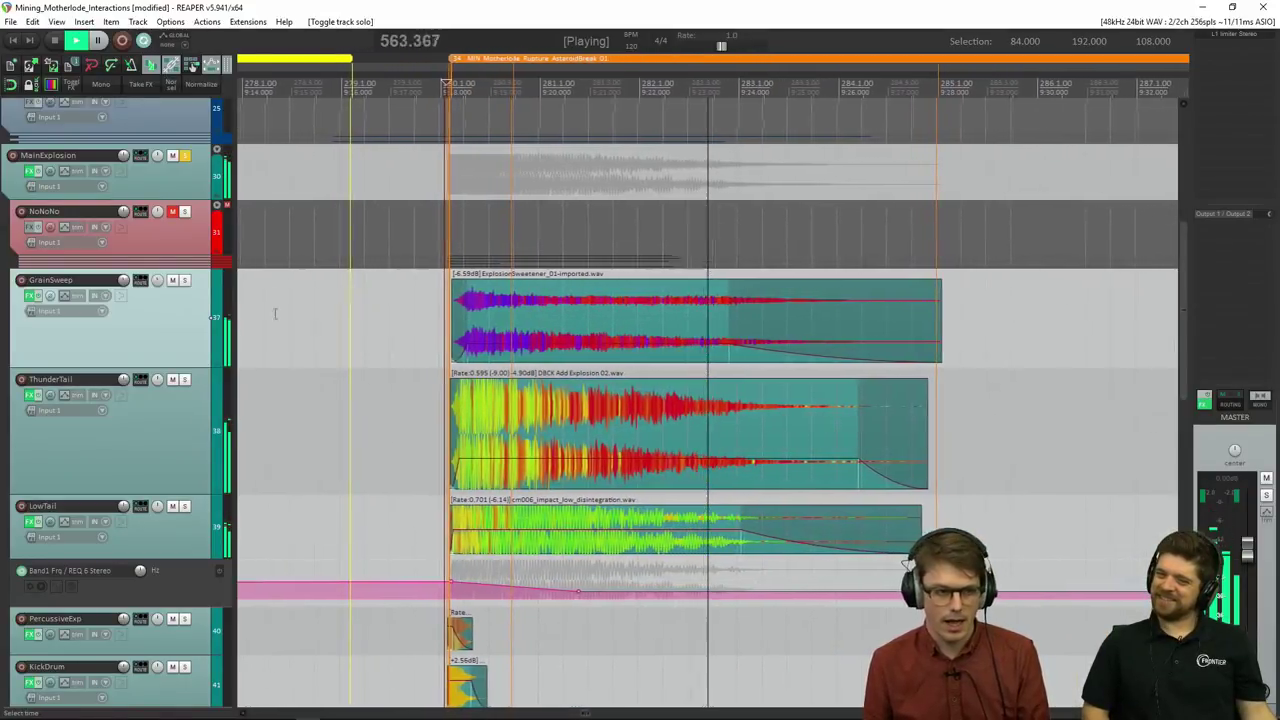
pyautogui.press('space')
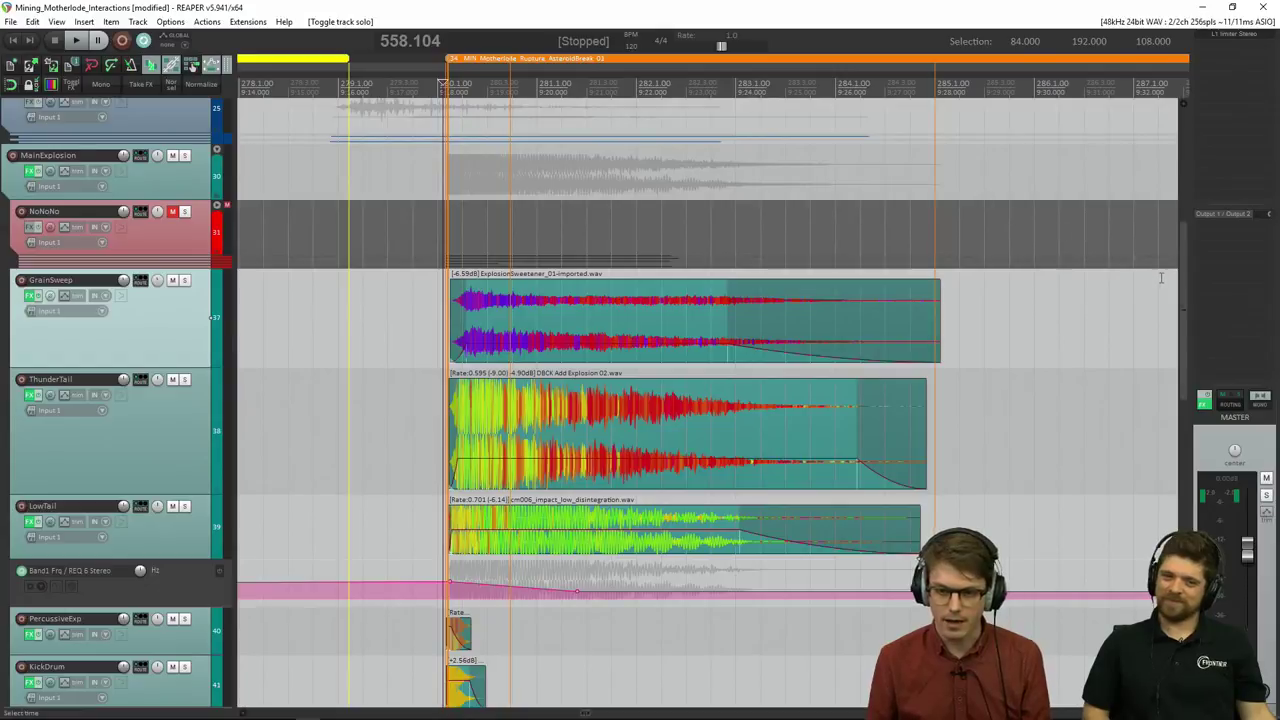
# Step: Show the game capture video window and shrink it to float over the arrange view
pyautogui.scroll(3, 1171, 268)
pyautogui.scroll(3, 1165, 230)
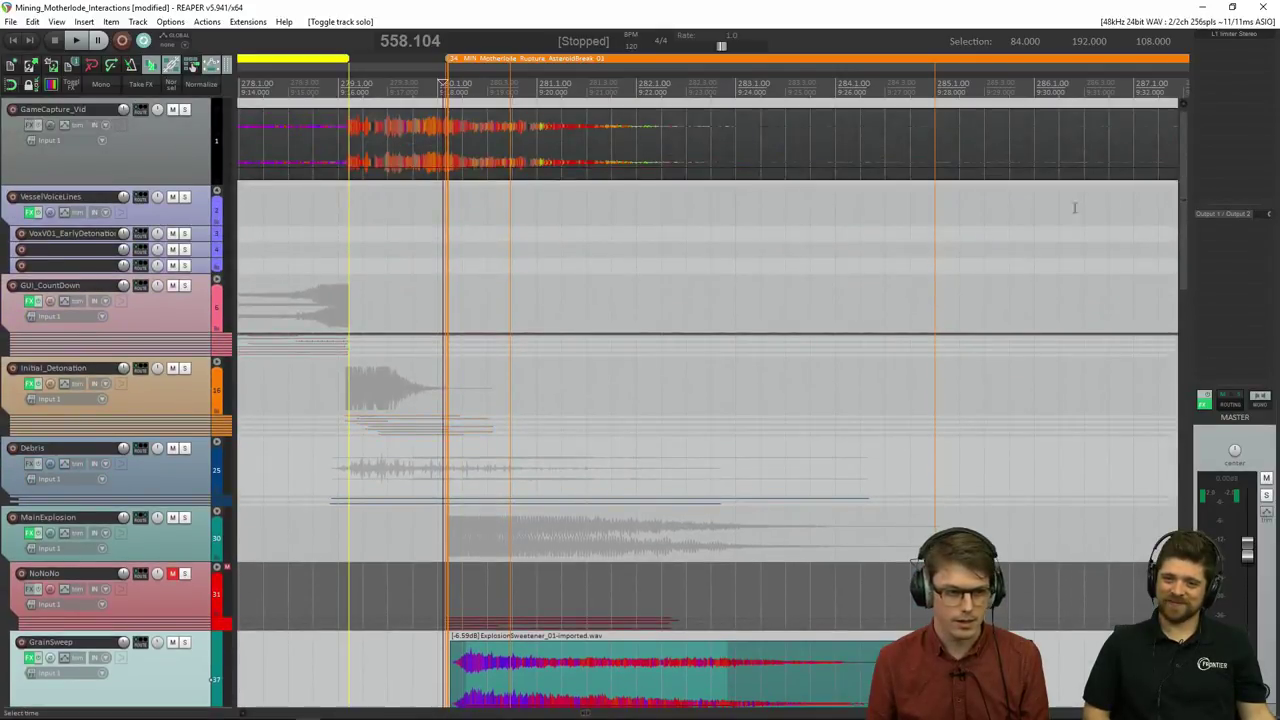
pyautogui.hscroll(-3, 467, 337)
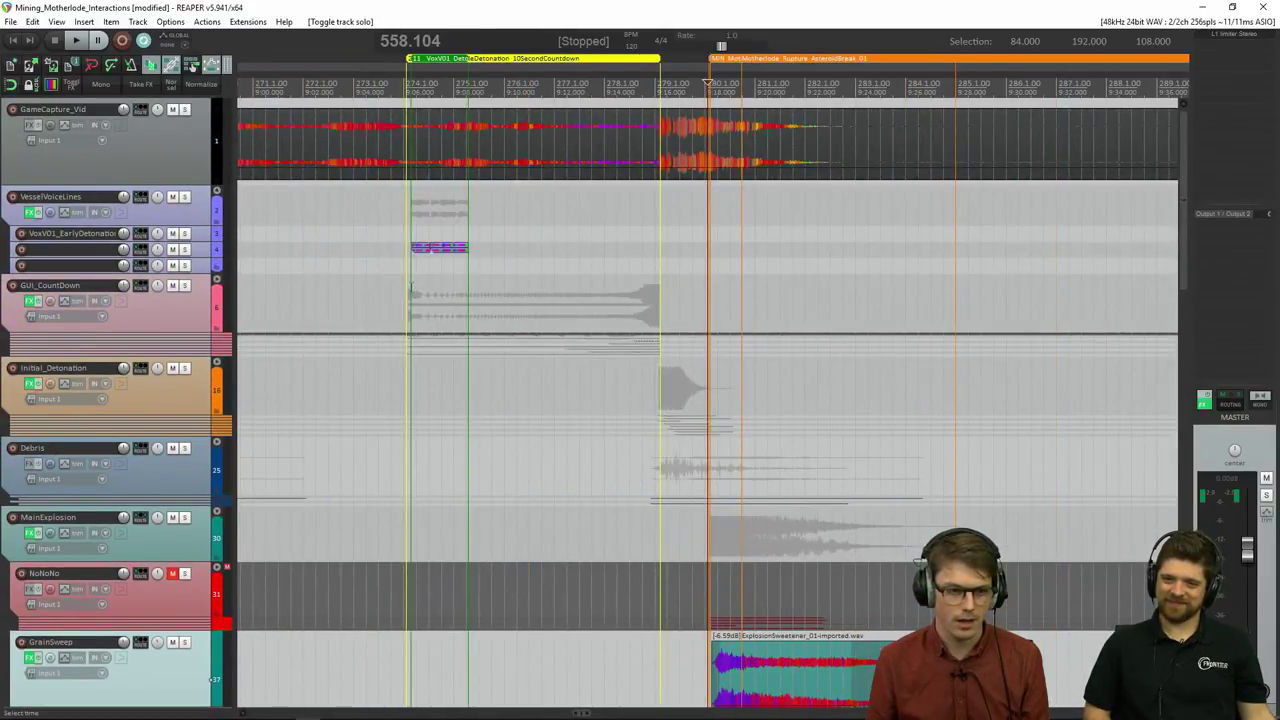
pyautogui.click(401, 283)
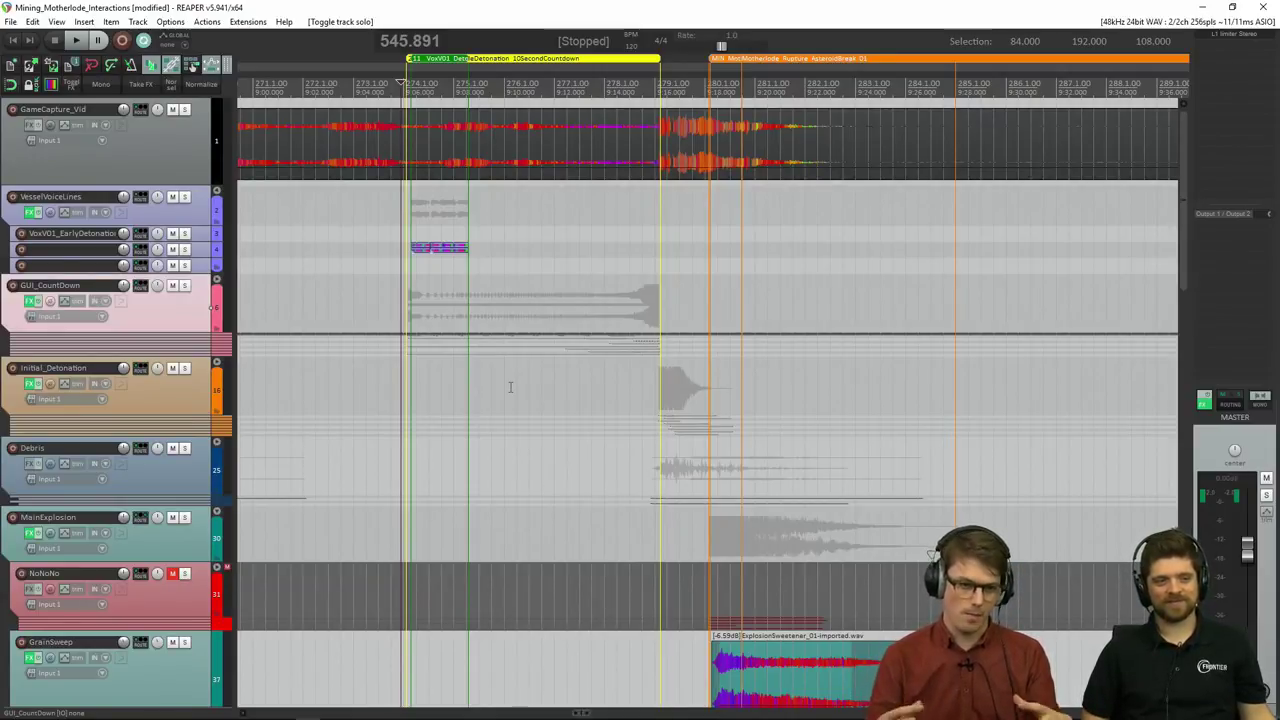
pyautogui.click(828, 369)
pyautogui.hotkey('alt', 'd')
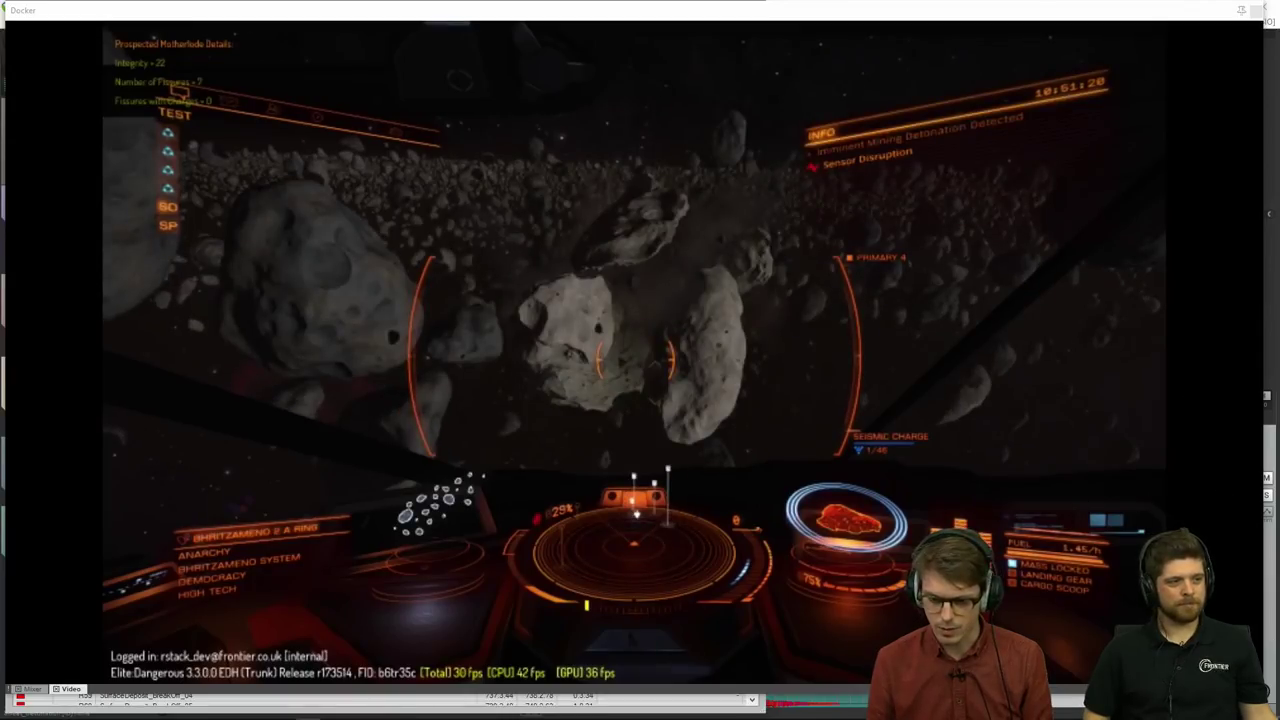
pyautogui.doubleClick(760, 10)
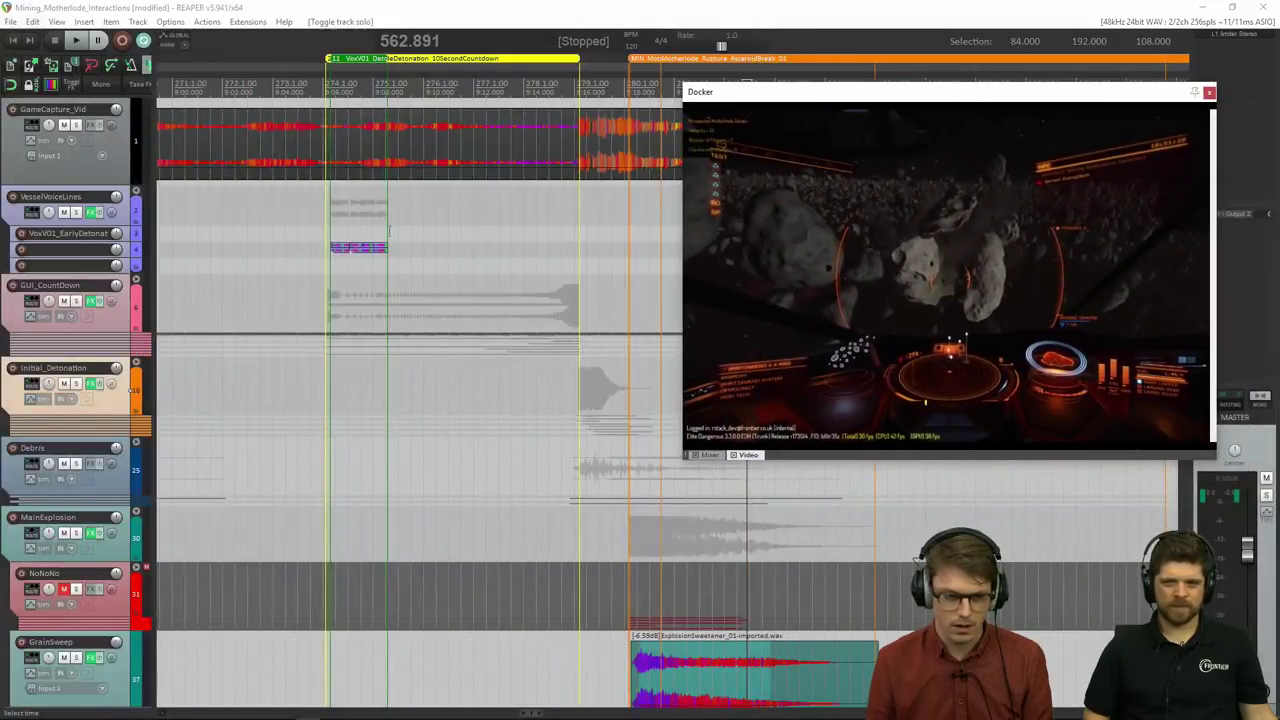
# Step: Play the full mix with the video from just before the GUI_CountDown clip through the explosion, then stop playback
pyautogui.click(321, 291)
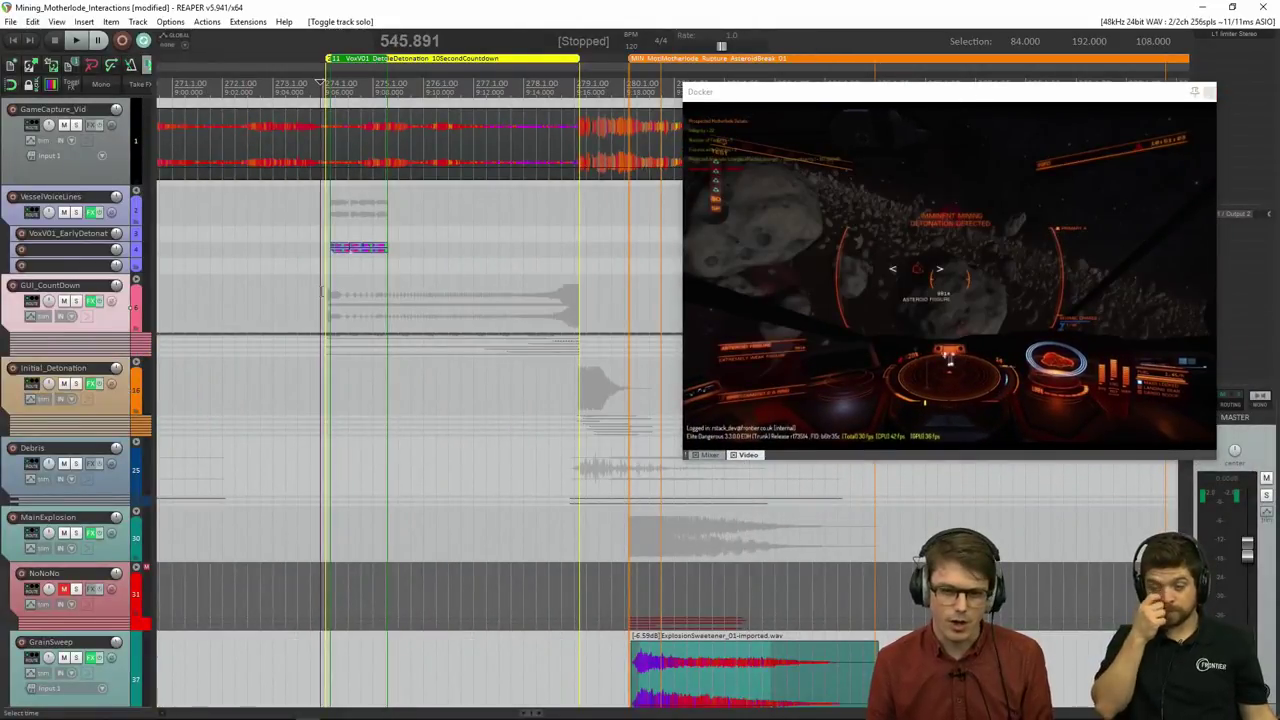
pyautogui.press('space')
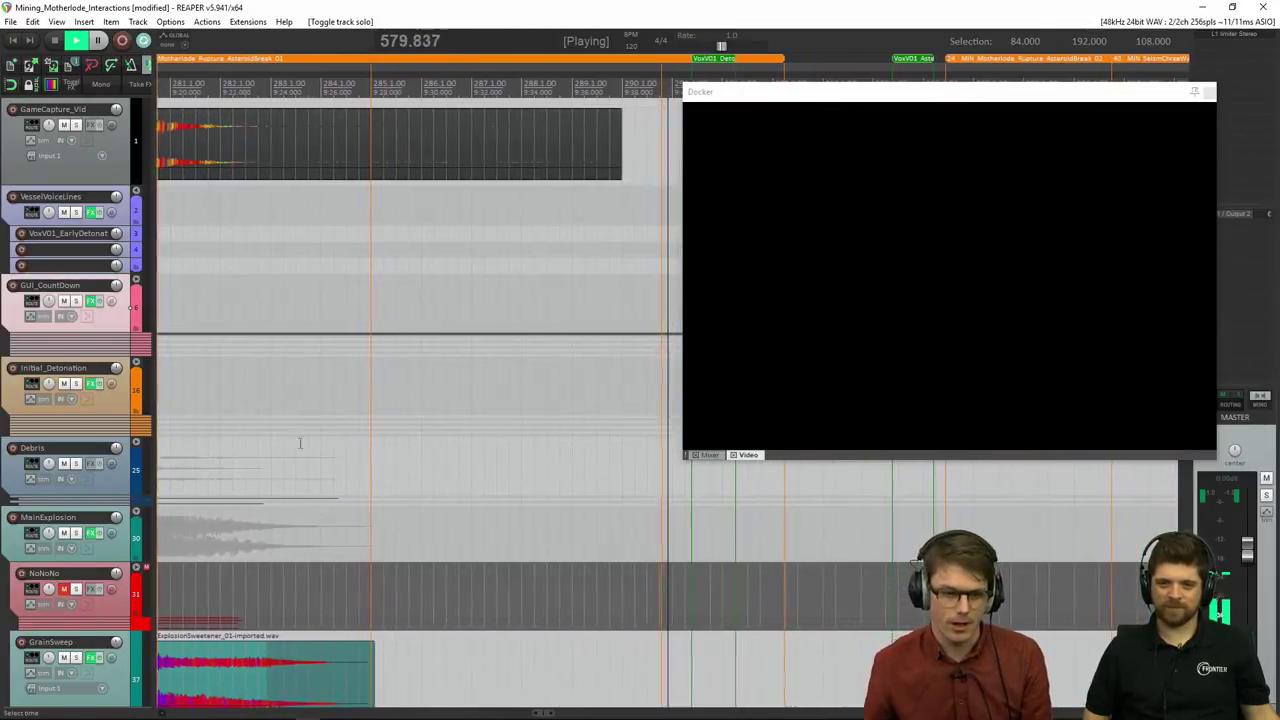
pyautogui.scroll(-3, 470, 414)
pyautogui.press('space')
pyautogui.click(553, 452)
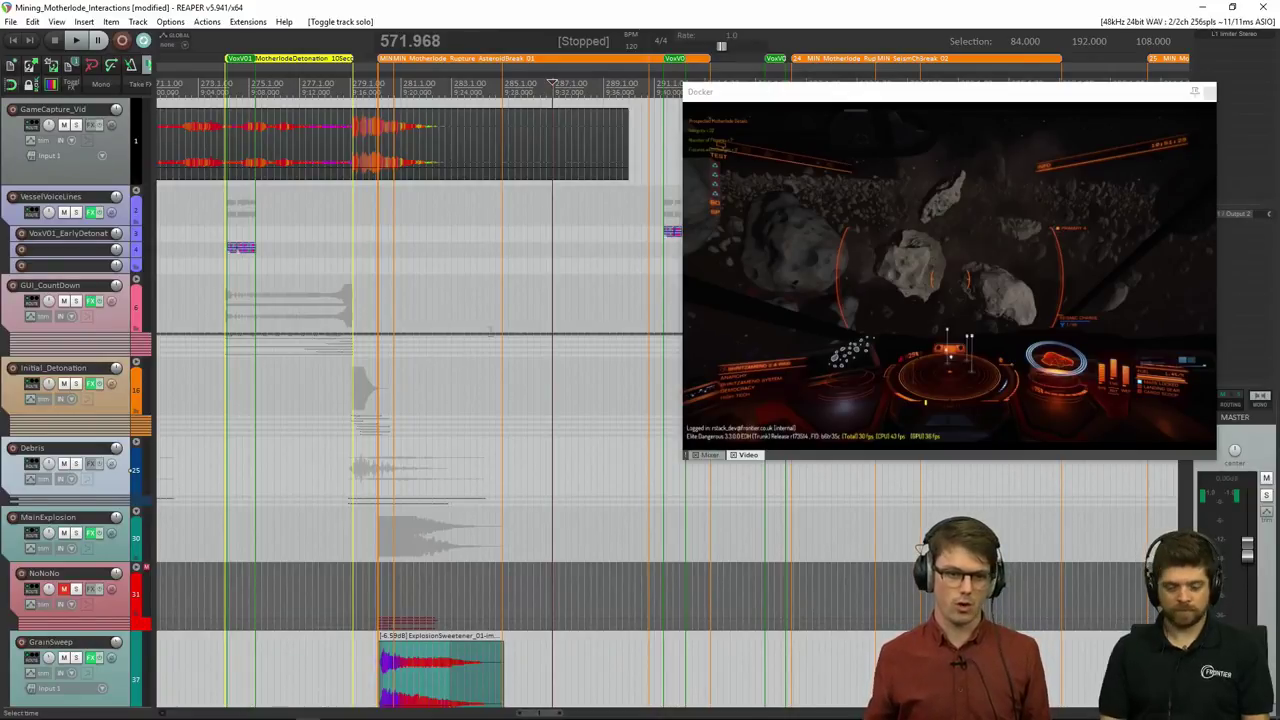
pyautogui.click(561, 326)
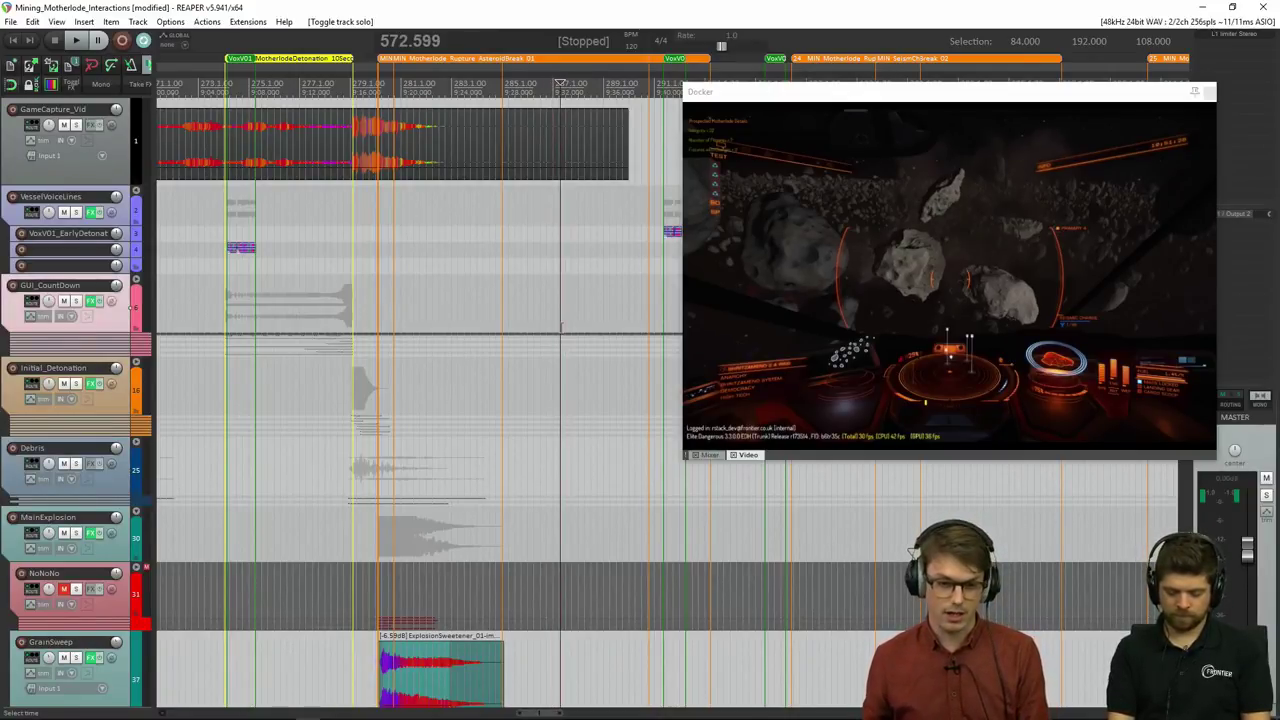
# Step: Bring up the Region/Marker Manager, close the Region Render Matrix and reposition the manager over the zoomed-out timeline
pyautogui.hotkey('alt', 'shift', 'r')
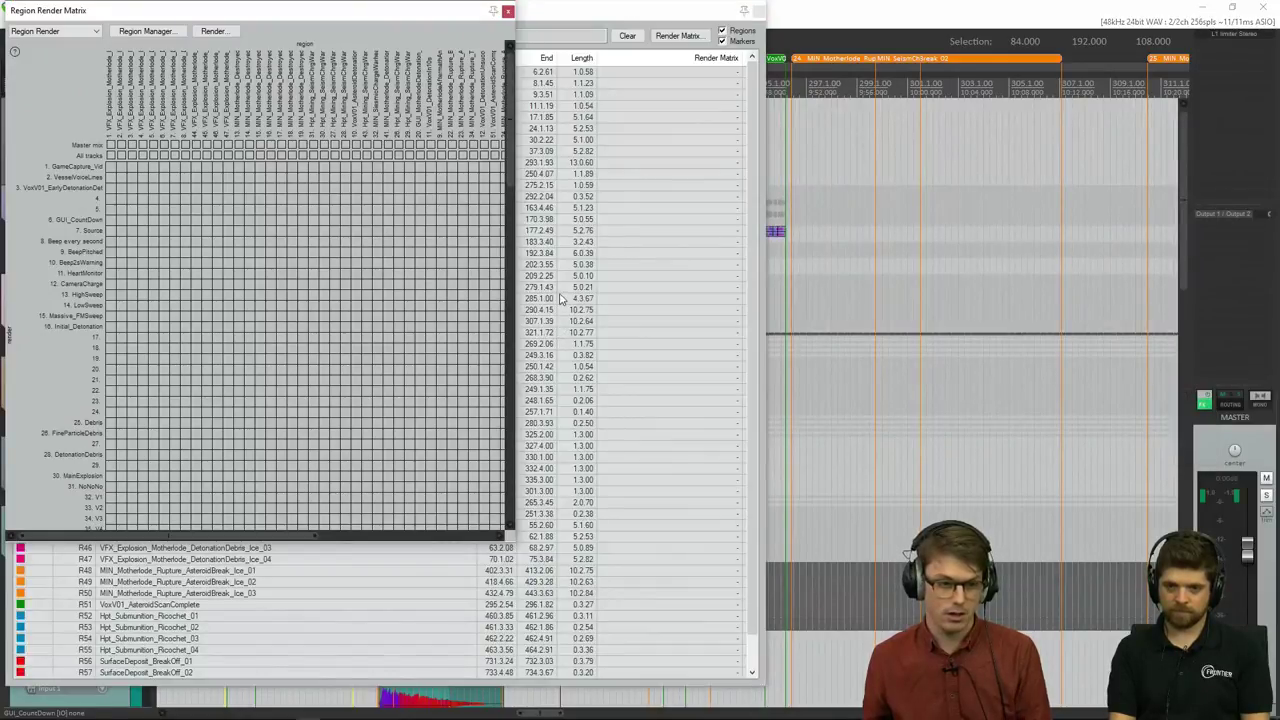
pyautogui.click(507, 11)
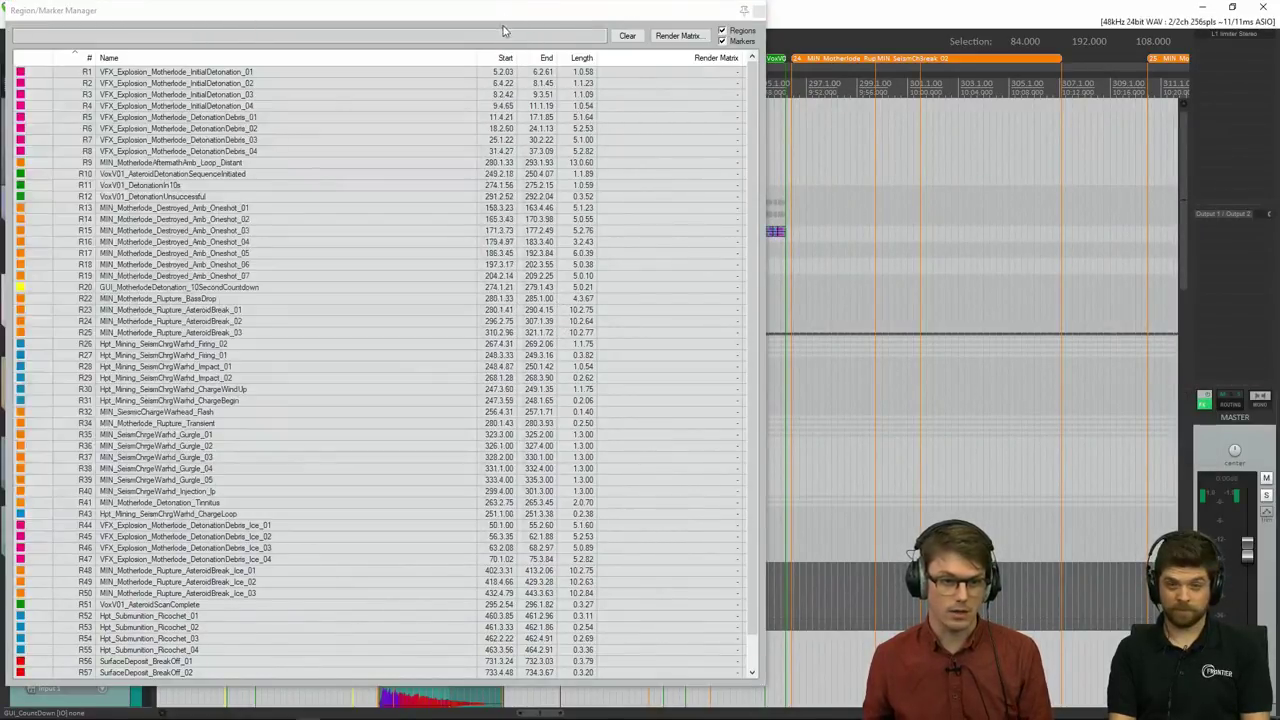
pyautogui.doubleClick(335, 18)
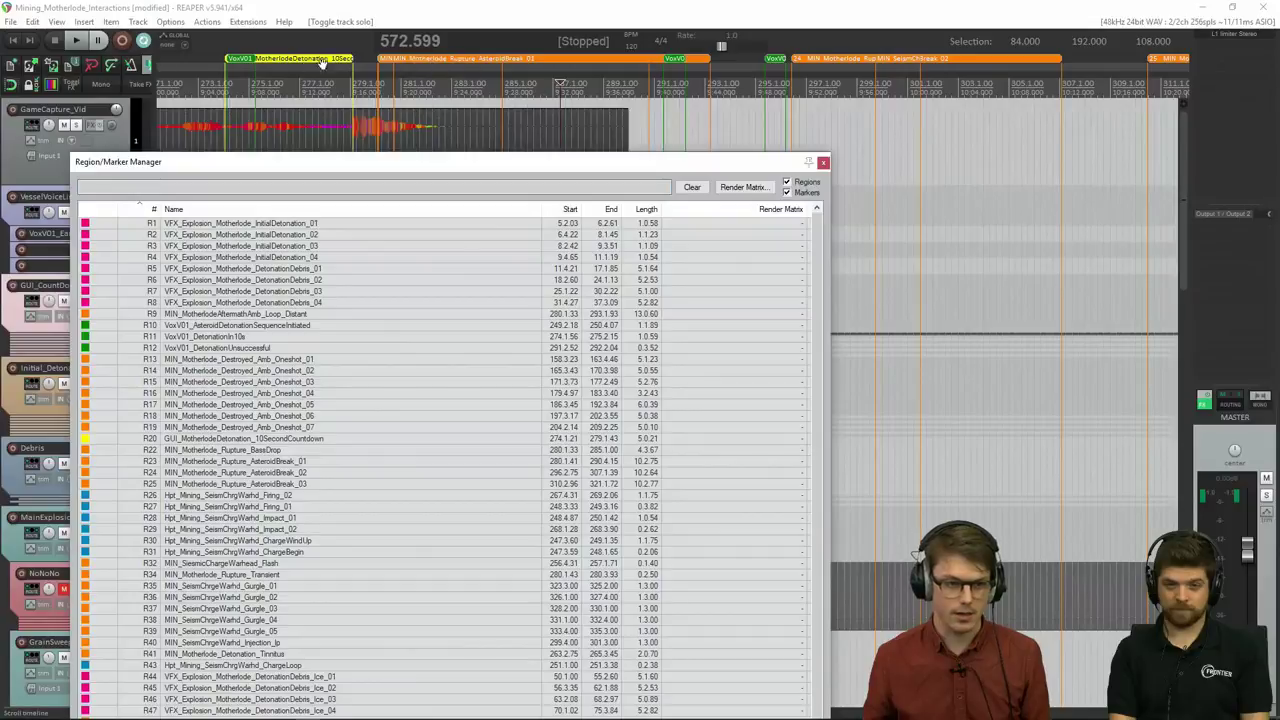
pyautogui.scroll(-4, 907, 103)
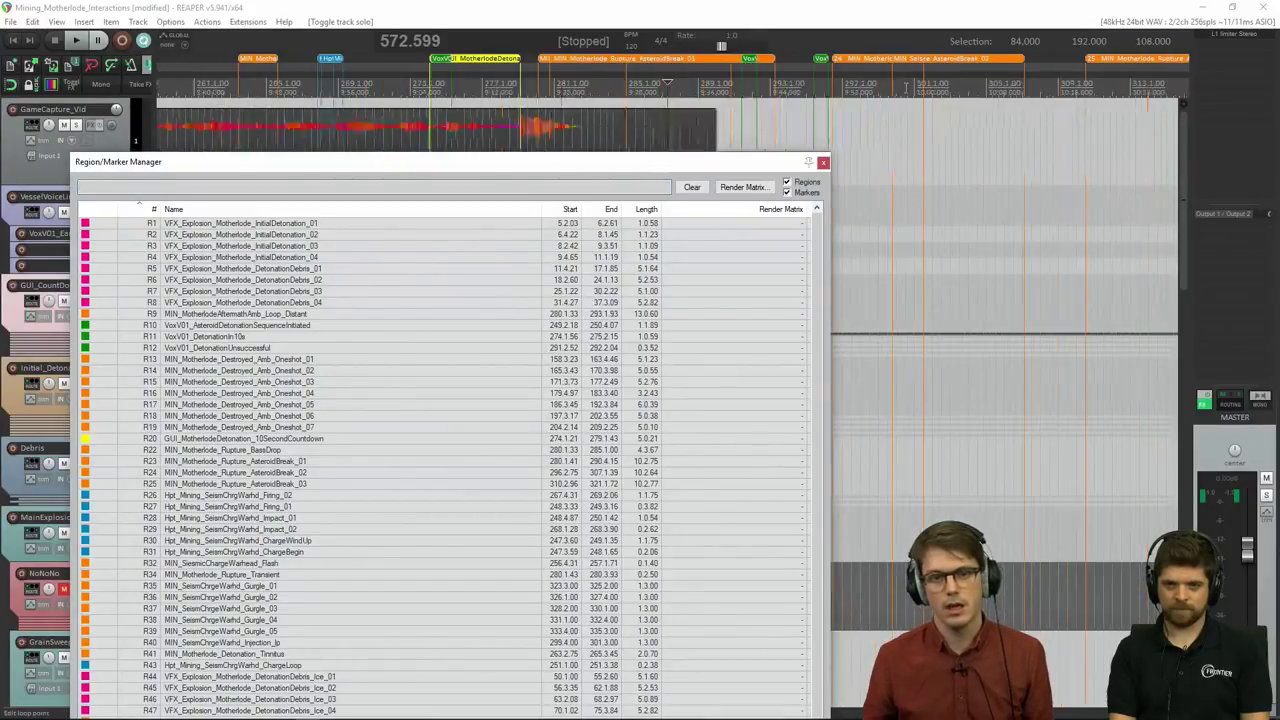
pyautogui.scroll(-2, 741, 132)
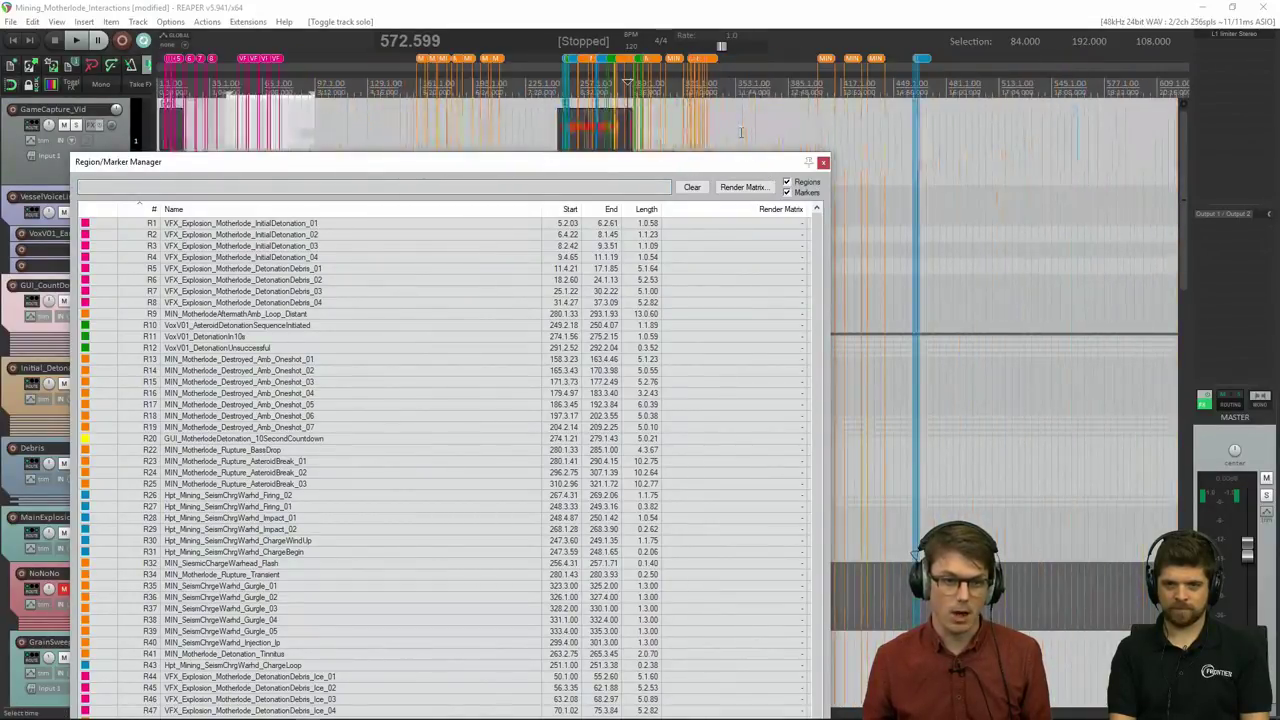
pyautogui.moveTo(532, 168); pyautogui.dragTo(593, 72)
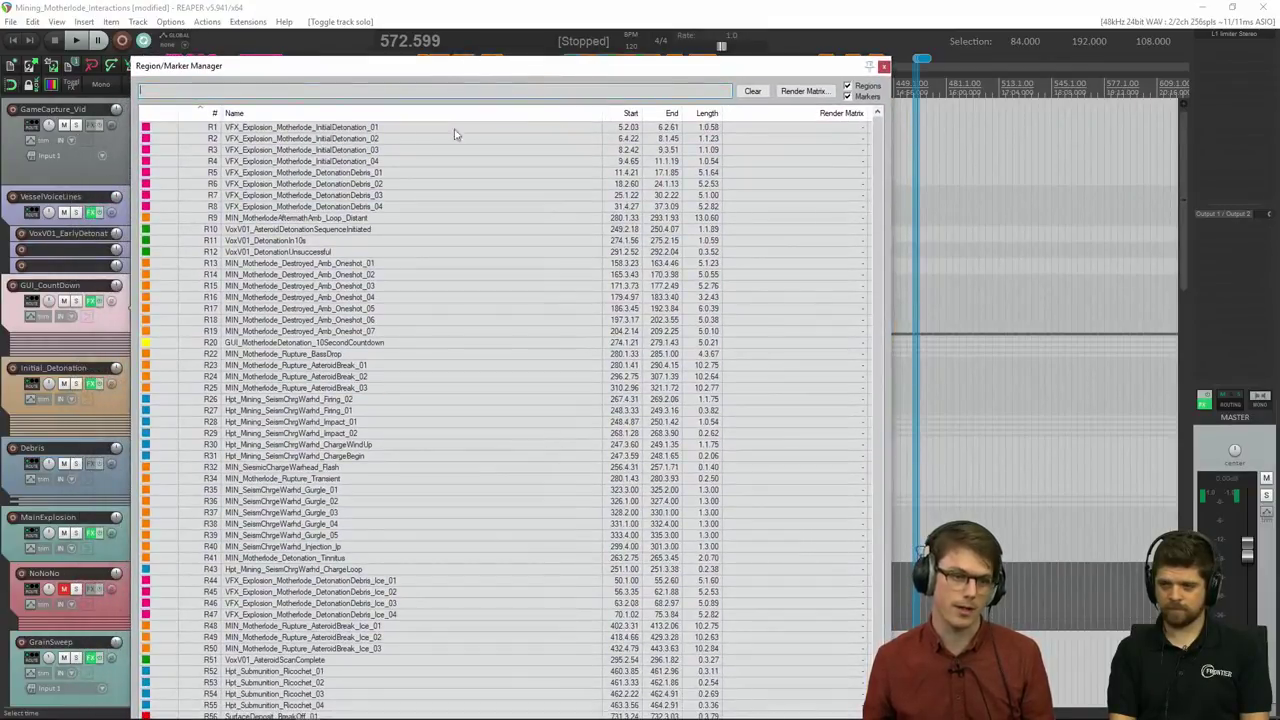
# Step: Step through the region list from VFX_Explosion_Motherlode_InitialDetonation_01 to Hpt_Mining_SeismChrgWarhd_ChargeLoop, then close the Region/Marker Manager
pyautogui.click(368, 130)
pyautogui.press('Down')
pyautogui.press('Down')
pyautogui.press('Down')
pyautogui.press('Down')
pyautogui.press('Down')
pyautogui.press('Down')
pyautogui.press('Down')
pyautogui.press('Down')
pyautogui.press('Down')
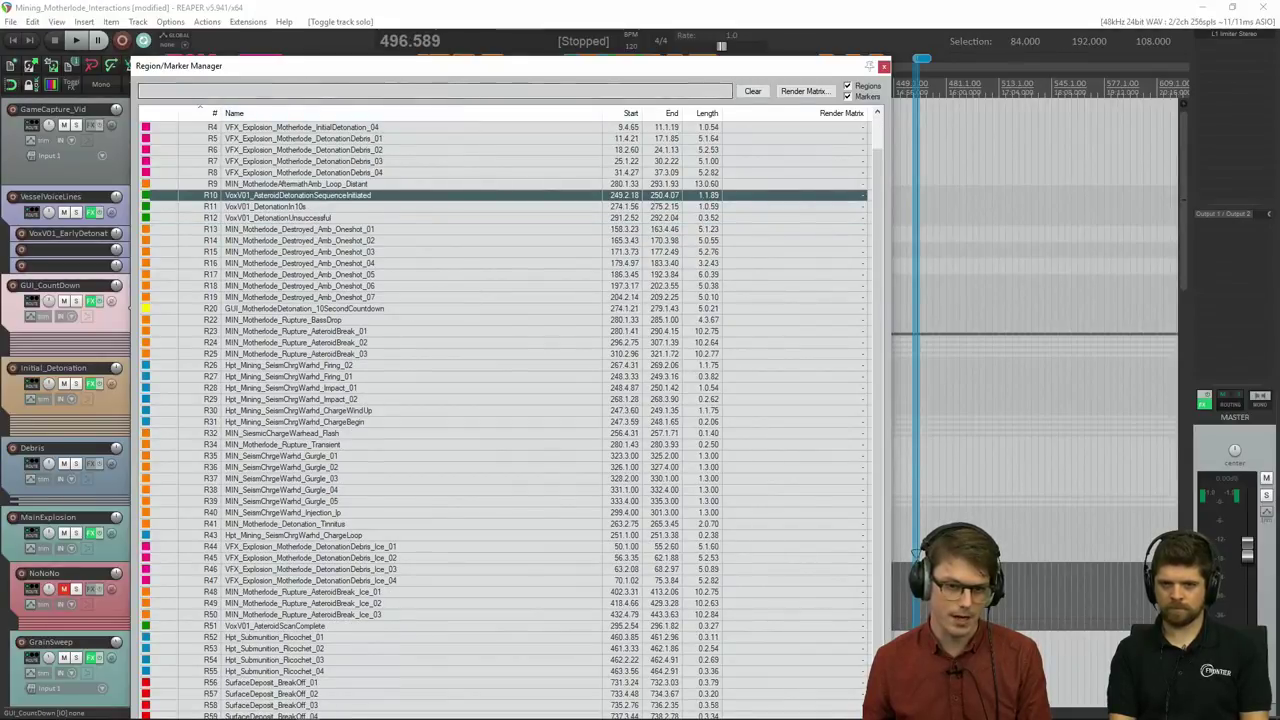
pyautogui.moveTo(450, 65); pyautogui.dragTo(463, 10)
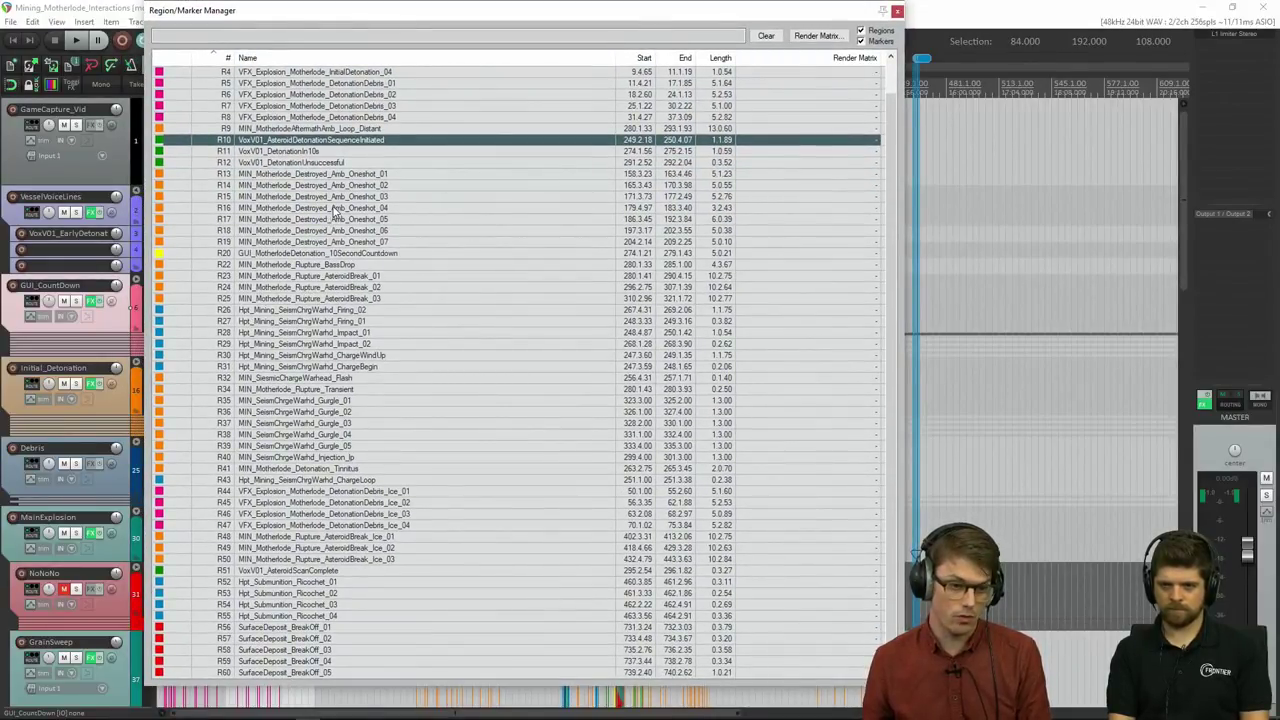
pyautogui.press('Down')
pyautogui.press('Down')
pyautogui.press('Down')
pyautogui.press('Down')
pyautogui.press('Down')
pyautogui.press('Down')
pyautogui.press('Down')
pyautogui.press('Down')
pyautogui.press('Down')
pyautogui.press('Down')
pyautogui.press('Down')
pyautogui.press('Down')
pyautogui.press('Down')
pyautogui.press('Down')
pyautogui.press('Down')
pyautogui.press('Down')
pyautogui.press('Down')
pyautogui.press('Down')
pyautogui.press('Down')
pyautogui.press('Down')
pyautogui.press('Down')
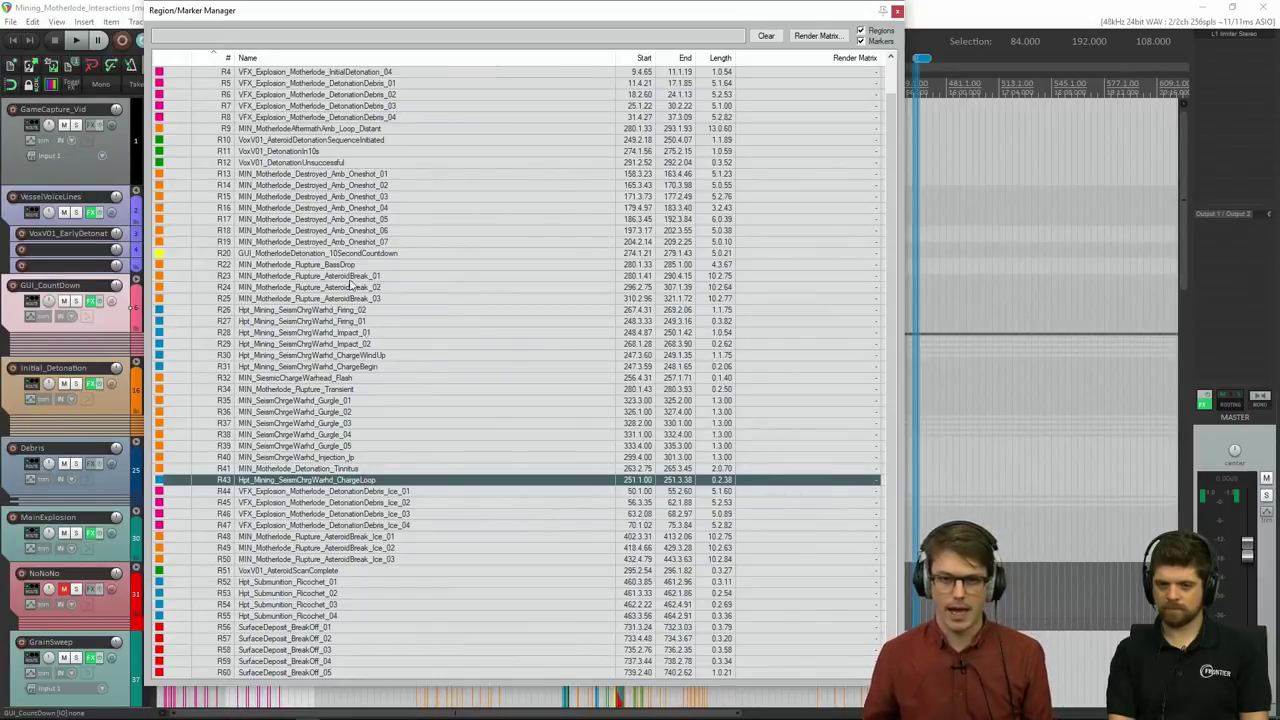
pyautogui.click(898, 13)
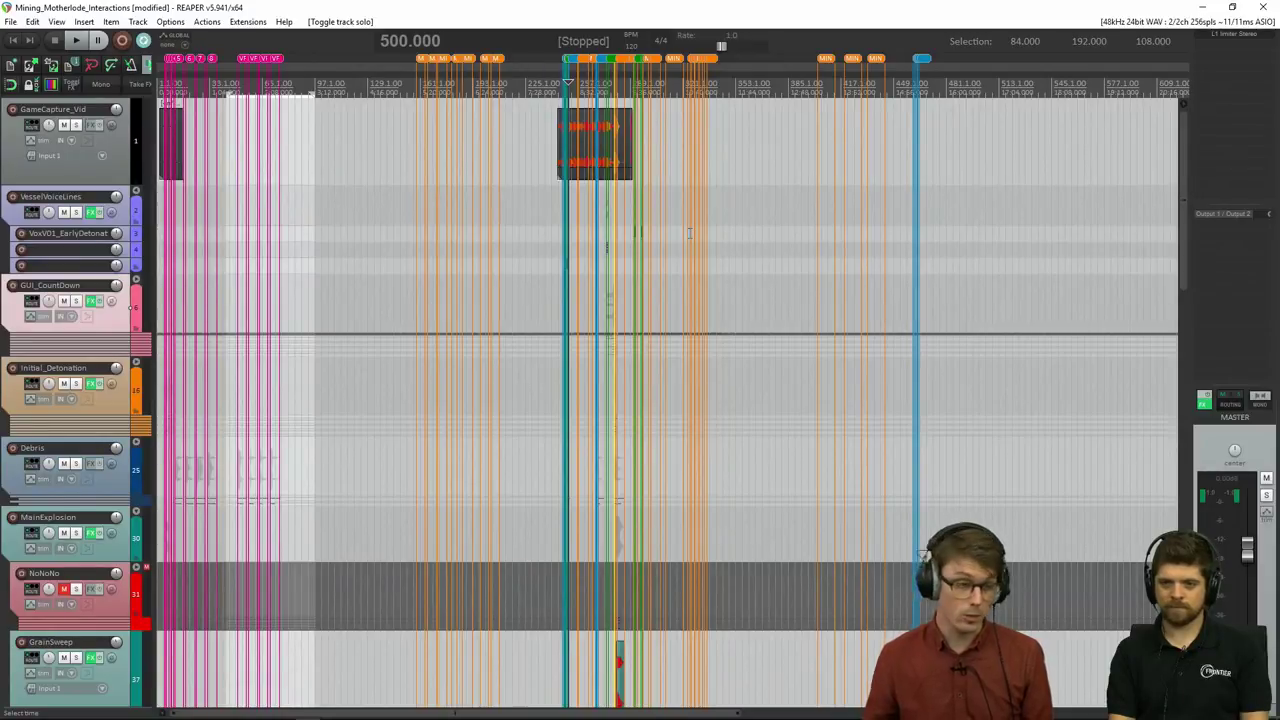
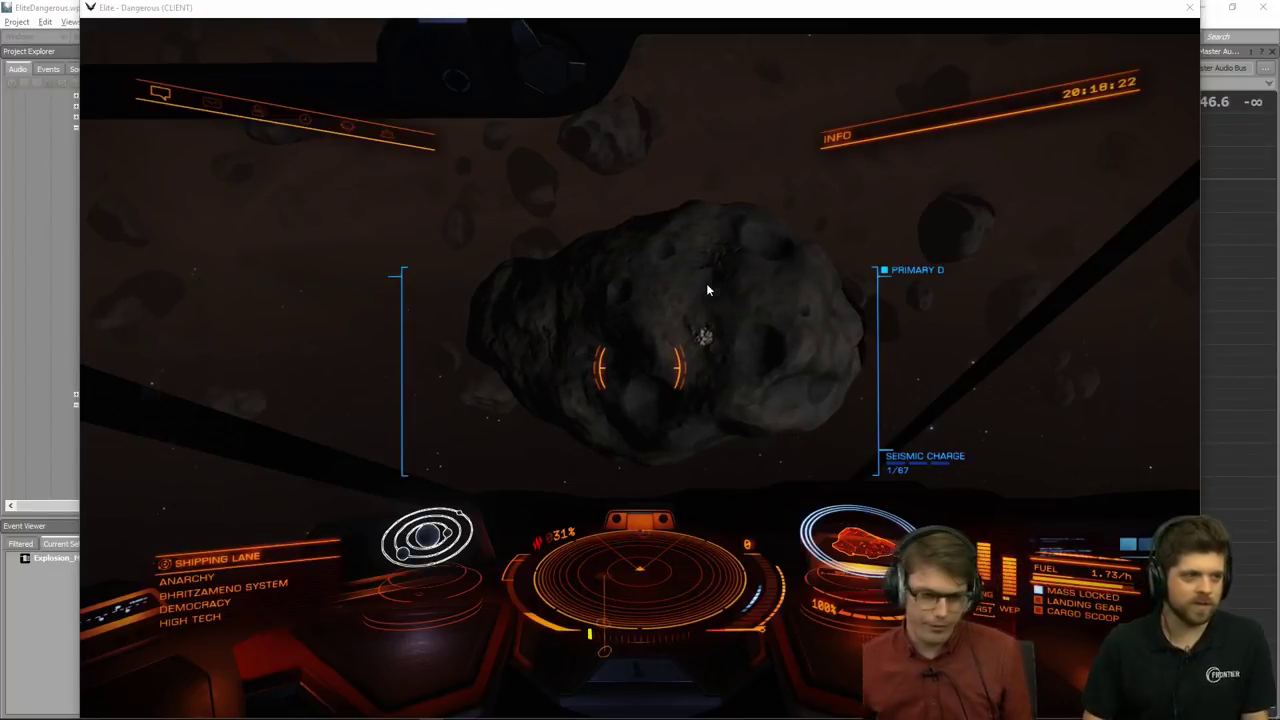
# Step: Switch from the game client to the EliteDangerous project in Wwise
pyautogui.hotkey('alt', 'Tab')
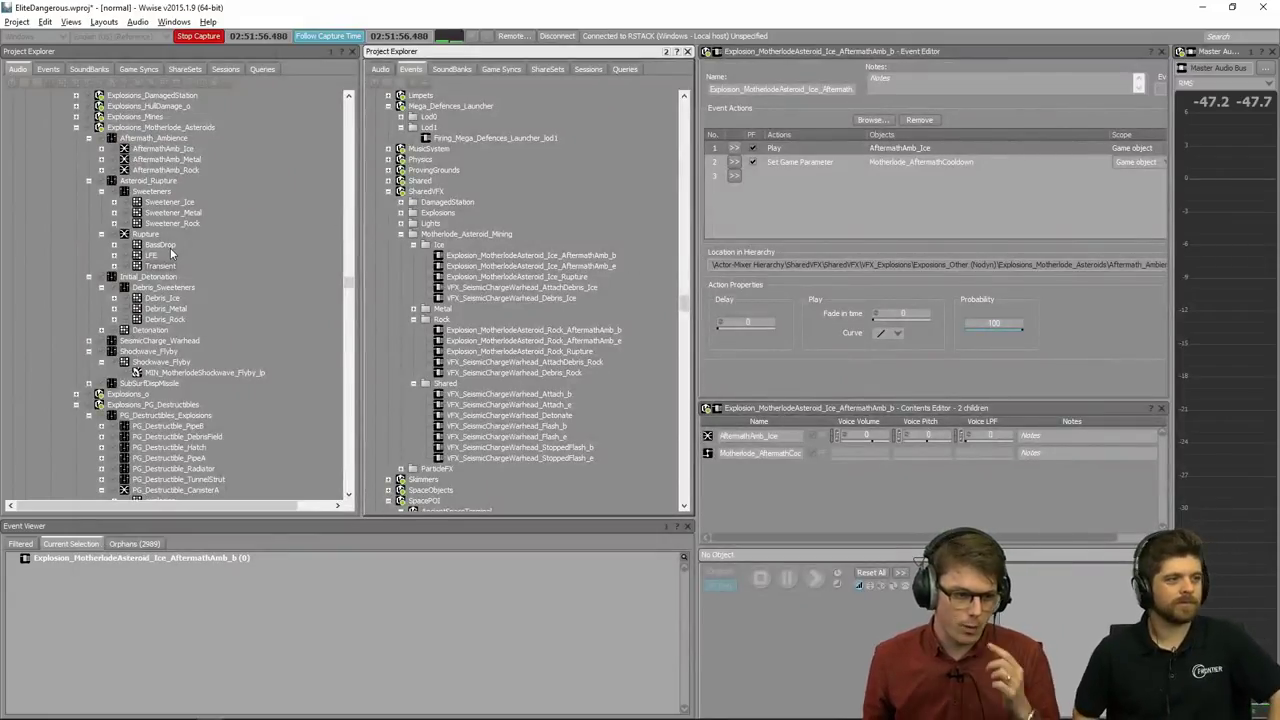
# Step: Select the Shockwave_Flyby random/sequence container in the Explosions_Motherlode_Asteroids hierarchy and solo it
pyautogui.scroll(-1, 170, 246)
pyautogui.scroll(-1, 170, 246)
pyautogui.click(162, 298)
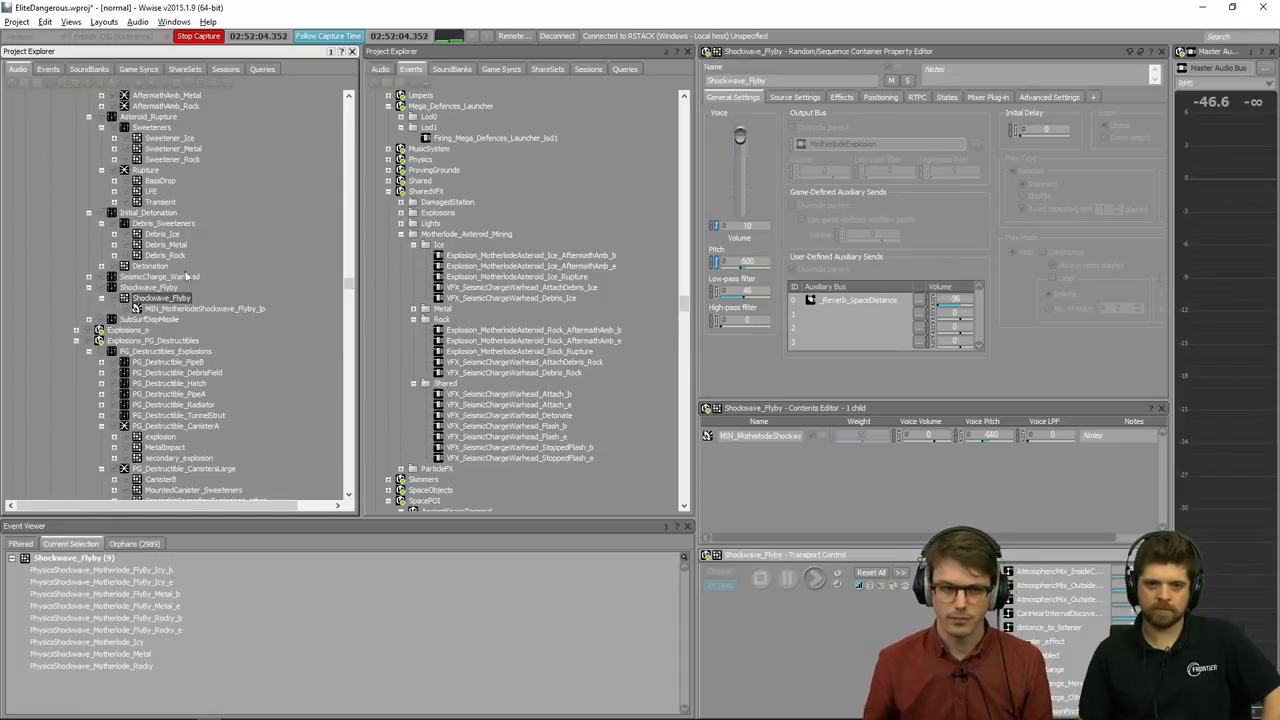
pyautogui.click(907, 80)
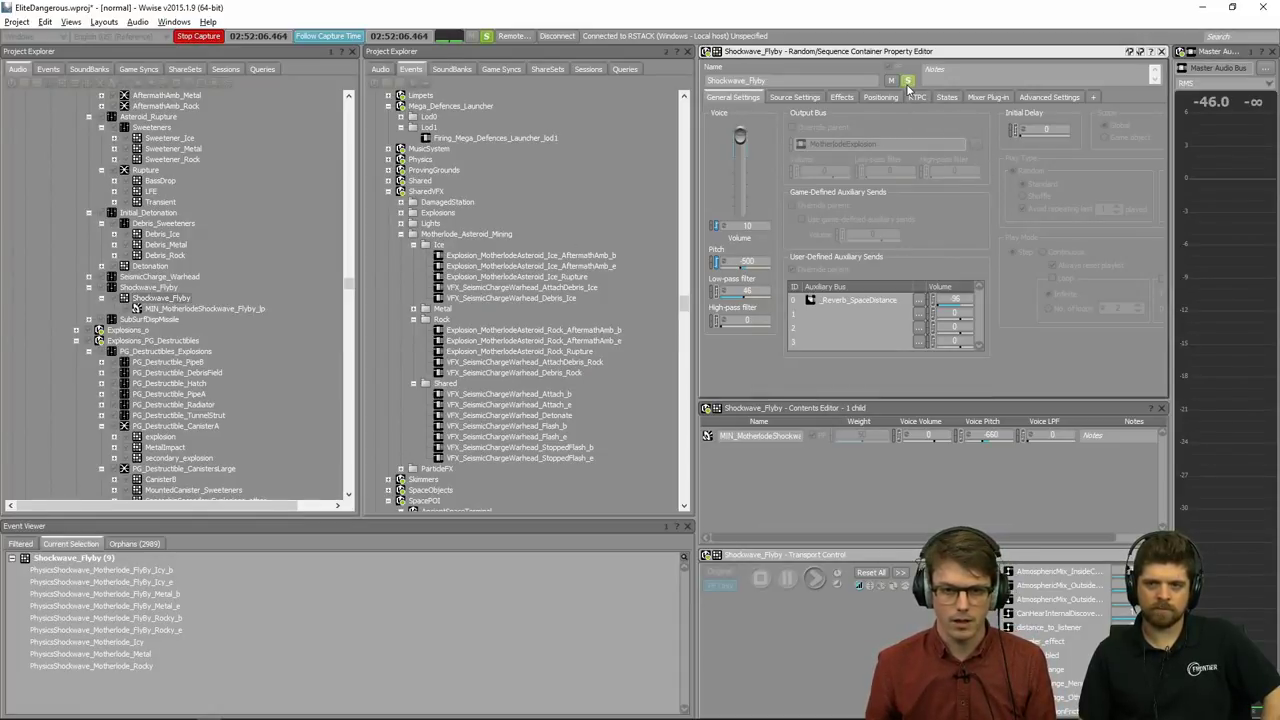
# Step: Audition the Shockwave_Flyby container, inspect its child sound MIN_MotherlodeShockwave_Flyby_lp, and reselect the container
pyautogui.click(140, 300)
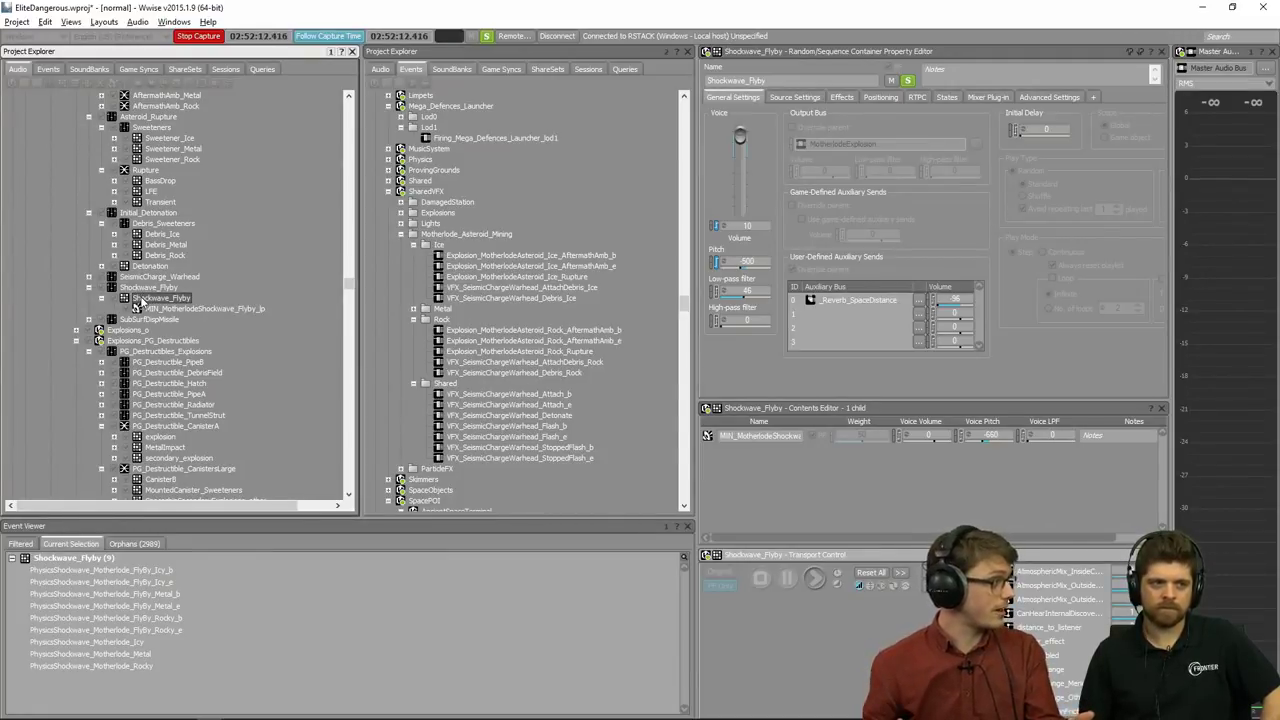
pyautogui.press('space')
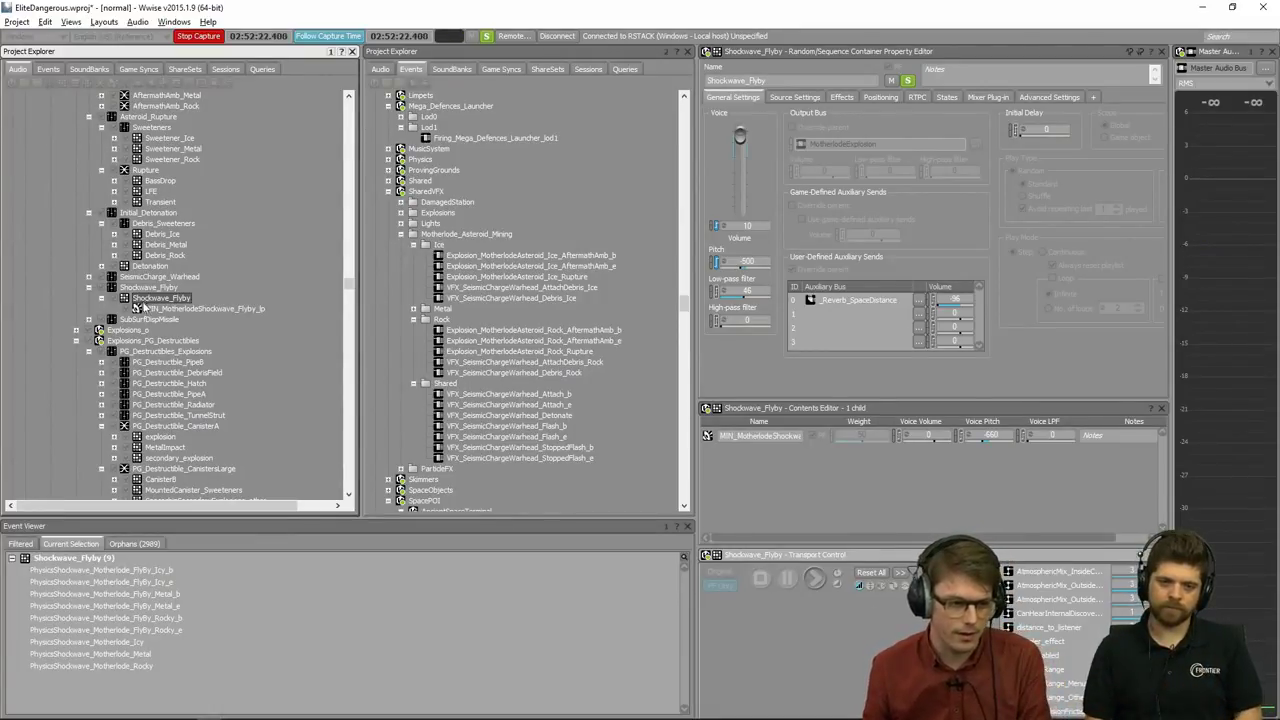
pyautogui.click(162, 310)
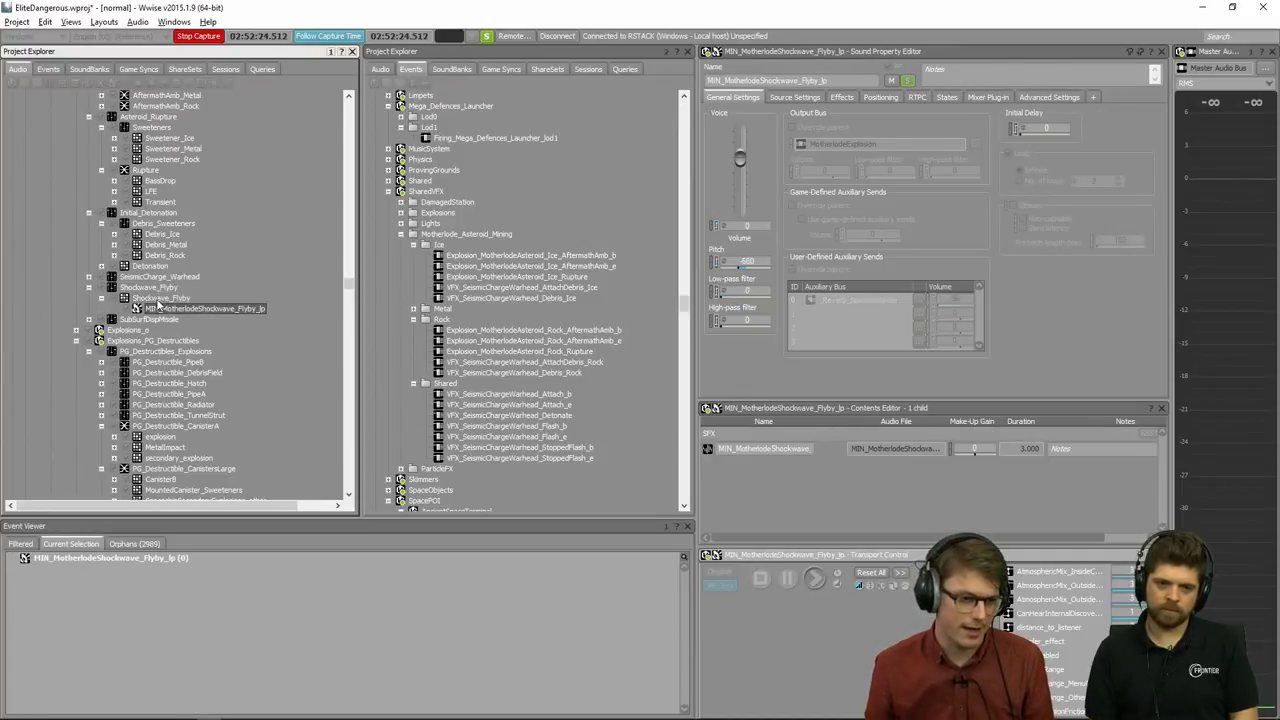
pyautogui.click(158, 300)
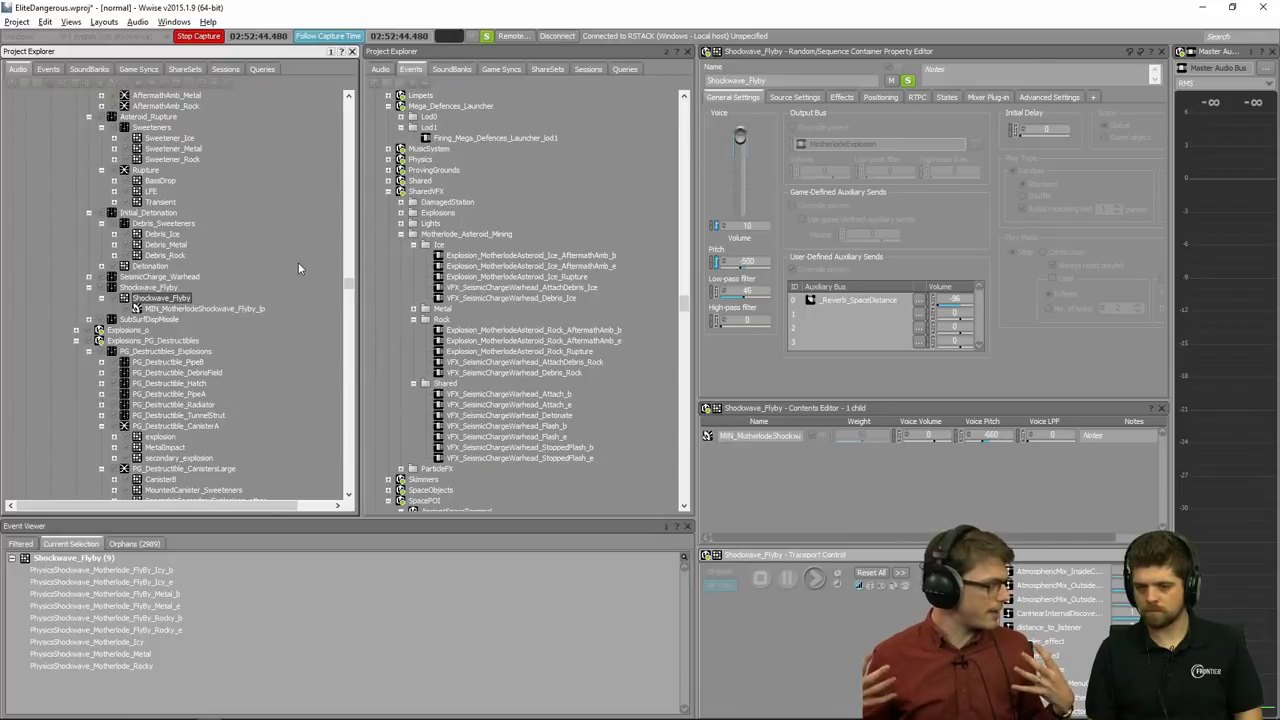
# Step: Review the low-pass filter and output bus volume curves of Shockwave_Flyby's attenuation in its 3D positioning, then minimize the Attenuation Editor
pyautogui.click(884, 99)
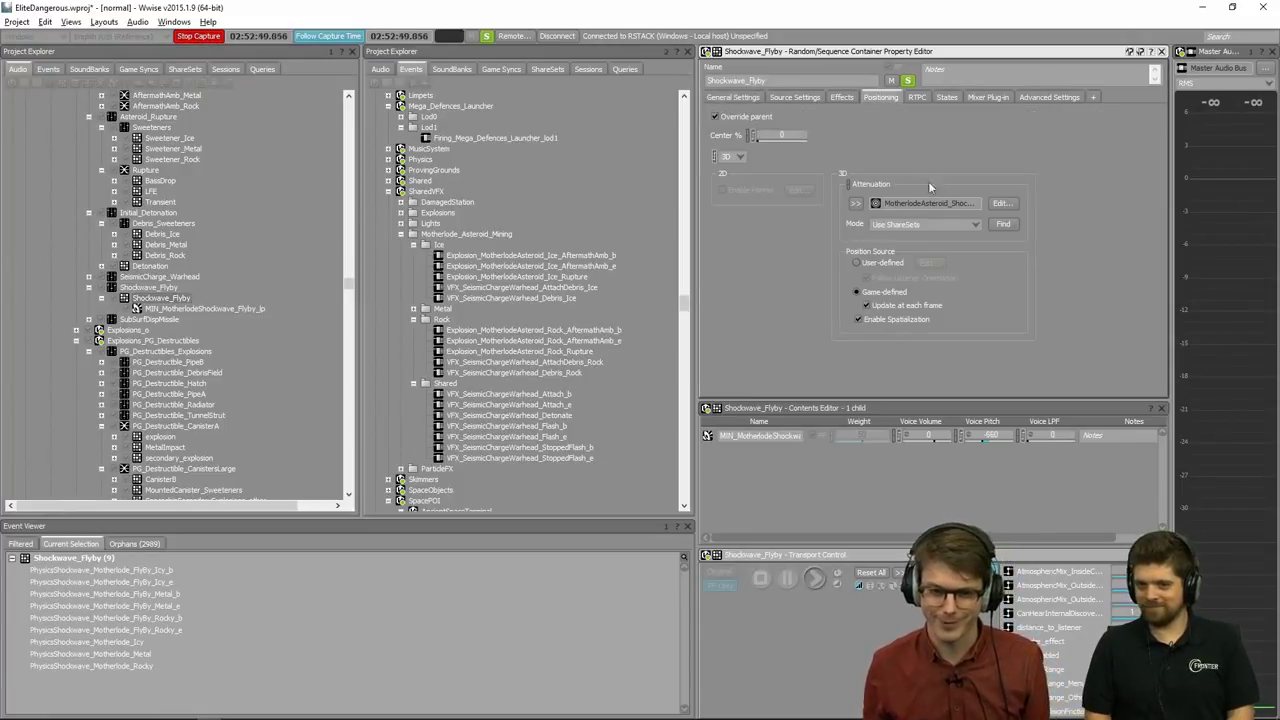
pyautogui.click(1000, 204)
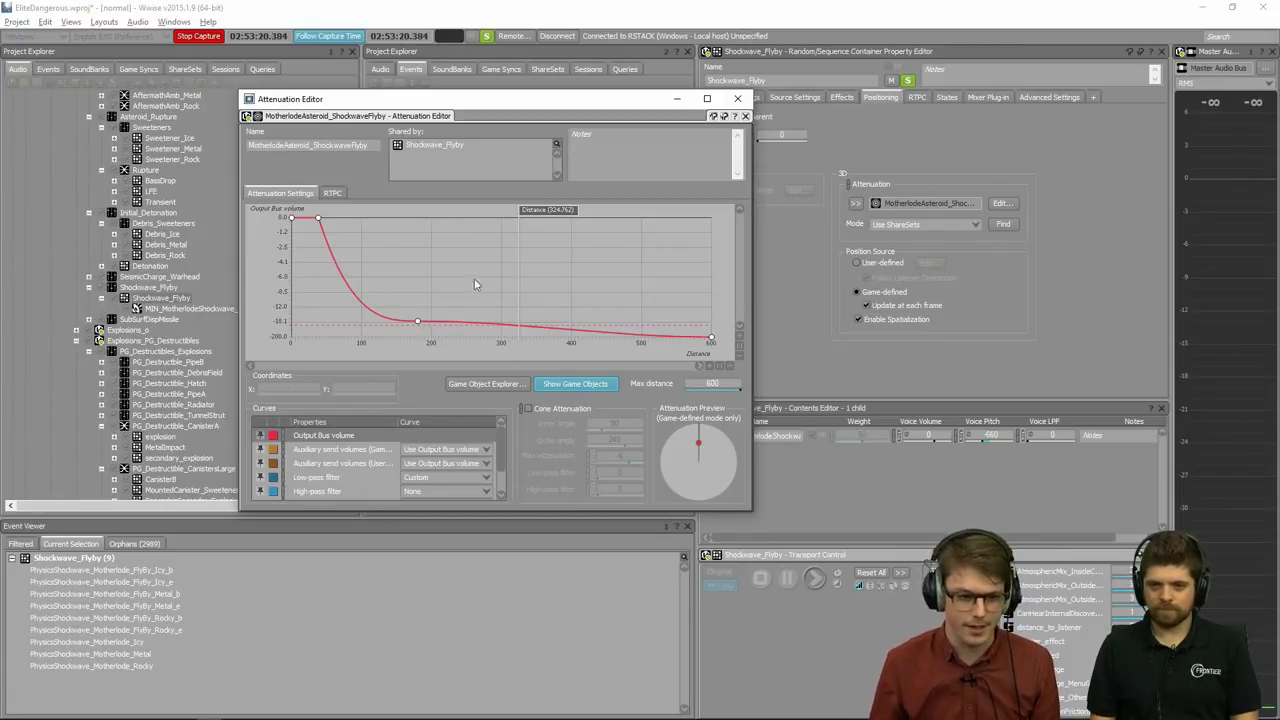
pyautogui.click(312, 480)
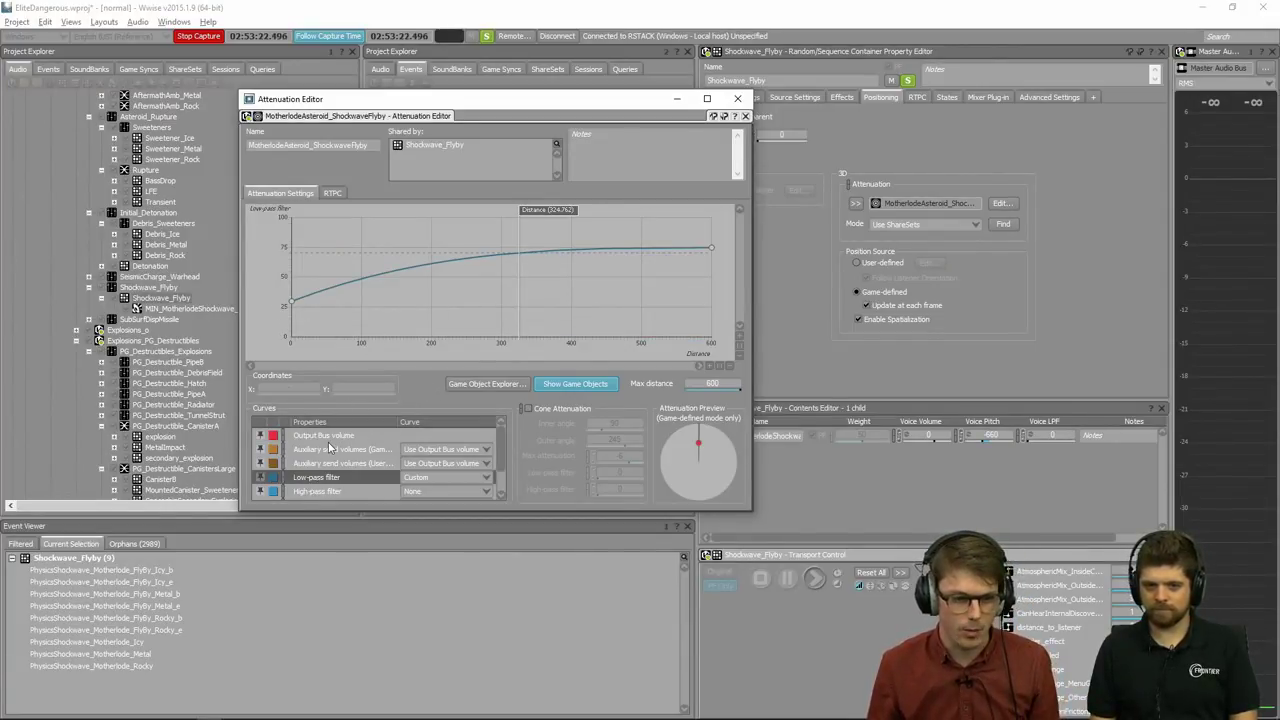
pyautogui.click(332, 437)
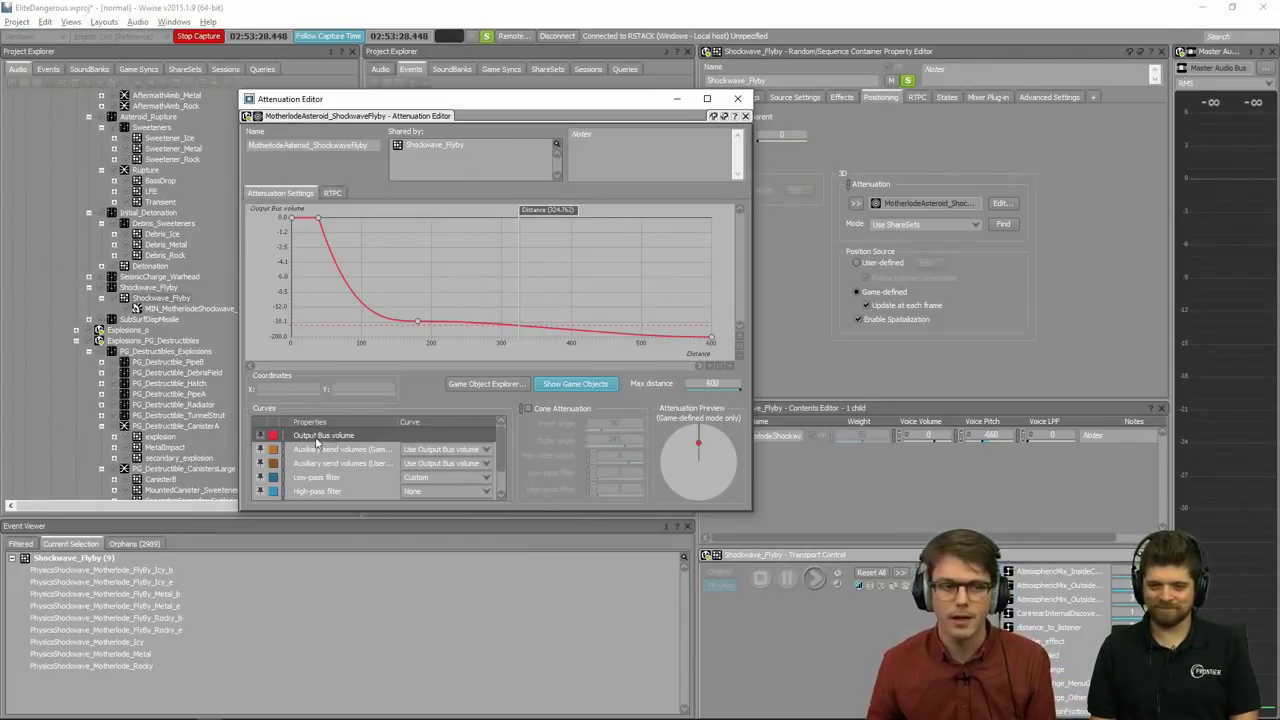
pyautogui.click(676, 100)
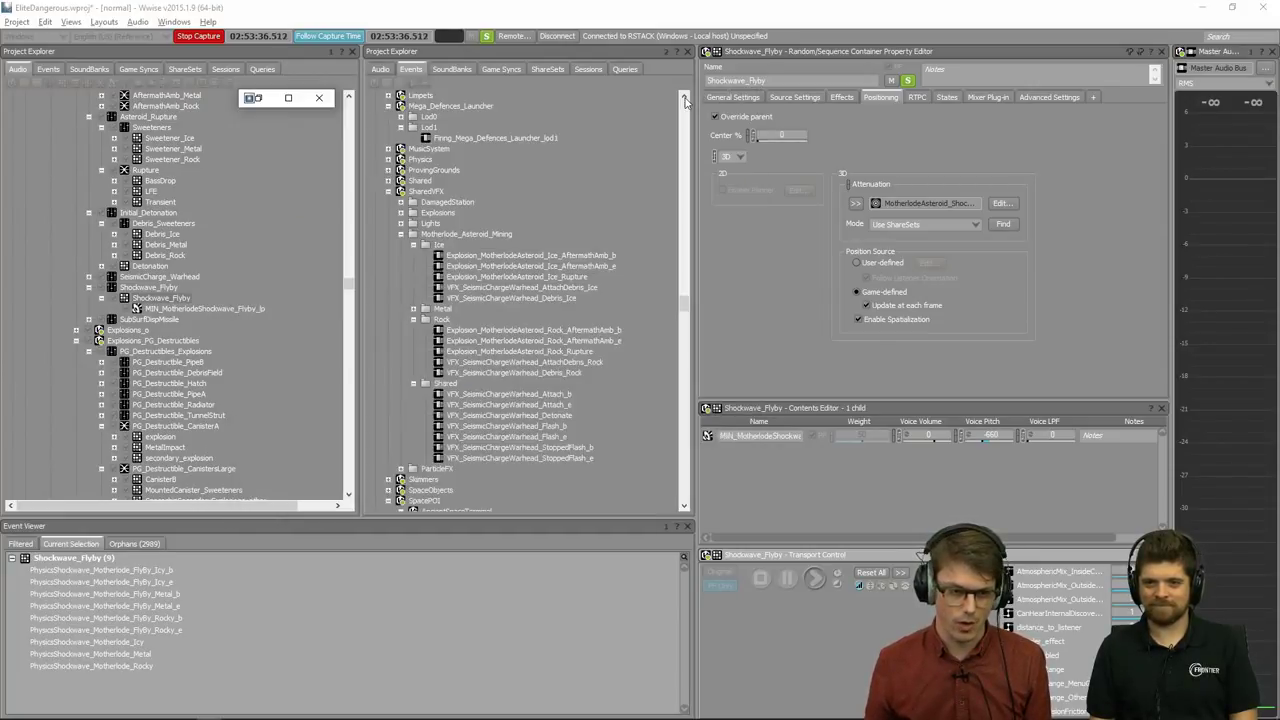
# Step: Switch to the Elite Dangerous client and run the console command DestroyNearestMotherlode 1, then close the console to watch the explosion
pyautogui.hotkey('alt', 'Tab')
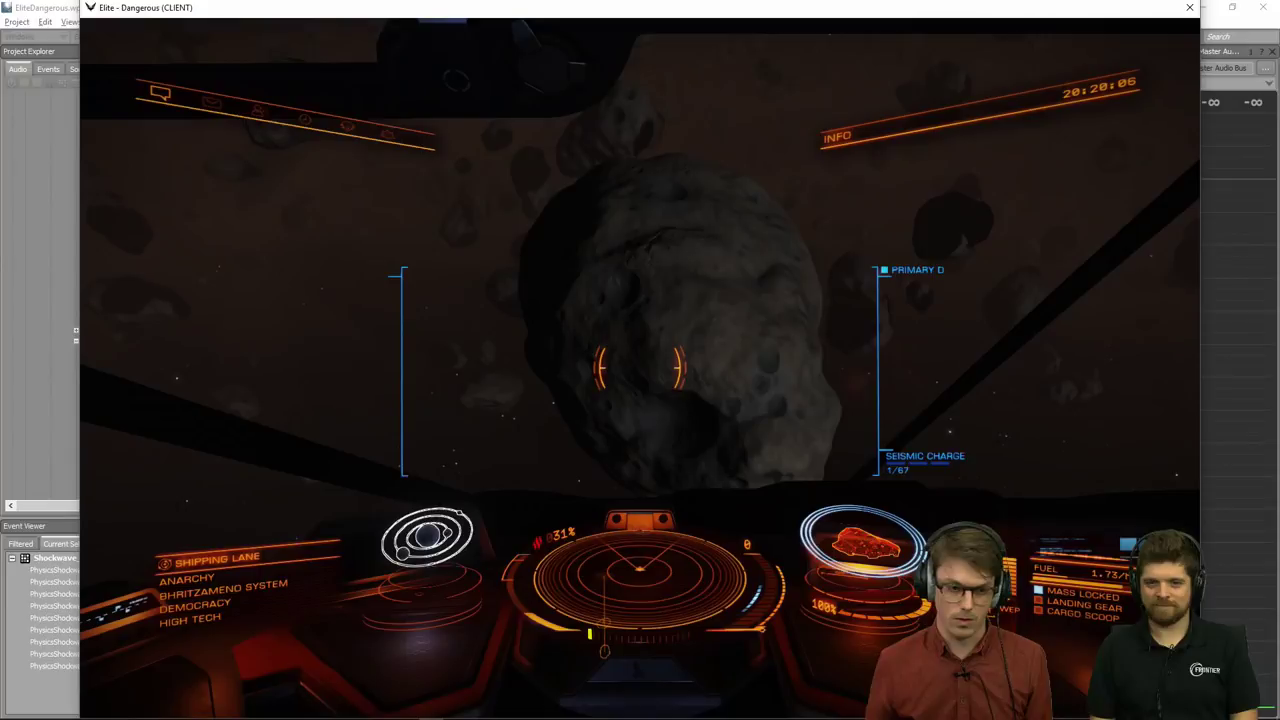
pyautogui.press('`')
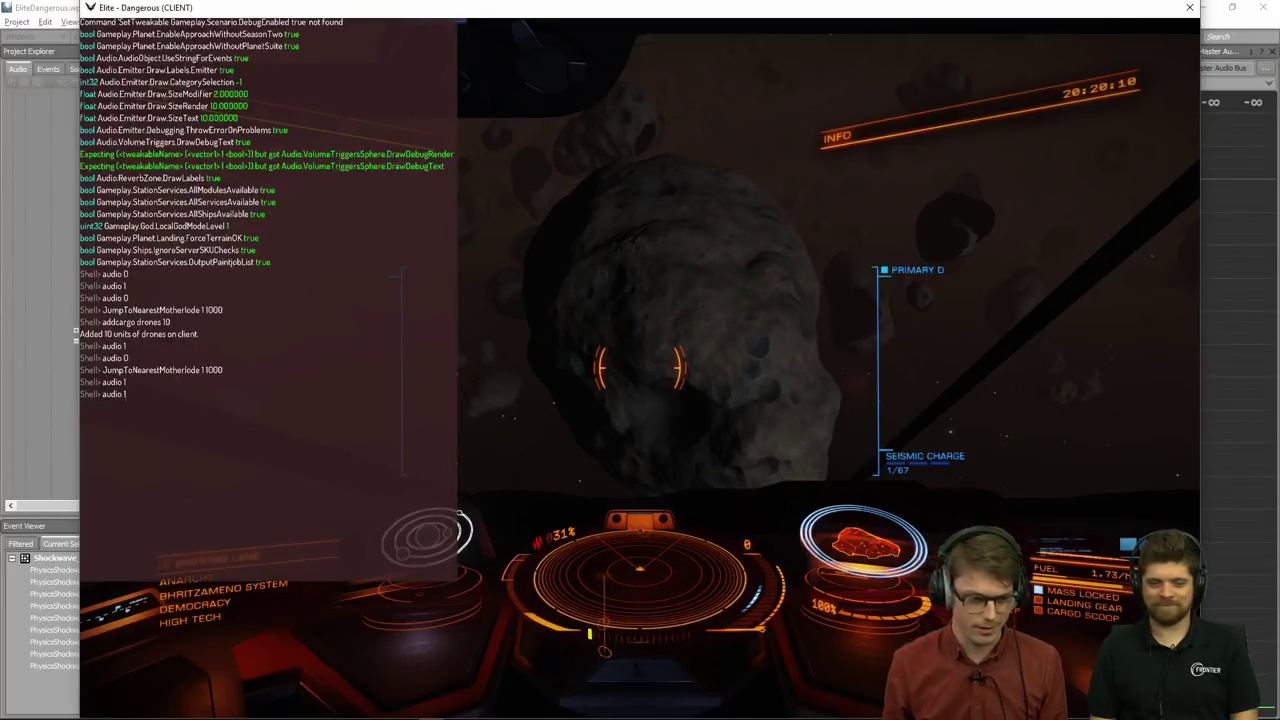
pyautogui.press('Up')
pyautogui.press('BackSpace')
pyautogui.press('BackSpace')
pyautogui.press('BackSpace')
pyautogui.press('BackSpace')
pyautogui.press('BackSpace')
pyautogui.press('BackSpace')
pyautogui.press('BackSpace')
pyautogui.press('BackSpace')
pyautogui.press('BackSpace')
pyautogui.press('BackSpace')
pyautogui.press('BackSpace')
pyautogui.press('BackSpace')
pyautogui.press('BackSpace')
pyautogui.press('BackSpace')
pyautogui.press('BackSpace')
pyautogui.press('BackSpace')
pyautogui.press('BackSpace')
pyautogui.press('BackSpace')
pyautogui.press('BackSpace')
pyautogui.press('BackSpace')
pyautogui.write('DestroyNe')
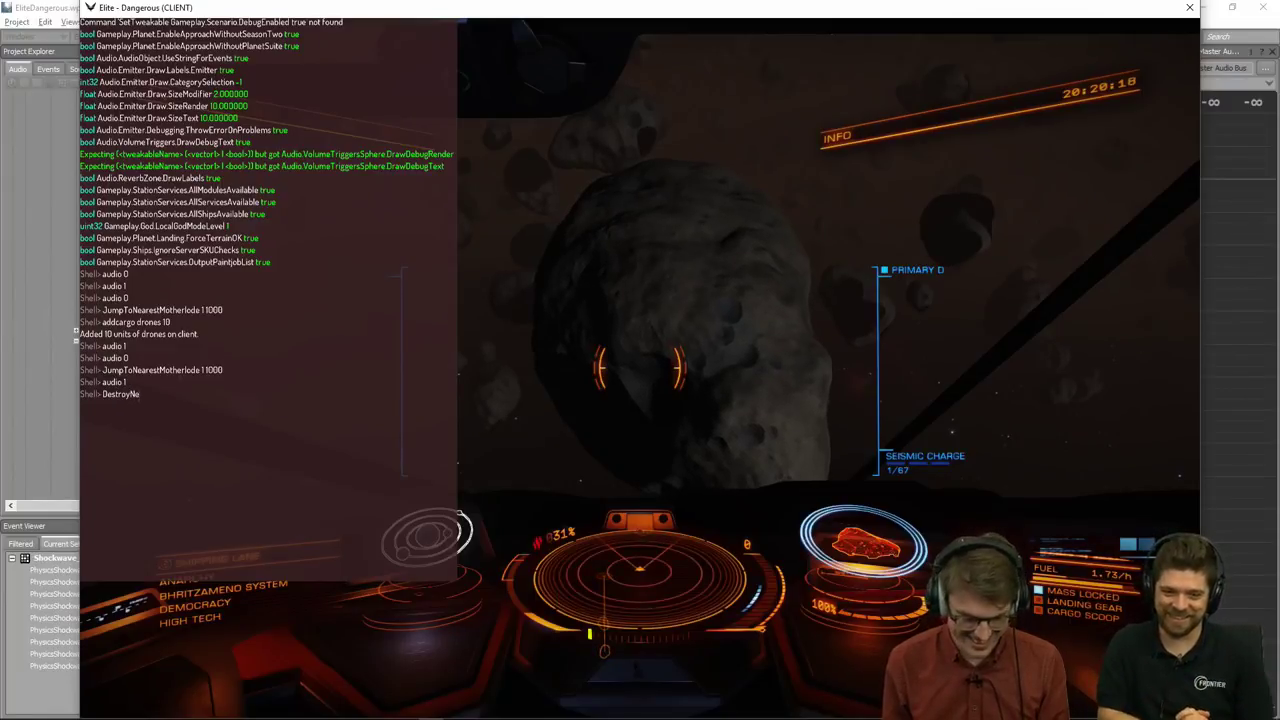
pyautogui.write('arestMotherlode')
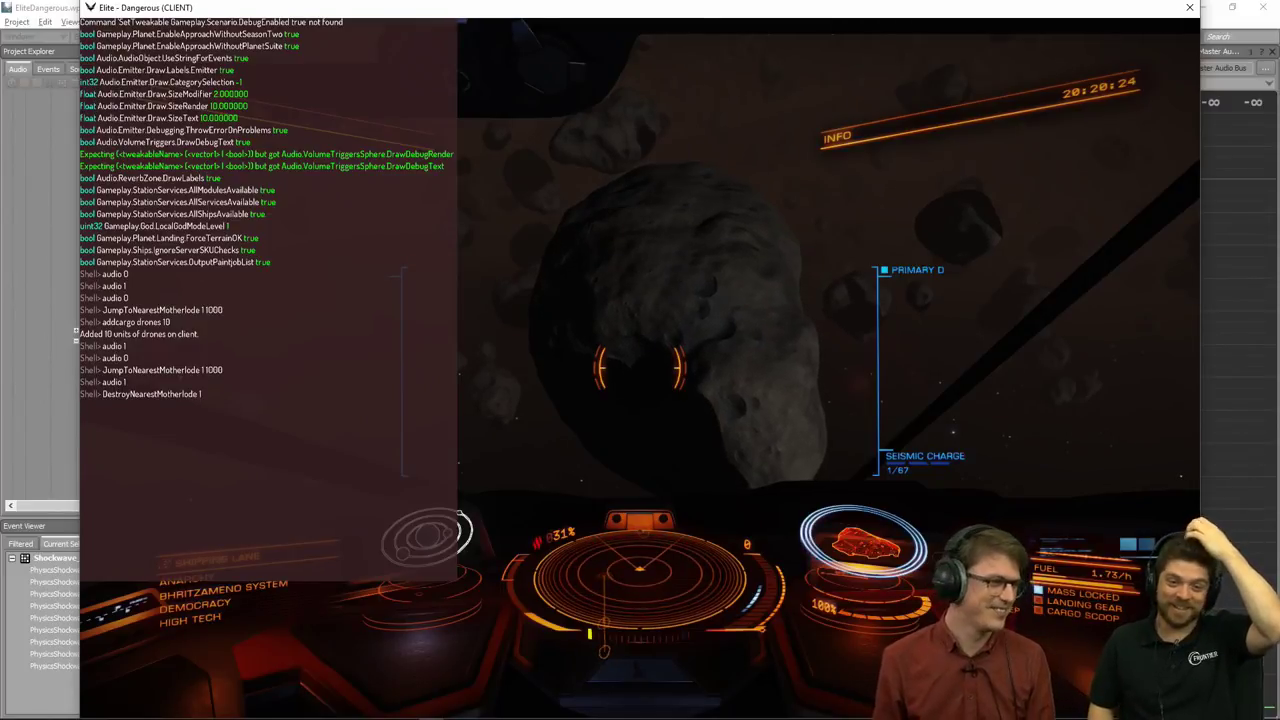
pyautogui.write(' 1')
pyautogui.press('Return')
pyautogui.press('`')
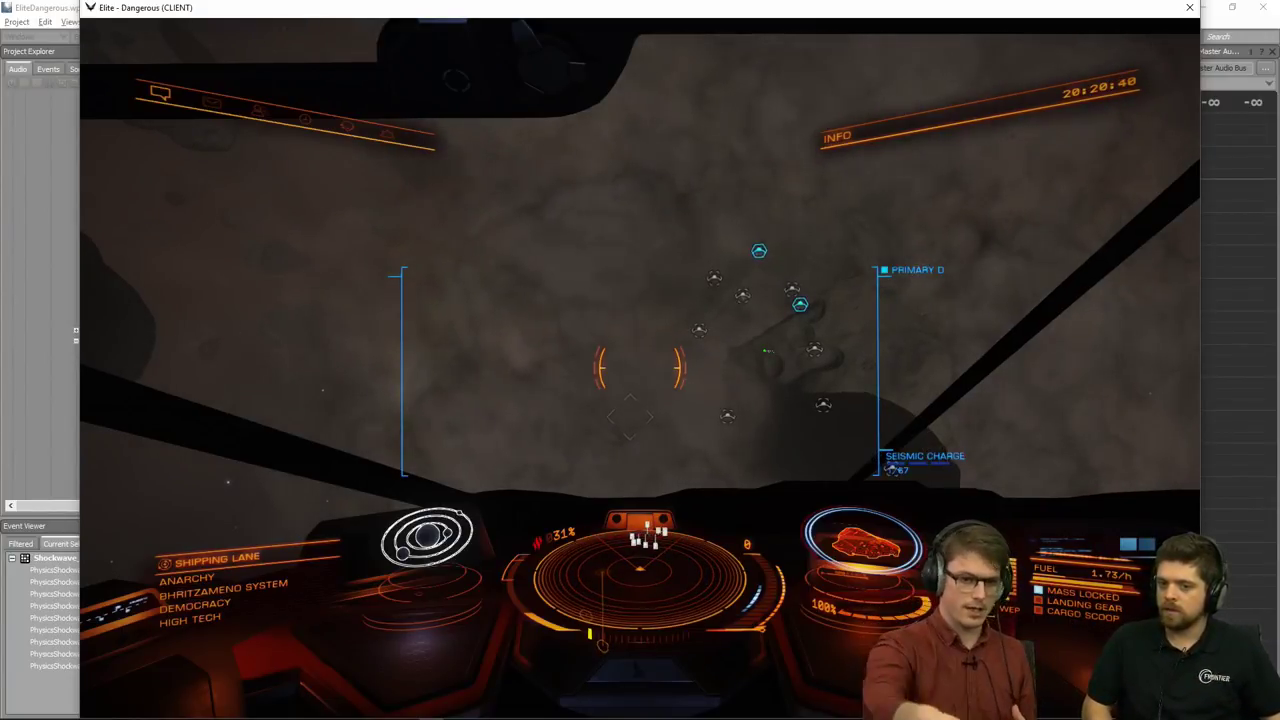
# Step: Back in Wwise, play Shockwave_Flyby and preview it along the attenuation curve with the distance marker, ending at 600
pyautogui.hotkey('alt', 'Tab')
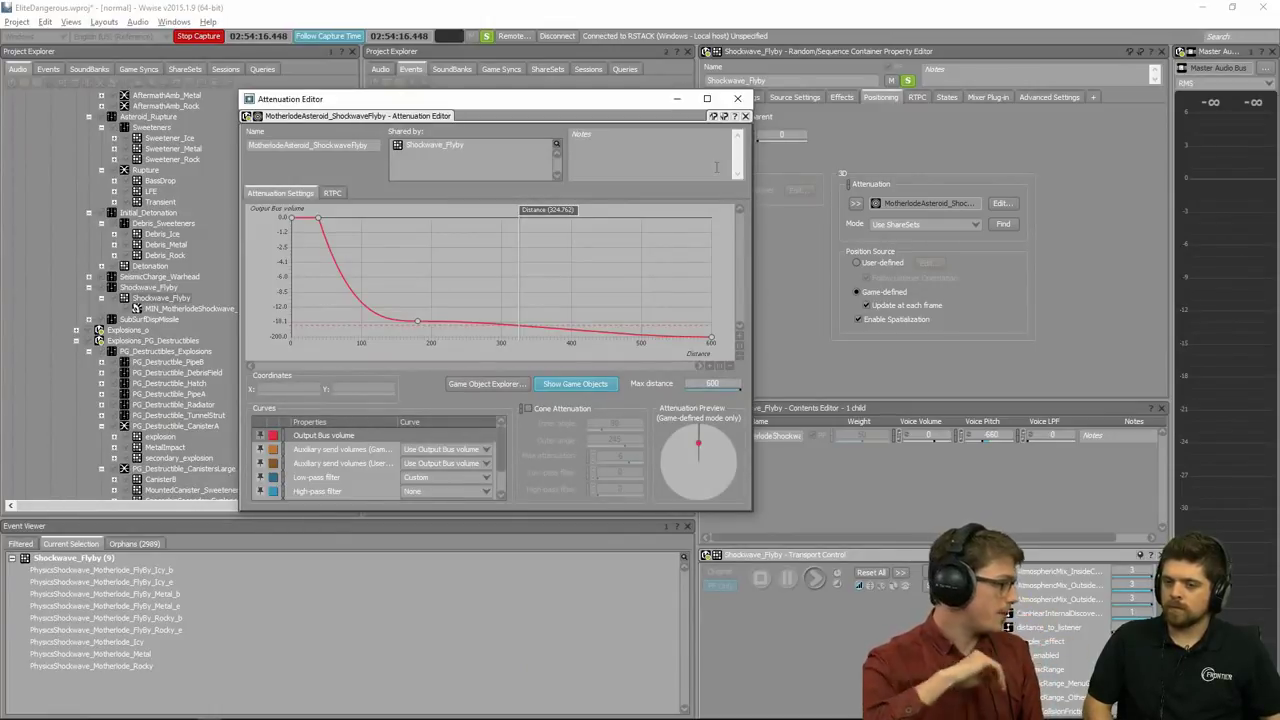
pyautogui.hotkey('alt', 'Tab')
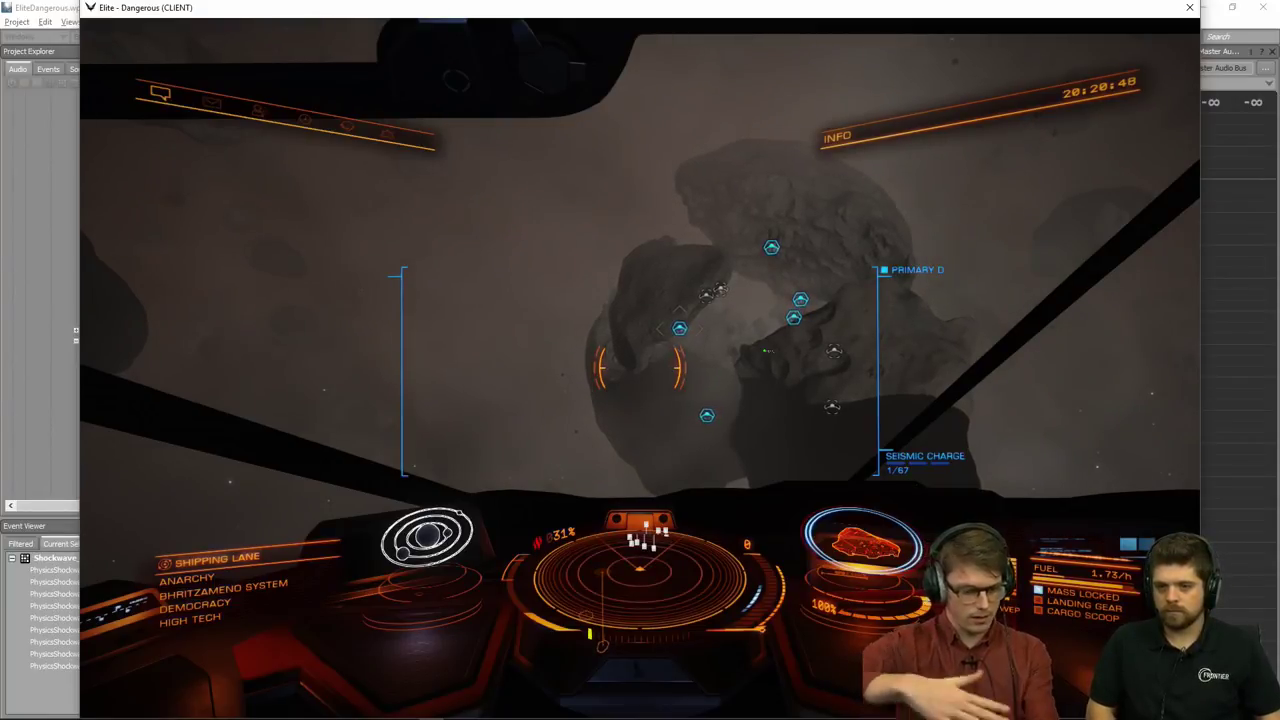
pyautogui.hotkey('alt', 'Tab')
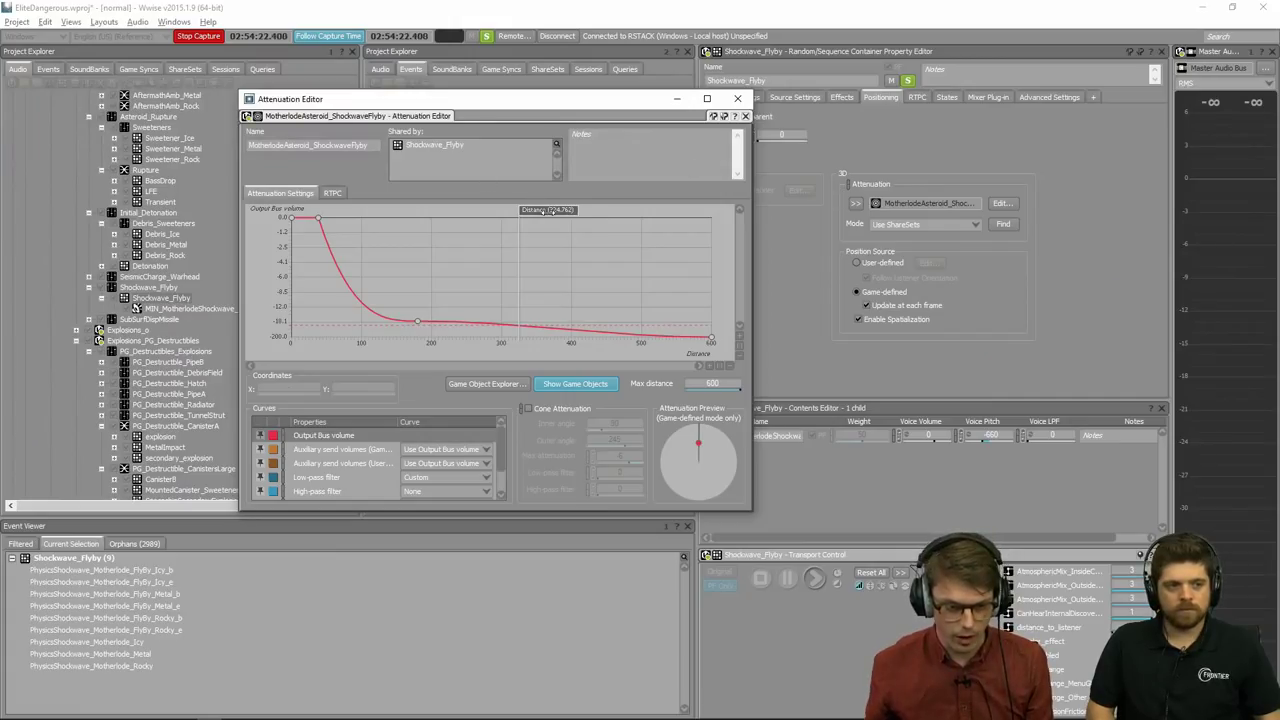
pyautogui.click(150, 298)
pyautogui.press('space')
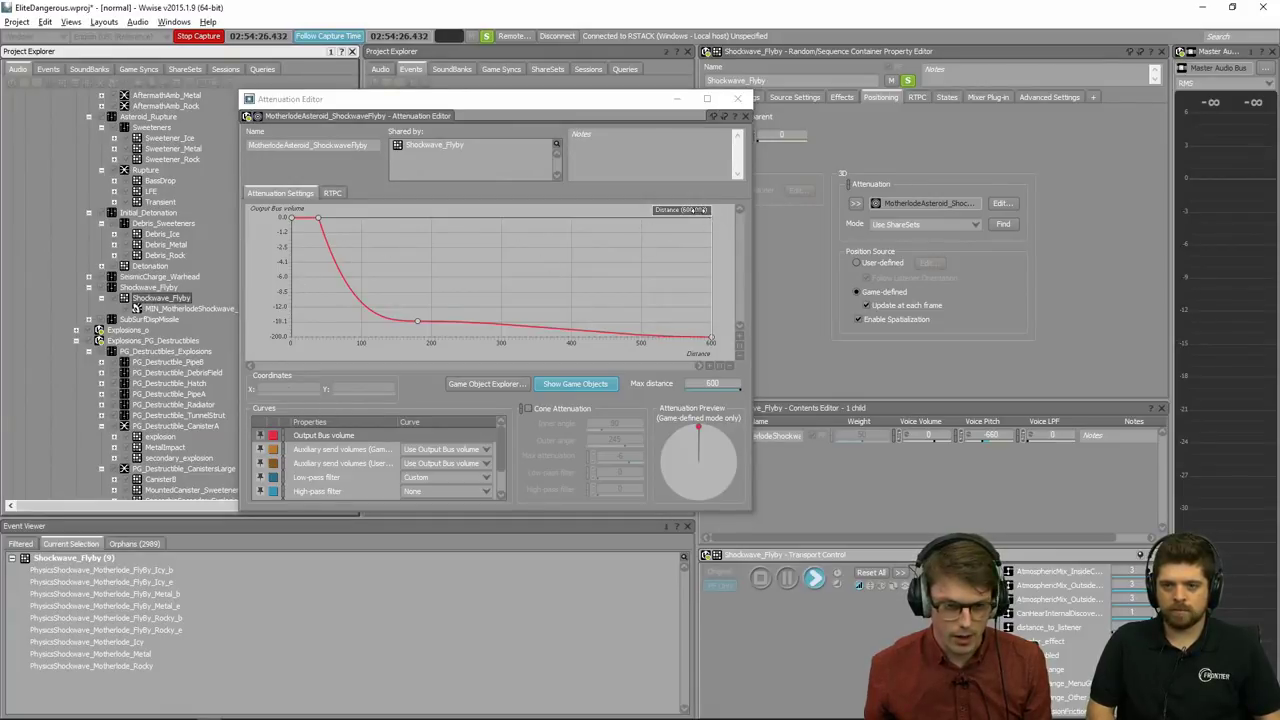
pyautogui.click(693, 210)
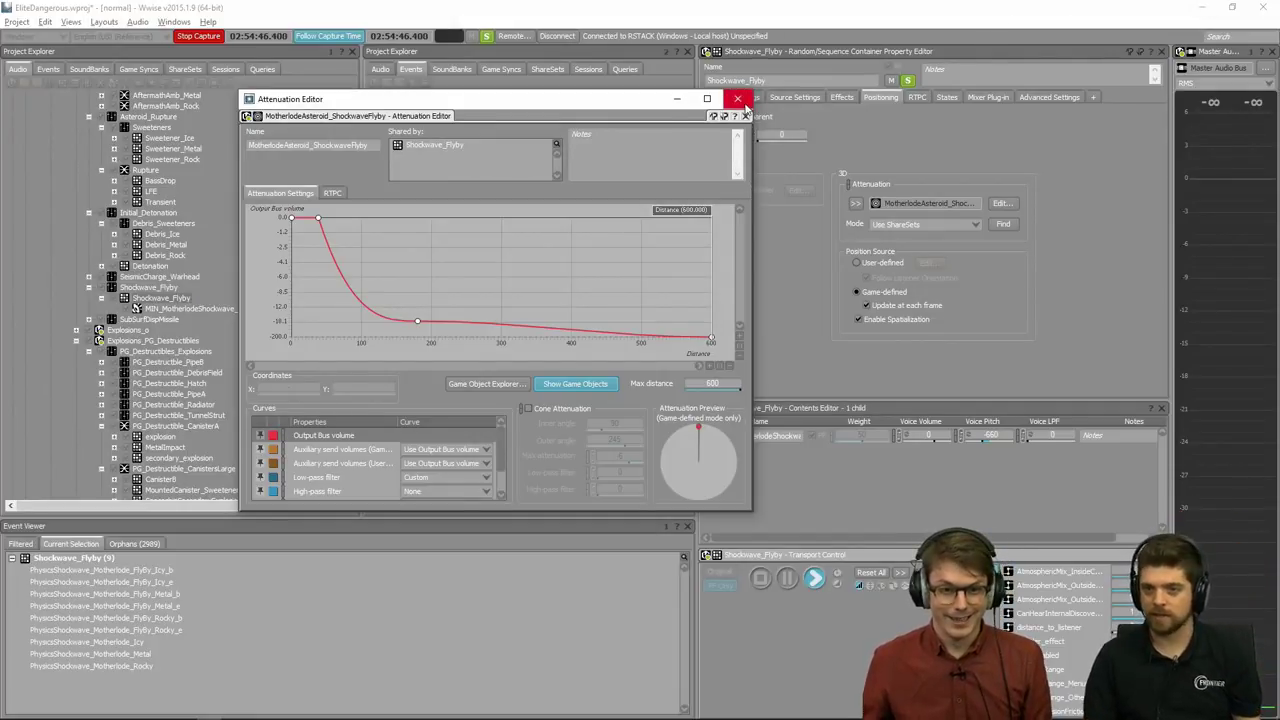
# Step: Close the Attenuation Editor, turn off Shockwave_Flyby's solo, and return to the Elite Dangerous client
pyautogui.click(737, 98)
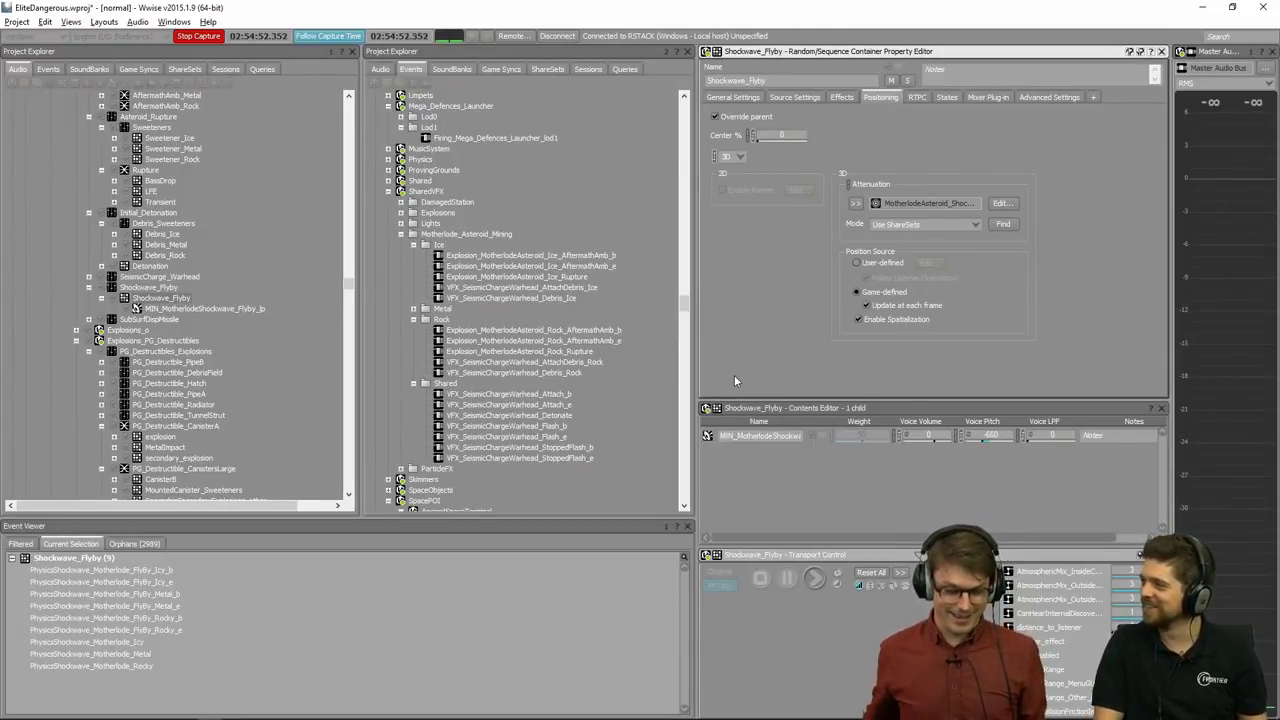
pyautogui.hotkey('alt', 'Tab')
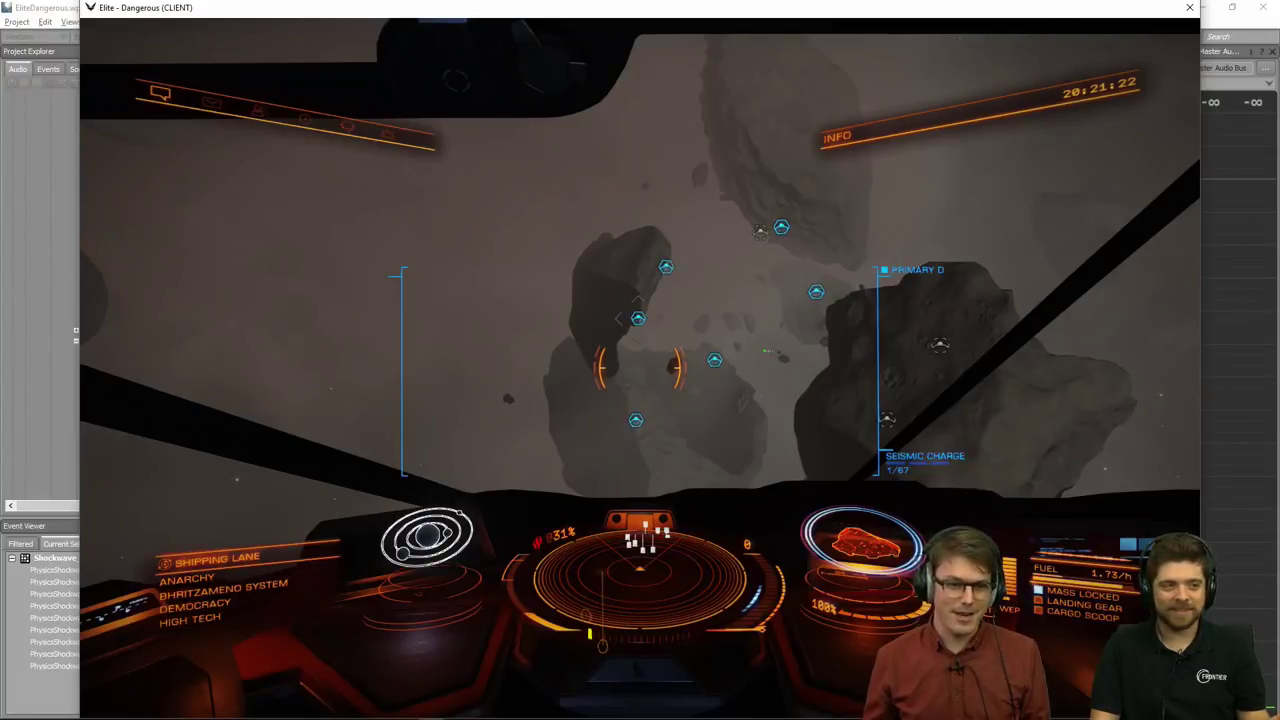